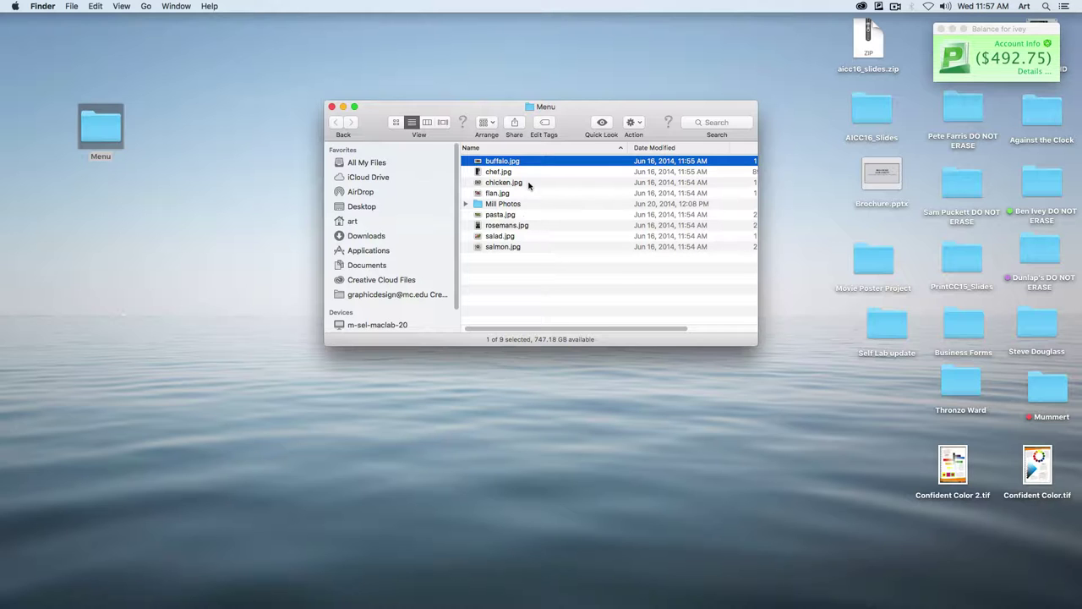
Preview the buffalo.jpg, chicken.jpg and salmon.jpg food photos in Quick Look
key("space")
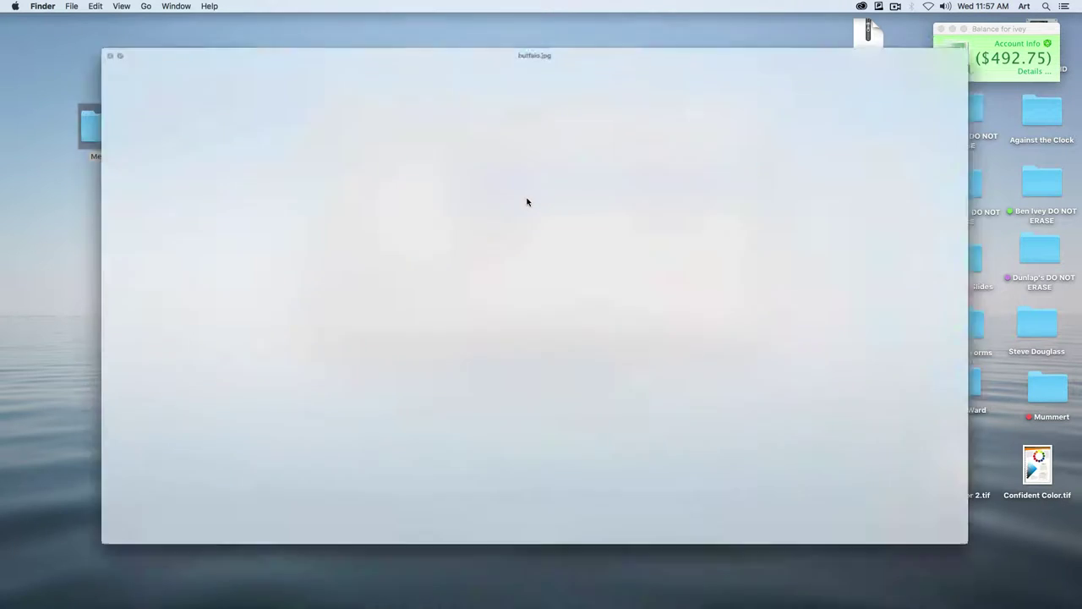
key("Down")
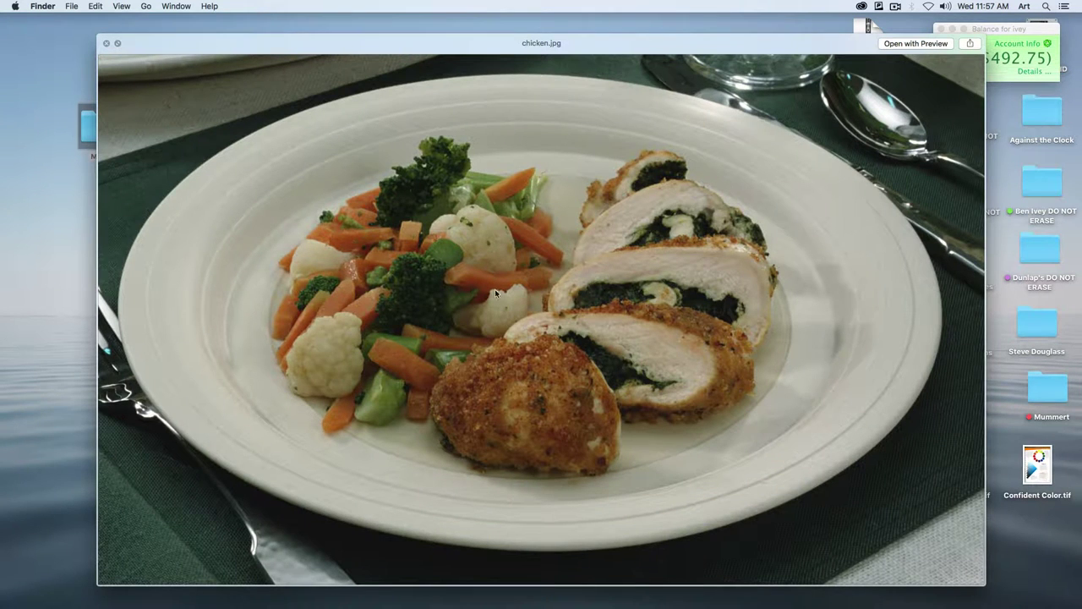
key("space")
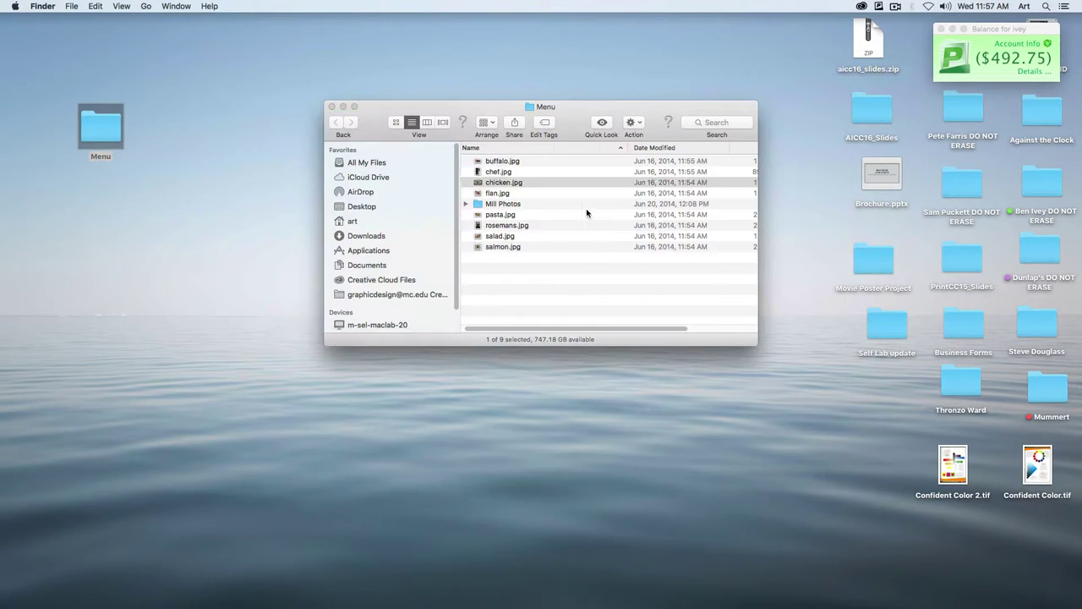
left_click(503, 246)
key("space")
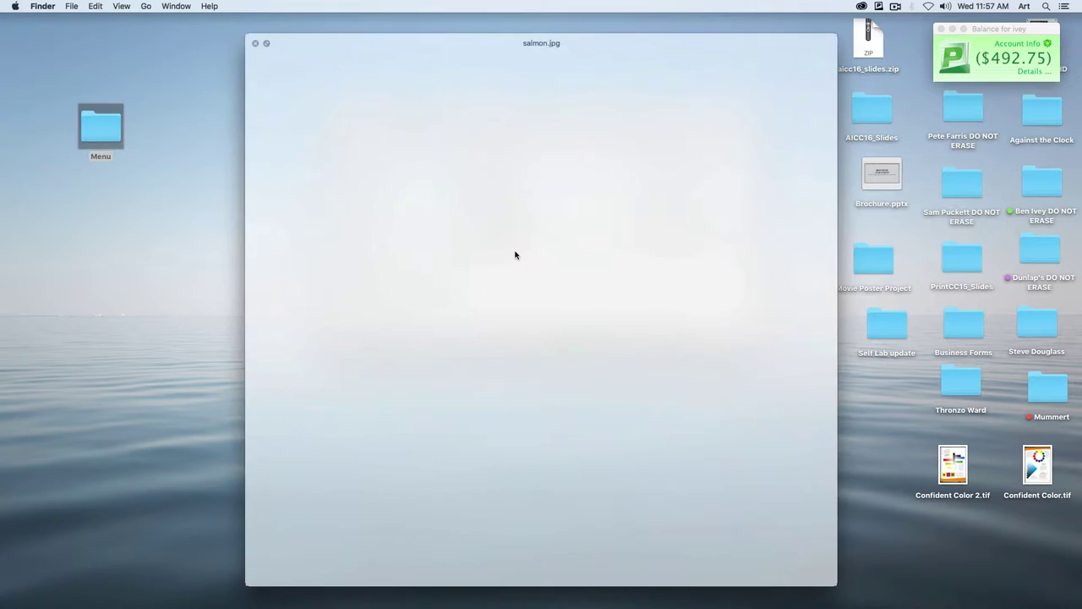
key("space")
Preview the rosemans.jpg family portrait and open it in Photoshop
left_click(499, 225)
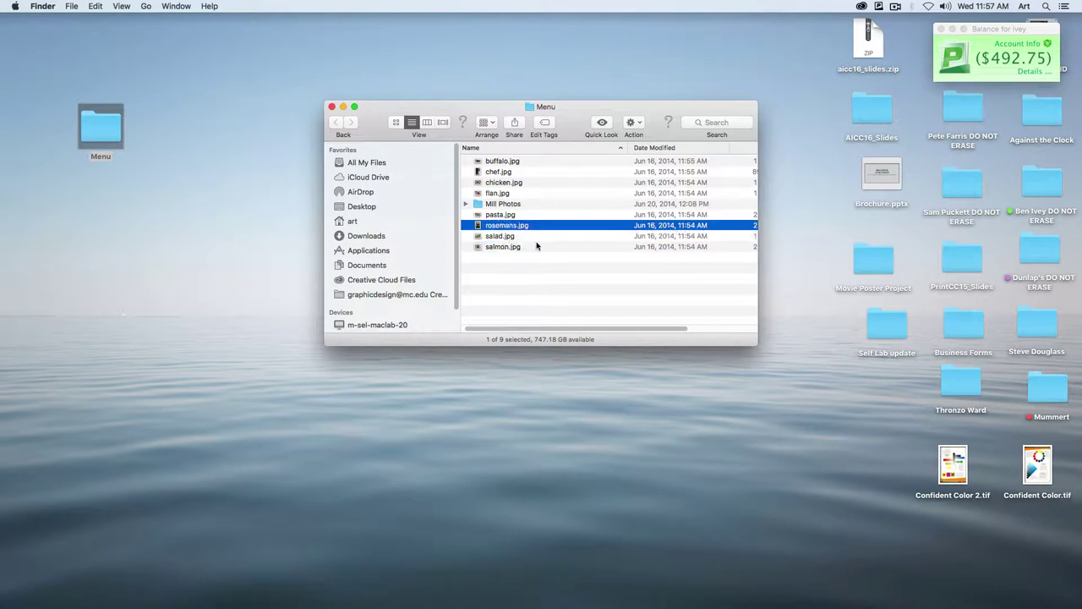
key("space")
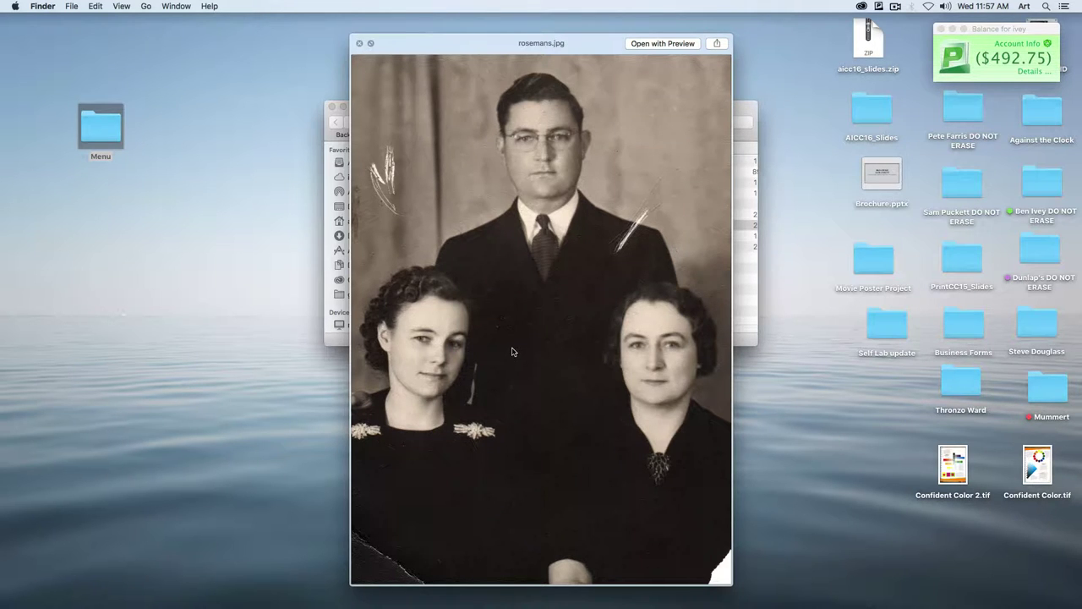
key("space")
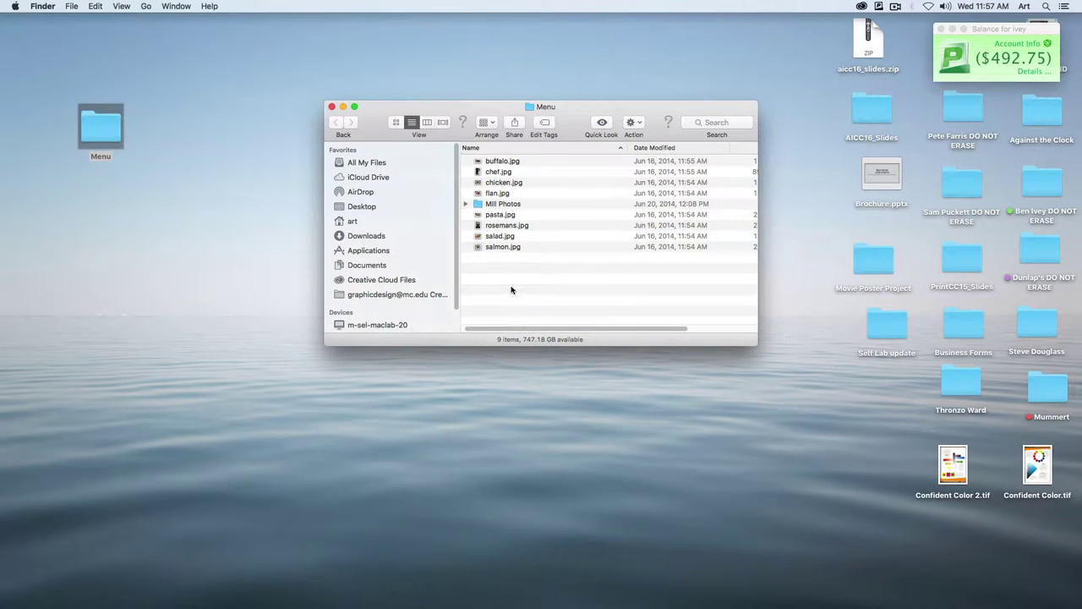
left_click_drag(506, 225, 363, 587)
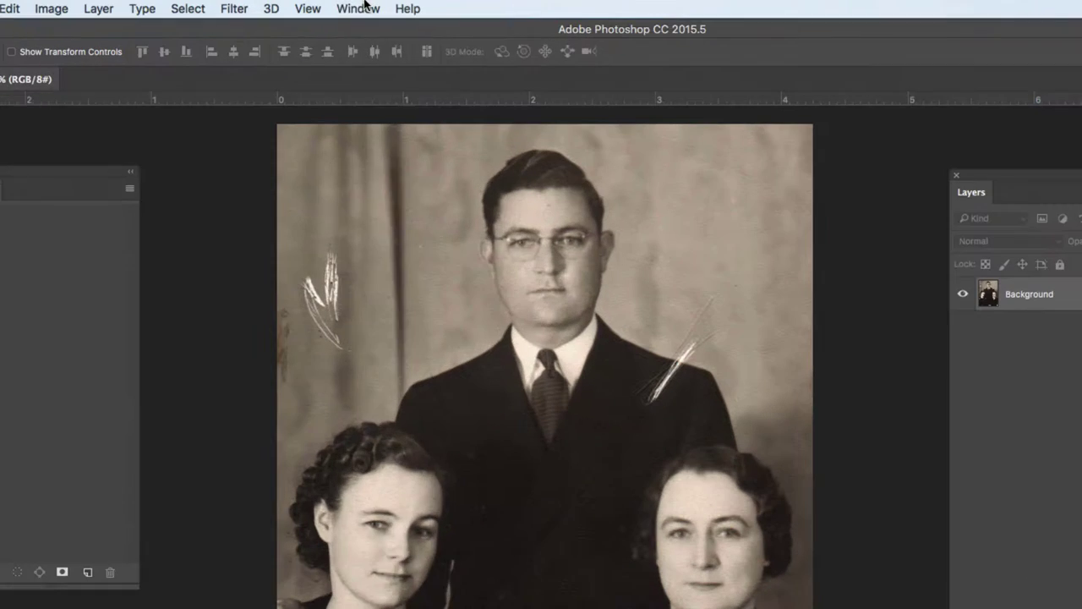
Reset the Essentials workspace and float the Libraries panel out of the dock
left_click(365, 7)
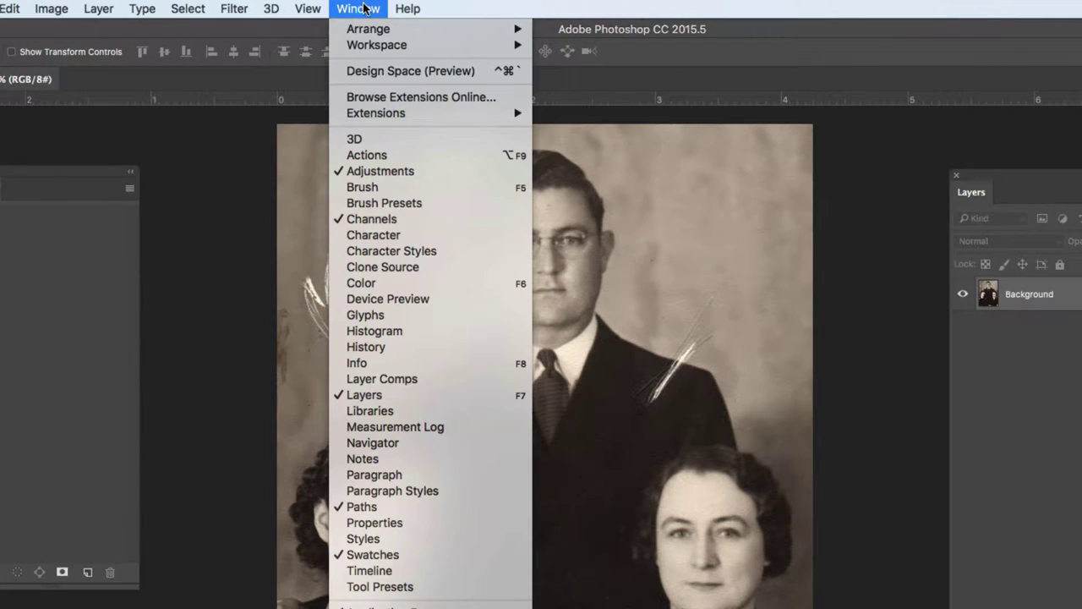
mouse_move(364, 51)
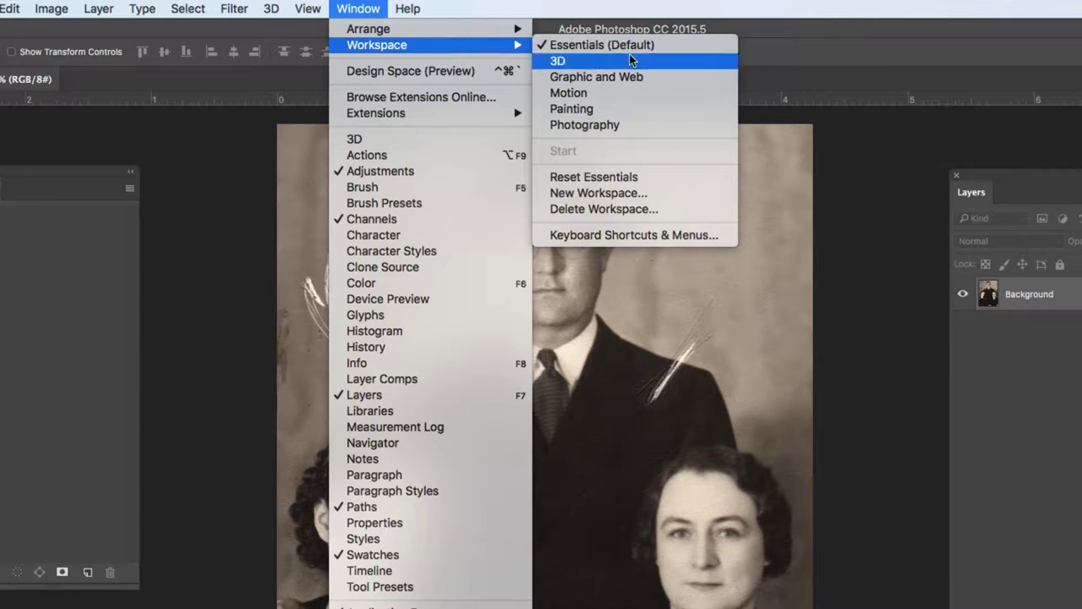
left_click(611, 180)
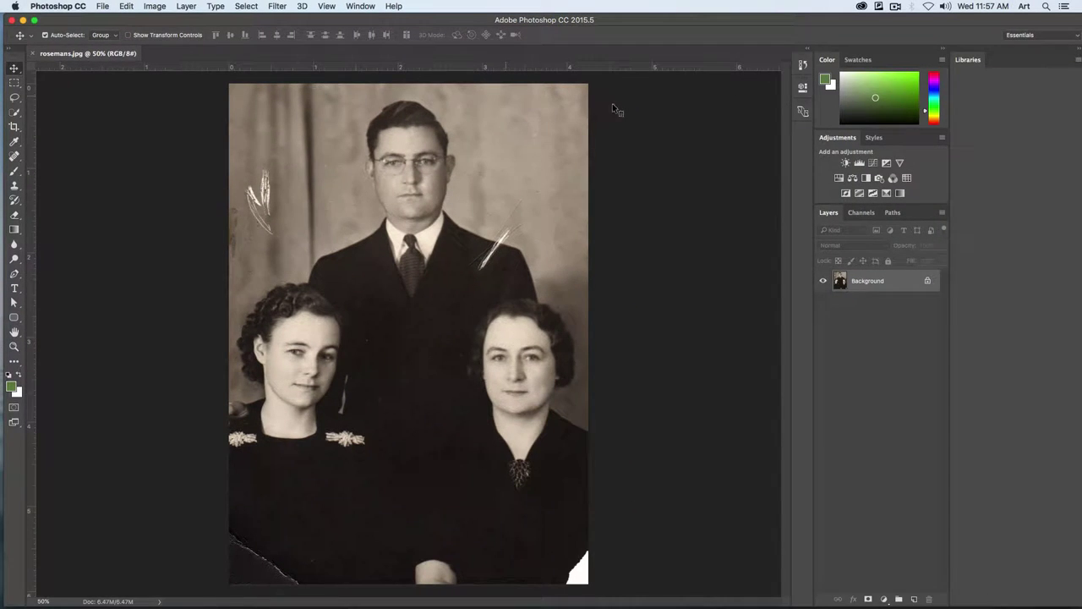
left_click_drag(971, 60, 695, 169)
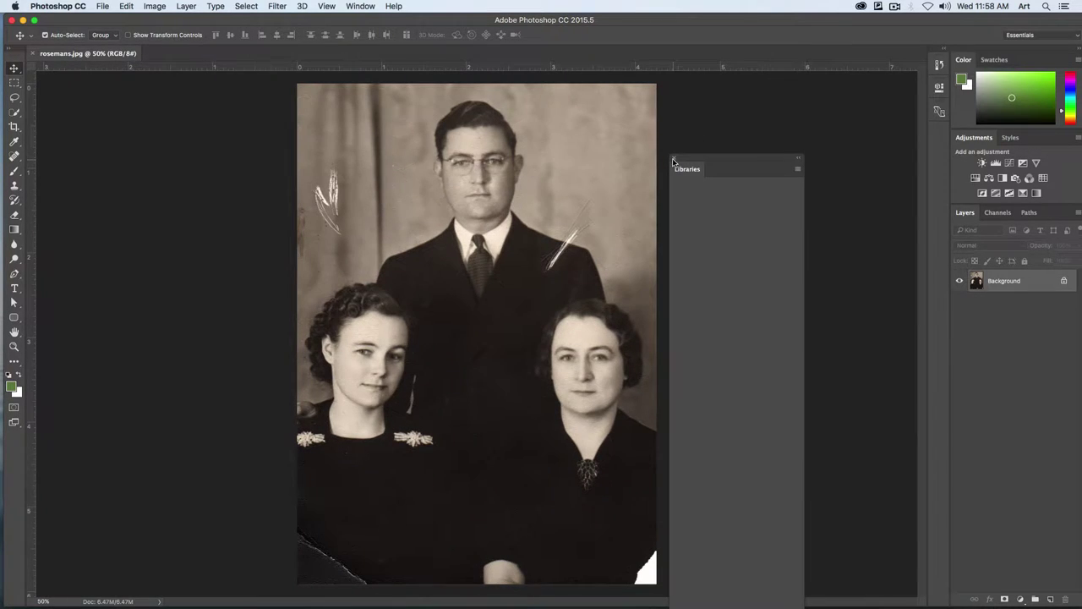
Close the floating Libraries panel and view the portrait at 100%
left_click(674, 159)
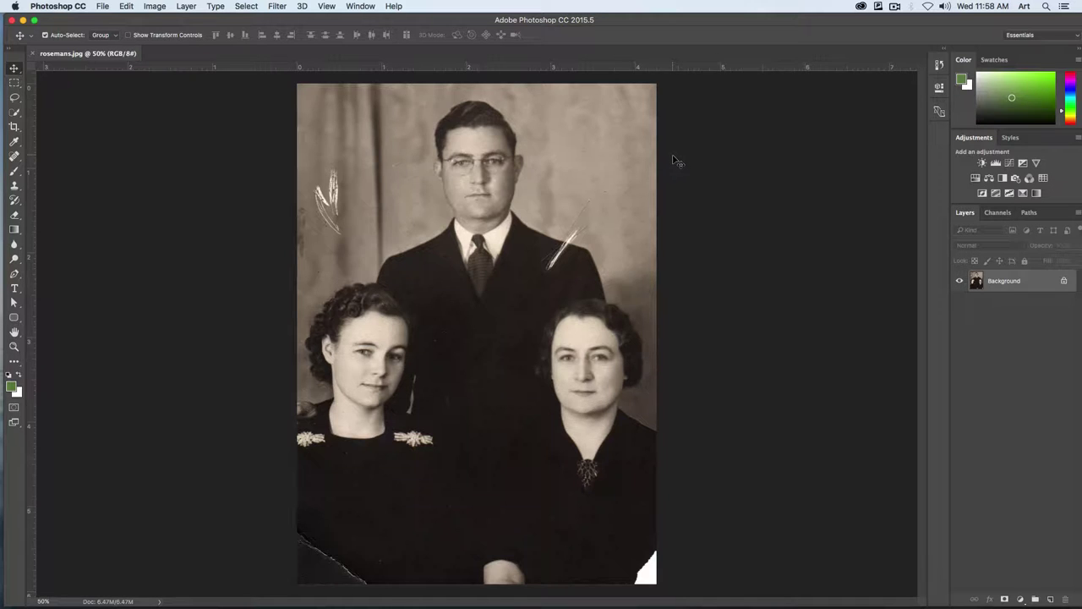
left_click(330, 6)
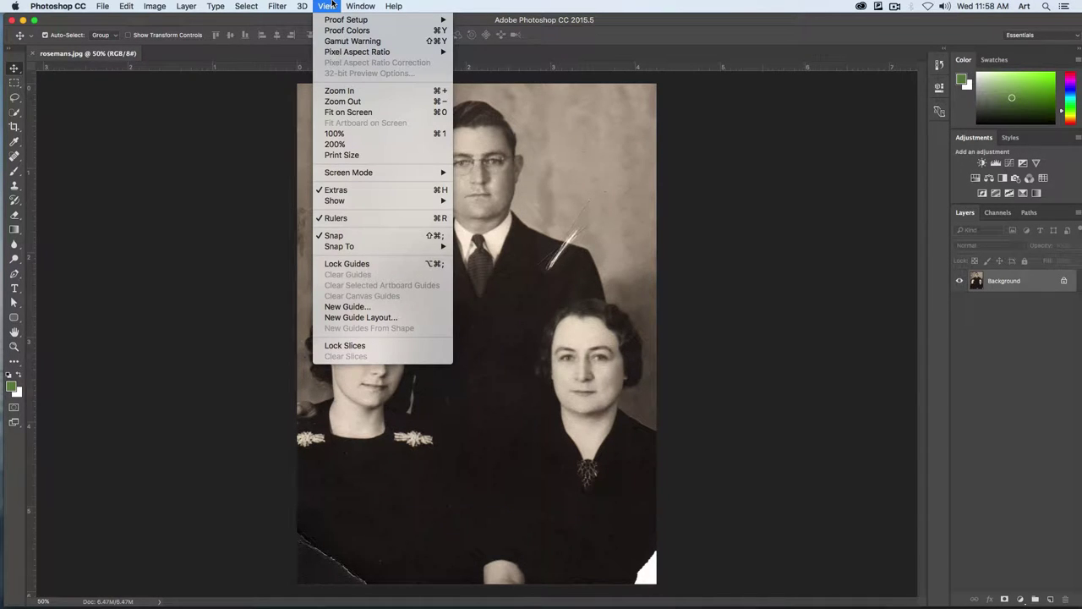
left_click(355, 133)
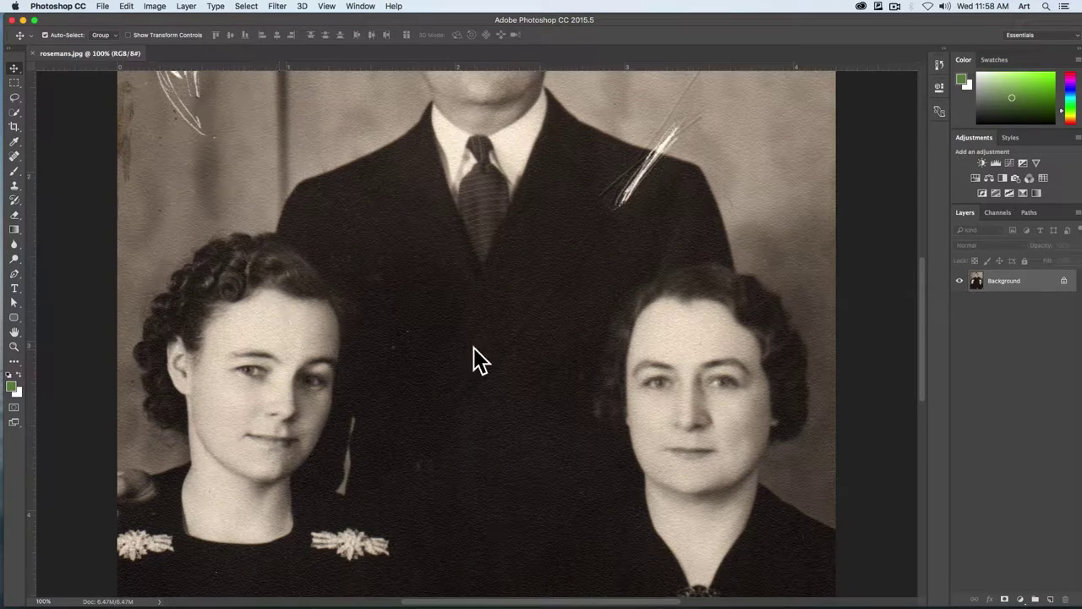
Zoom to 200% centered on the right-hand woman's face
key("super+equal")
key("super+equal")
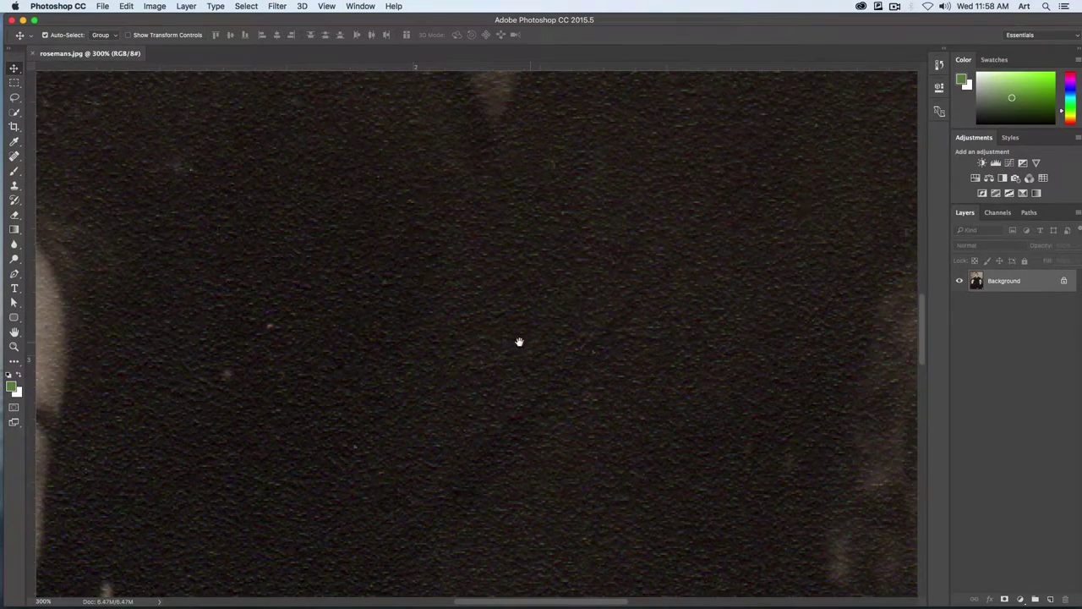
left_click_drag(519, 341, 368, 304)
key("super+minus")
key("super+minus")
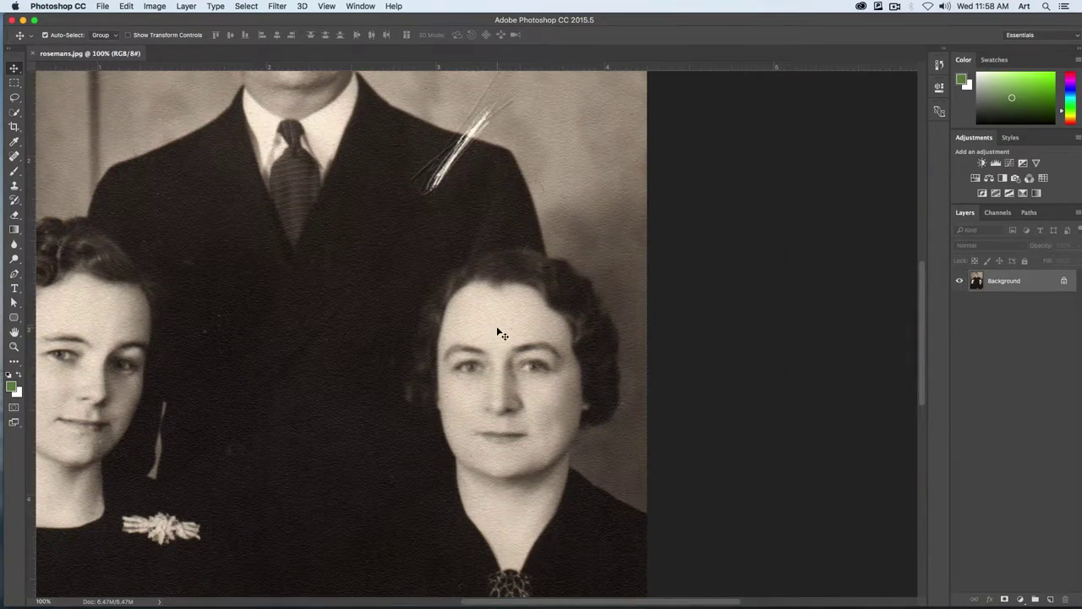
key("super+equal")
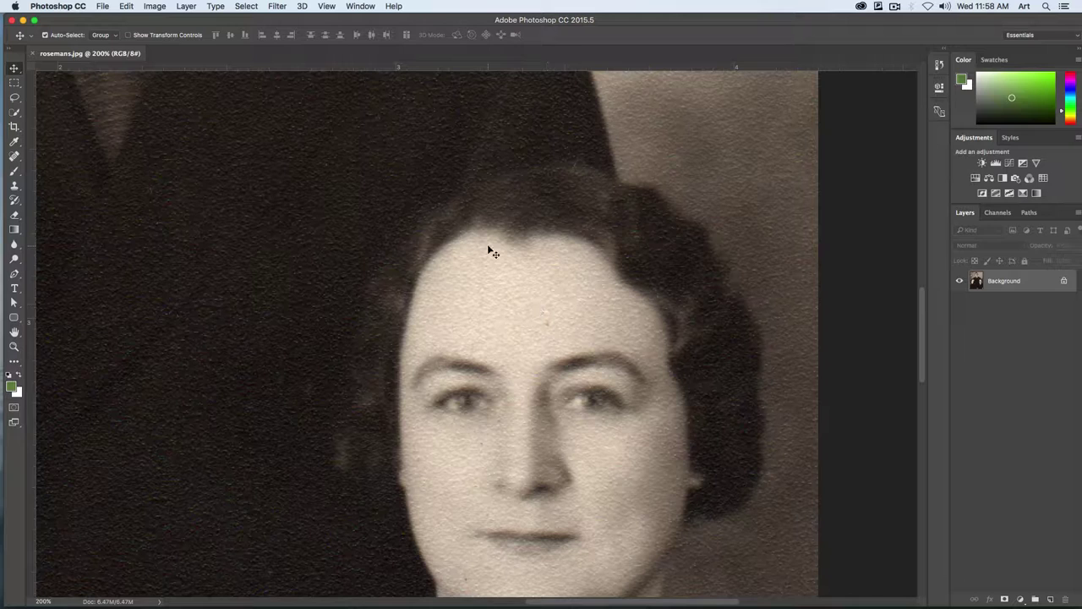
Apply a Gaussian Blur with a 1.5-pixel radius to the portrait
left_click(278, 6)
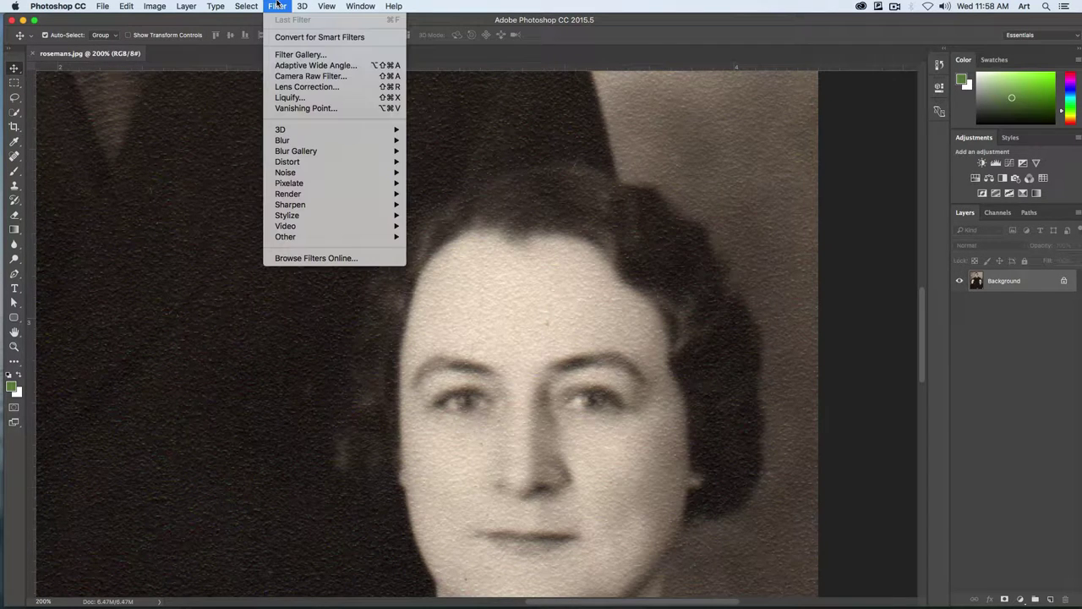
mouse_move(299, 145)
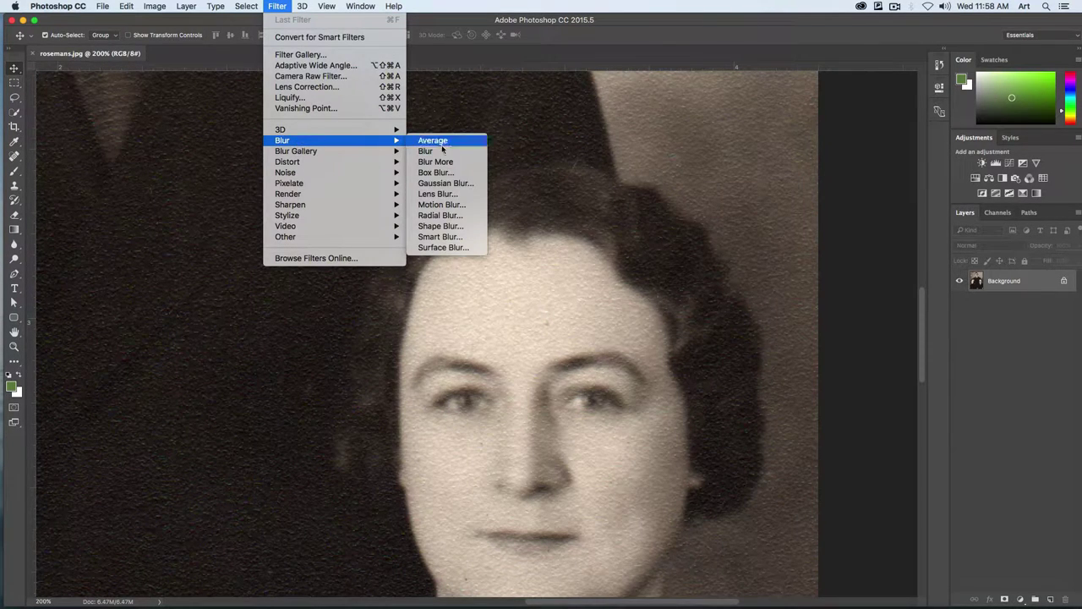
left_click(459, 184)
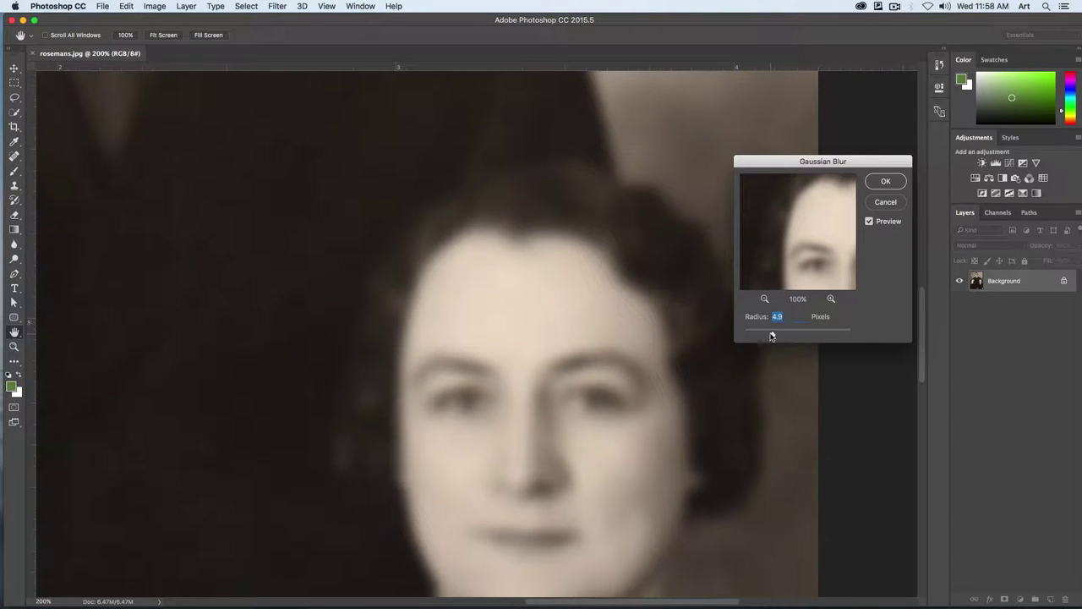
mouse_move(772, 334)
left_mouse_down()
mouse_move(791, 335)
mouse_move(765, 336)
left_mouse_up()
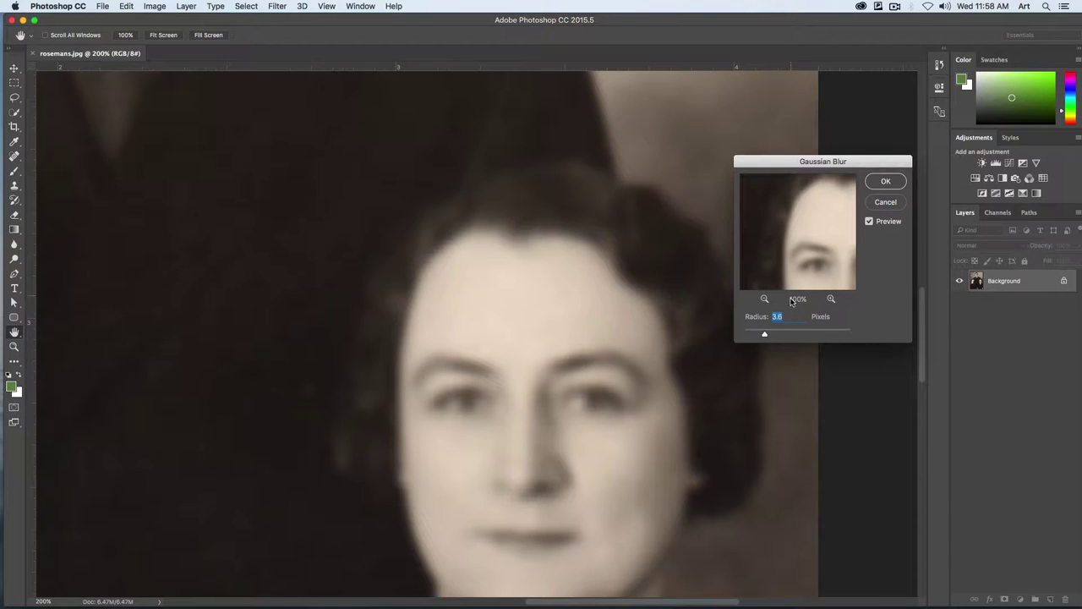
type("1.5")
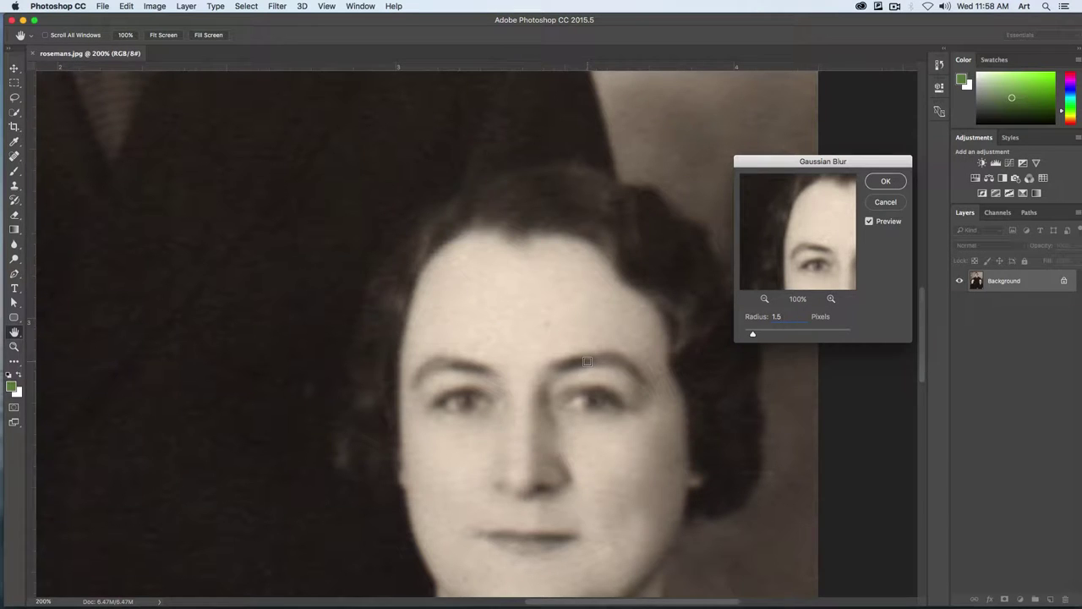
left_click(885, 180)
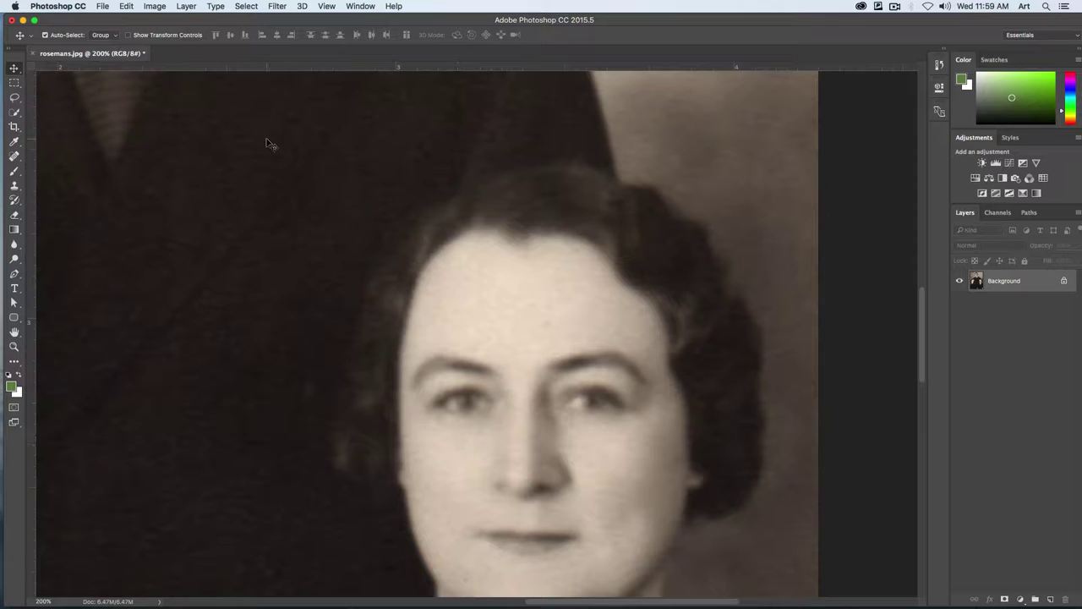
Open Smart Sharpen with its Shadows/Highlights options expanded
scroll(456, 227, "left", 15)
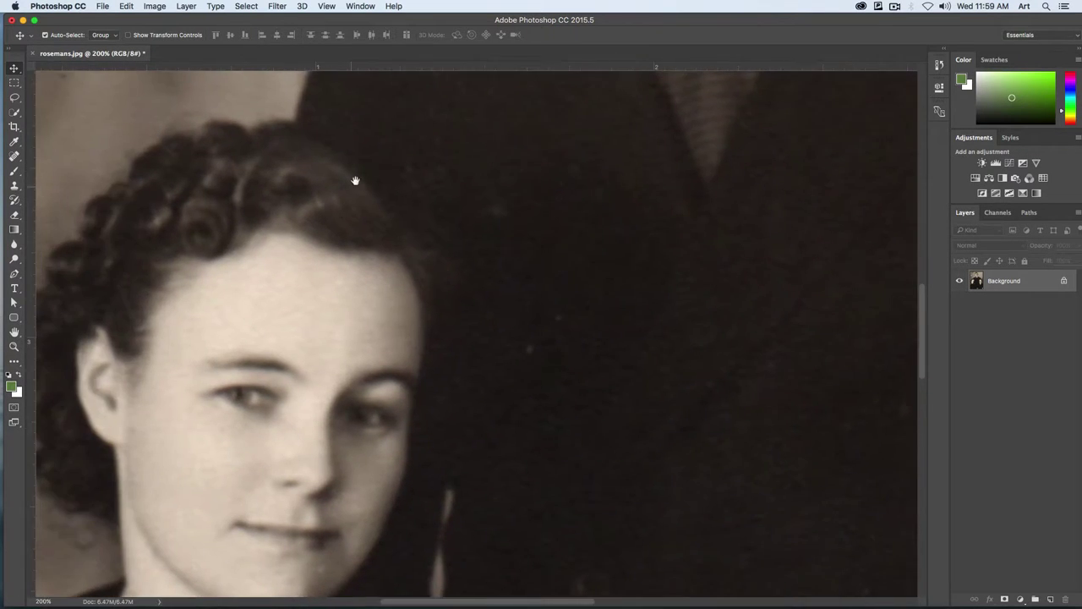
scroll(355, 181, "left", 5)
scroll(355, 181, "down", 4)
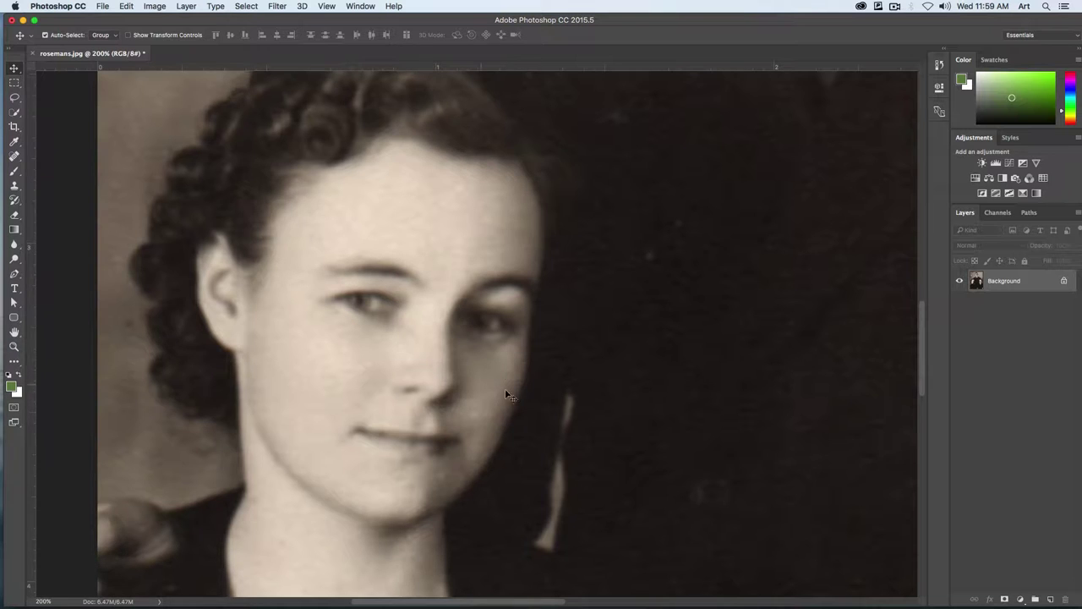
left_click(287, 6)
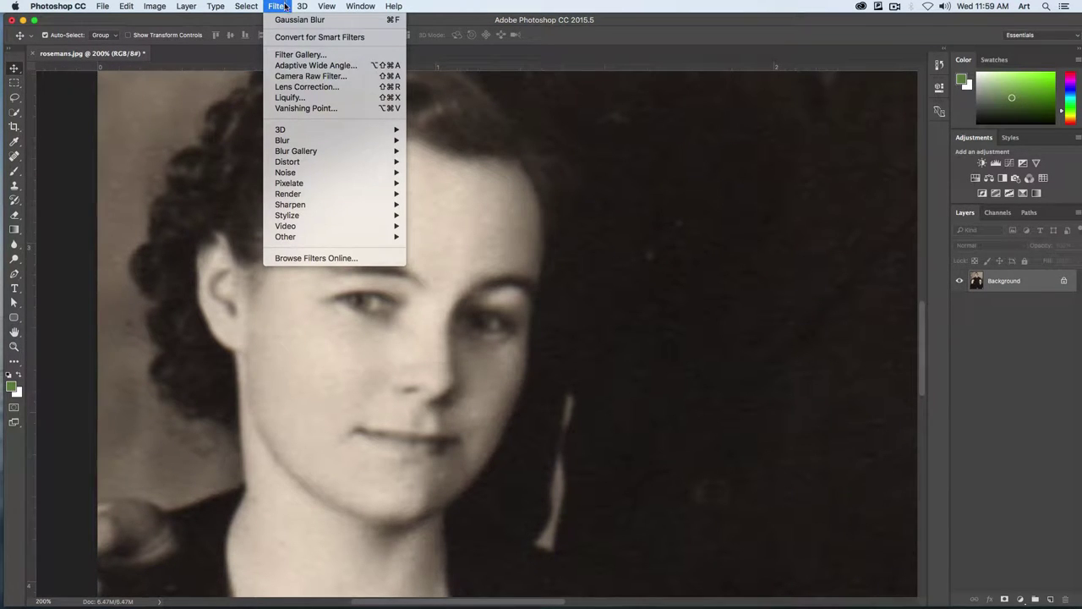
mouse_move(321, 208)
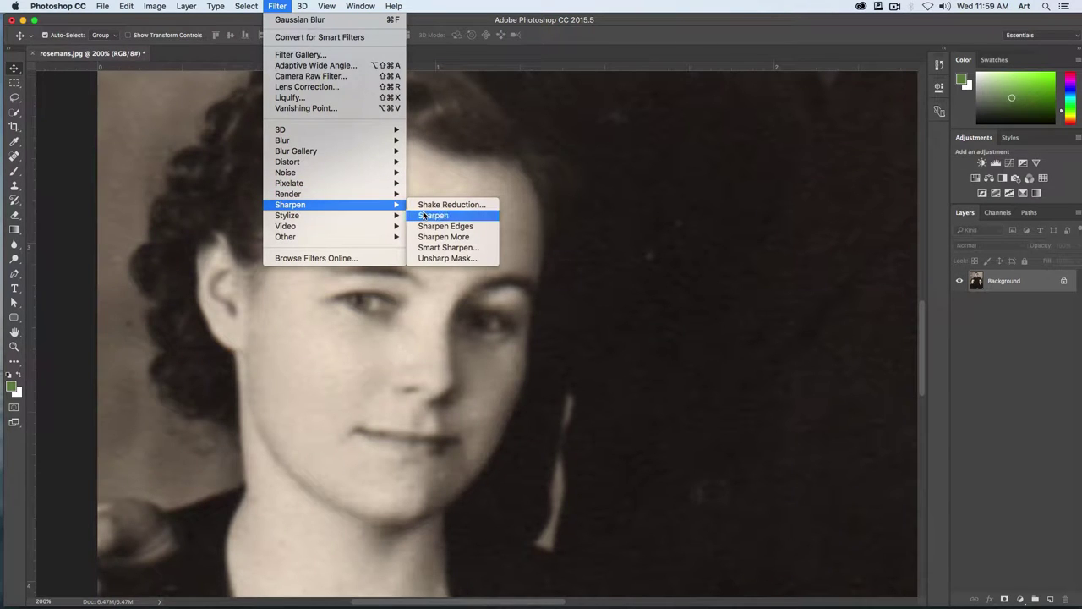
left_click(482, 247)
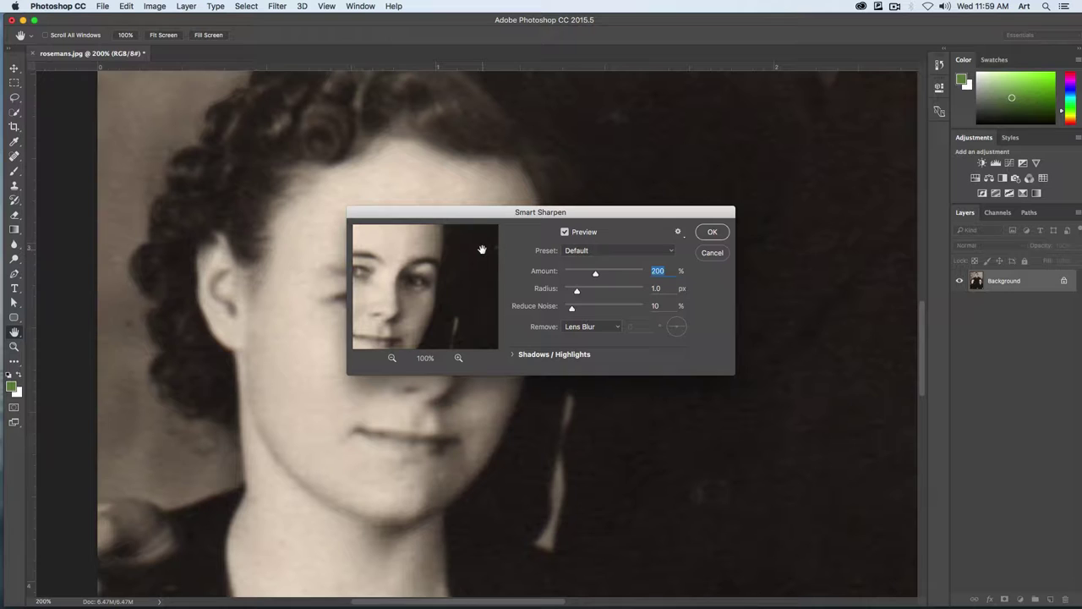
left_click(511, 354)
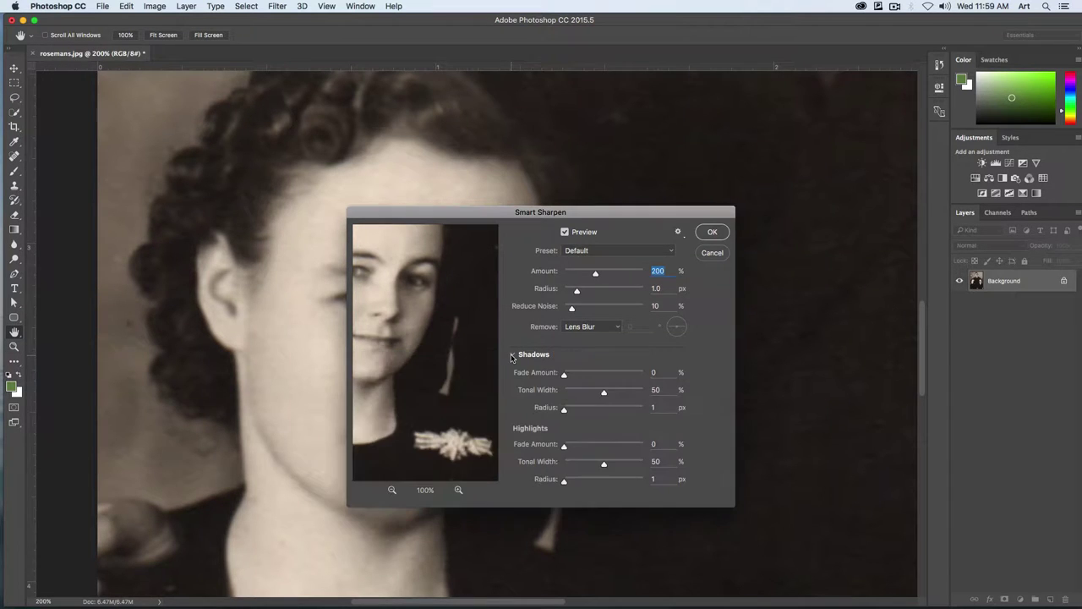
Set Smart Sharpen Radius 1.5 px, Reduce Noise 20% and Highlights Fade Amount 75%
left_click_drag(532, 211, 648, 98)
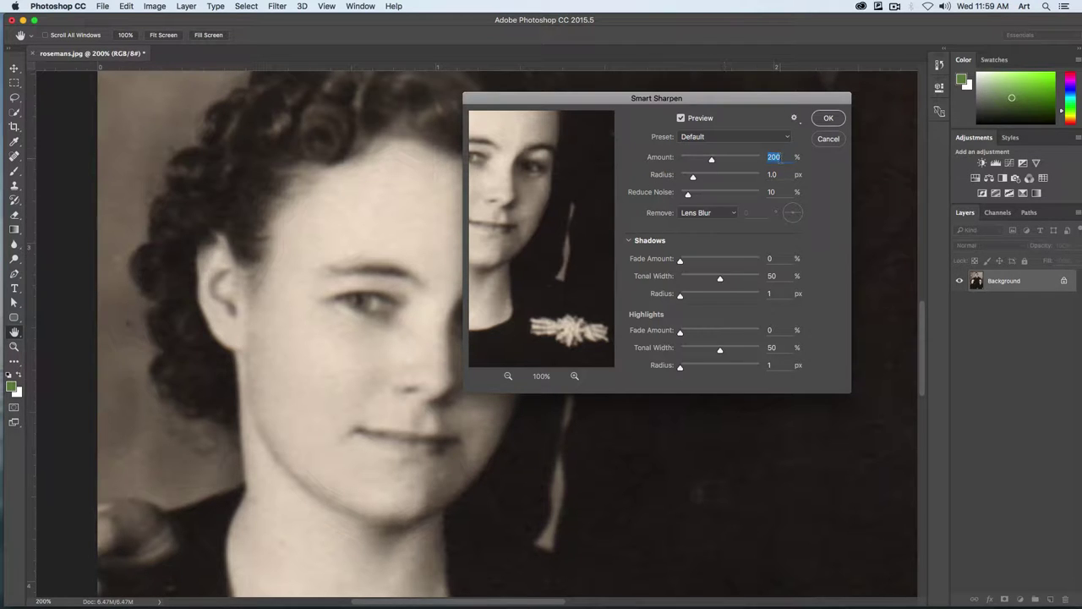
key("Tab")
type("1.5")
key("Tab")
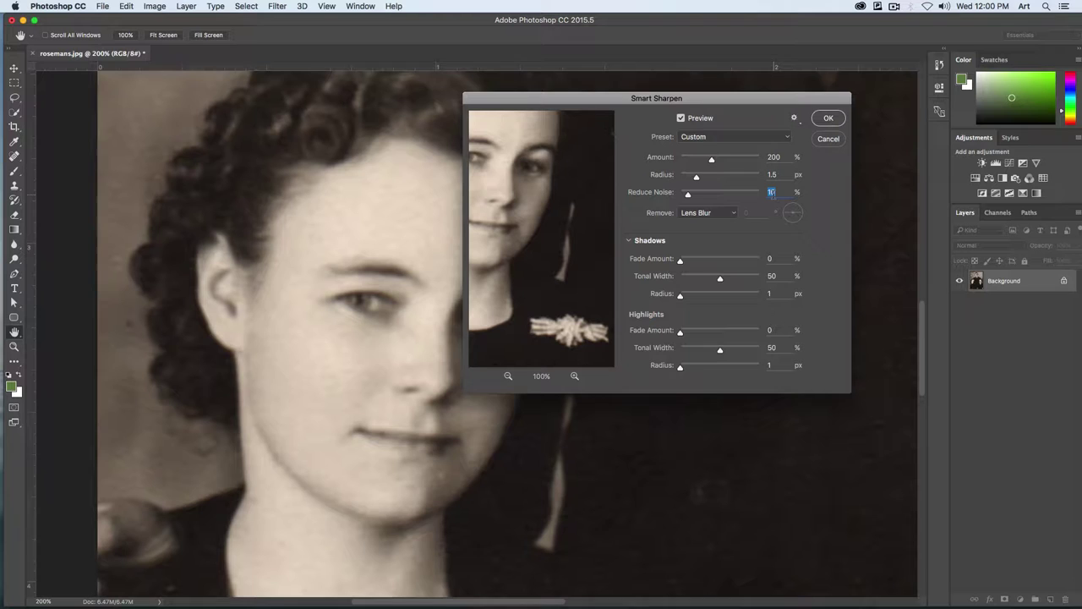
type("20")
type("7")
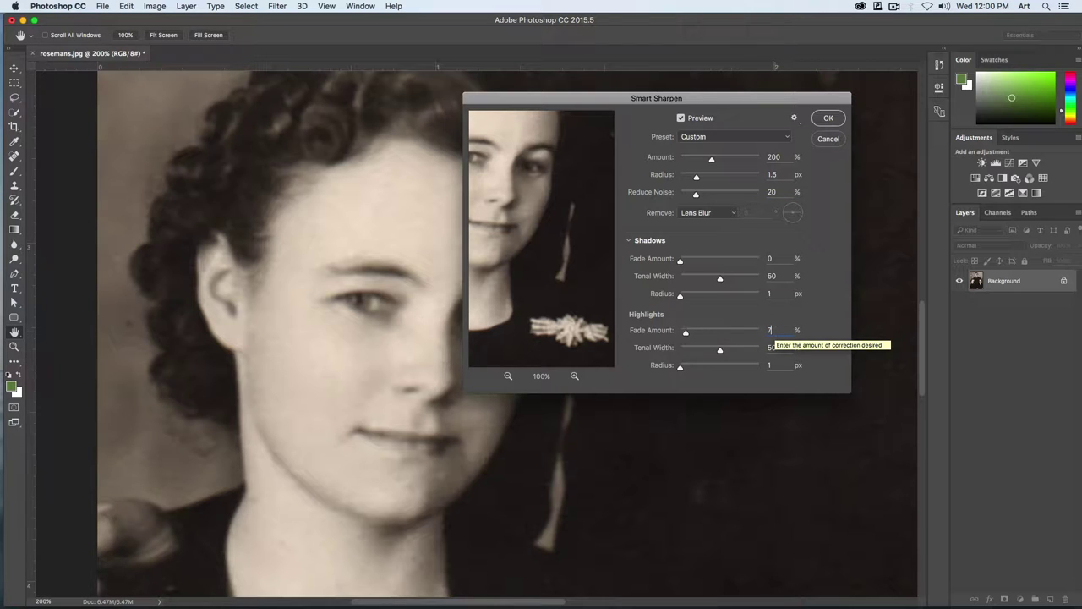
type("5")
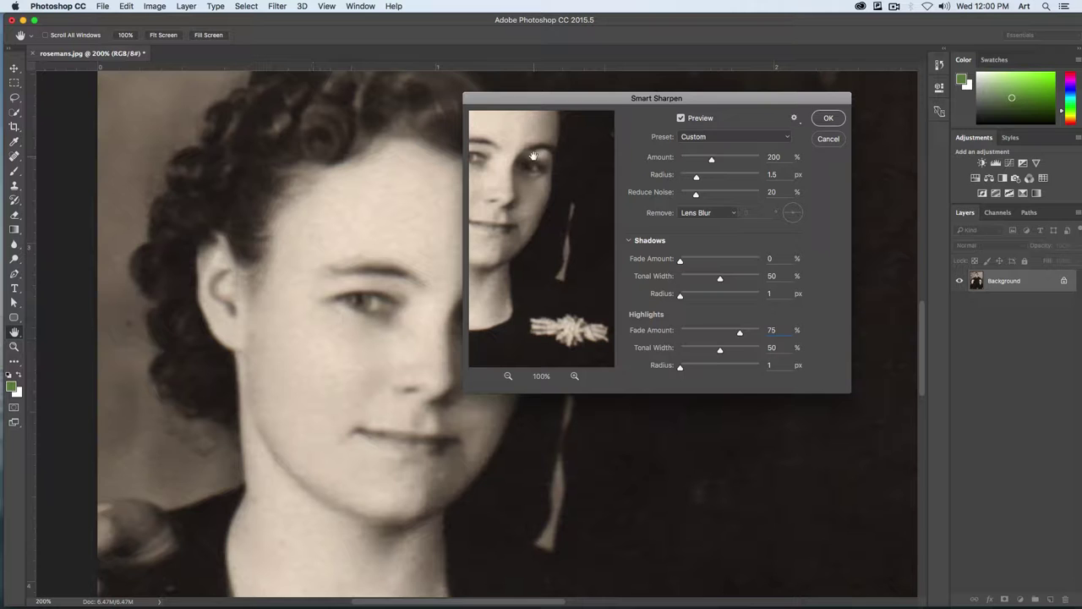
Apply Smart Sharpen, compare before and after via undo/redo, then fit the photo on screen
left_click(830, 122)
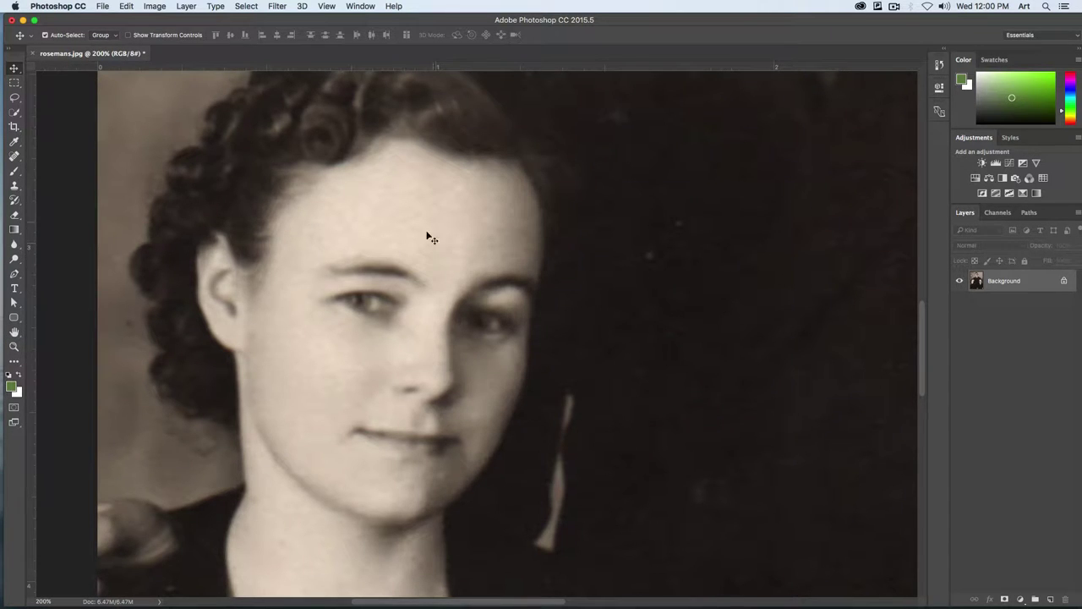
left_click(126, 6)
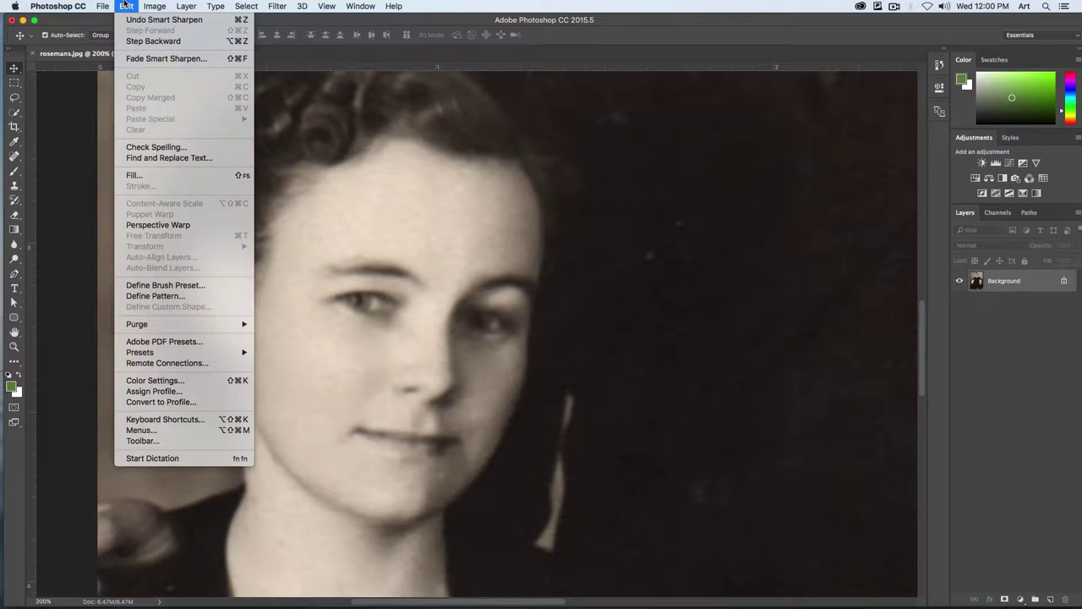
left_click(128, 18)
key("super+z")
key("super+z")
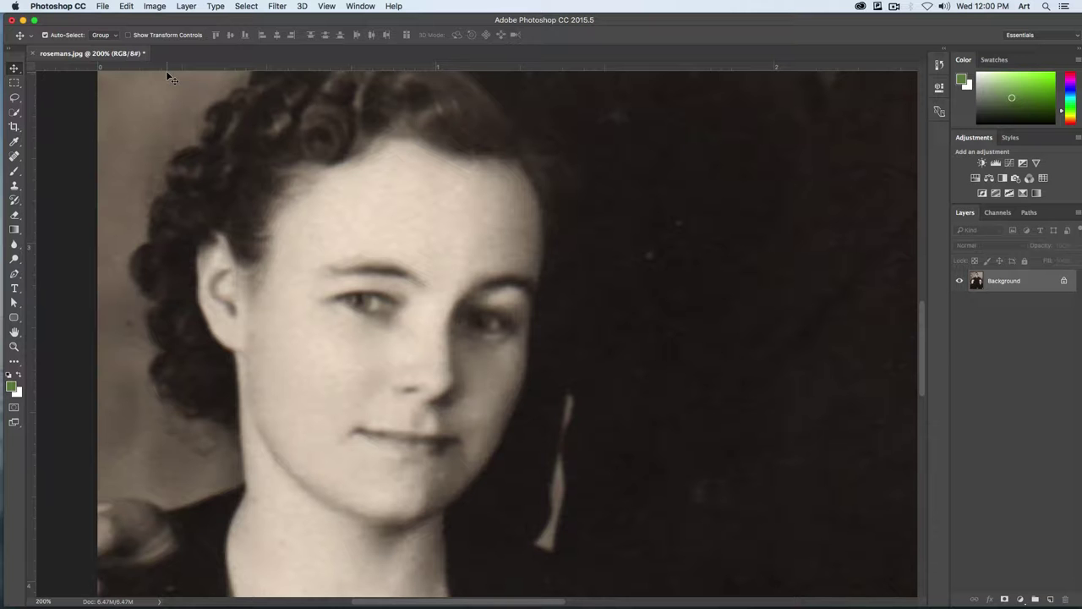
left_click_drag(369, 183, 405, 353)
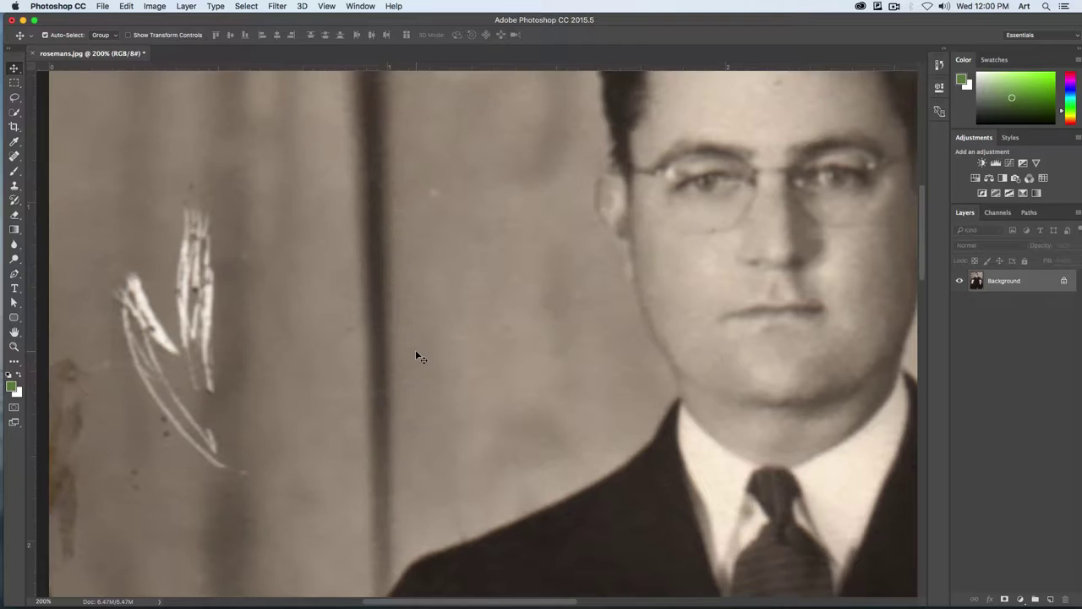
key("super+0")
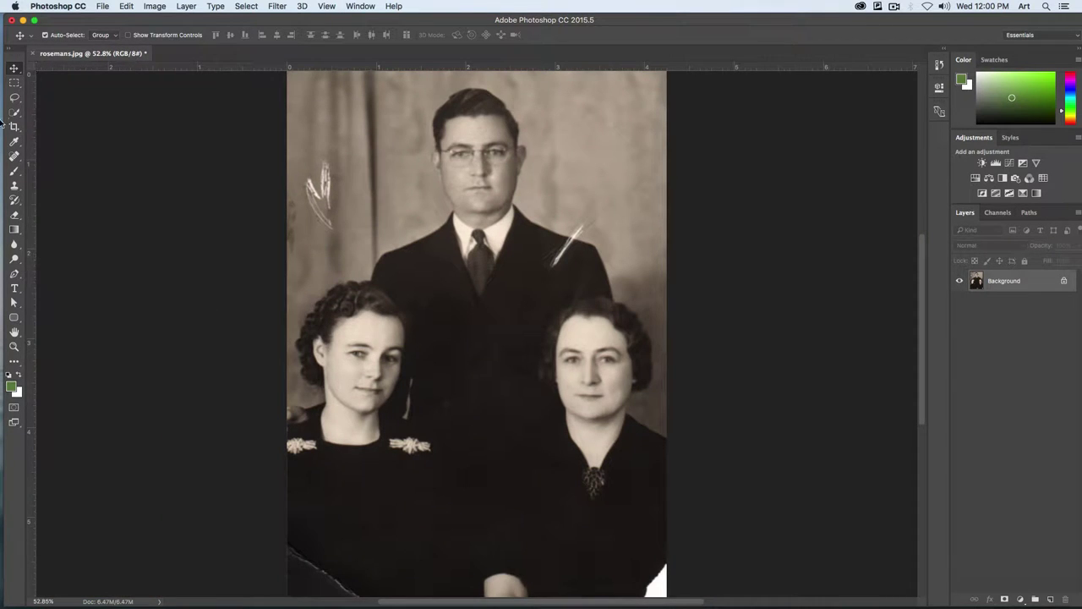
Select the Spot Healing Brush with a 20 px brush and Proximity Match type
left_click(11, 53)
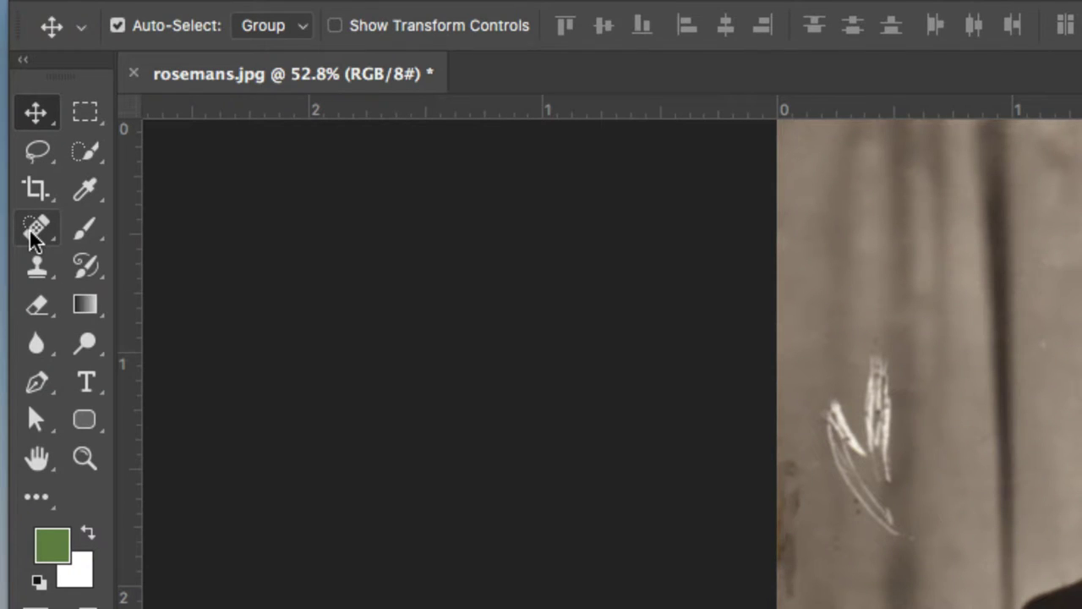
left_click(30, 232)
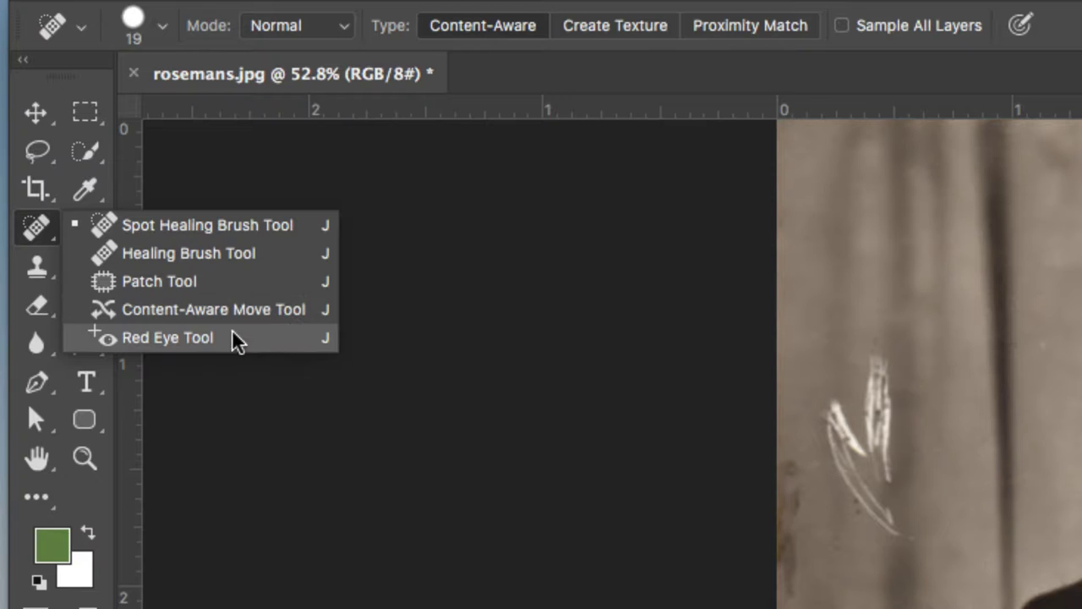
left_click(162, 228)
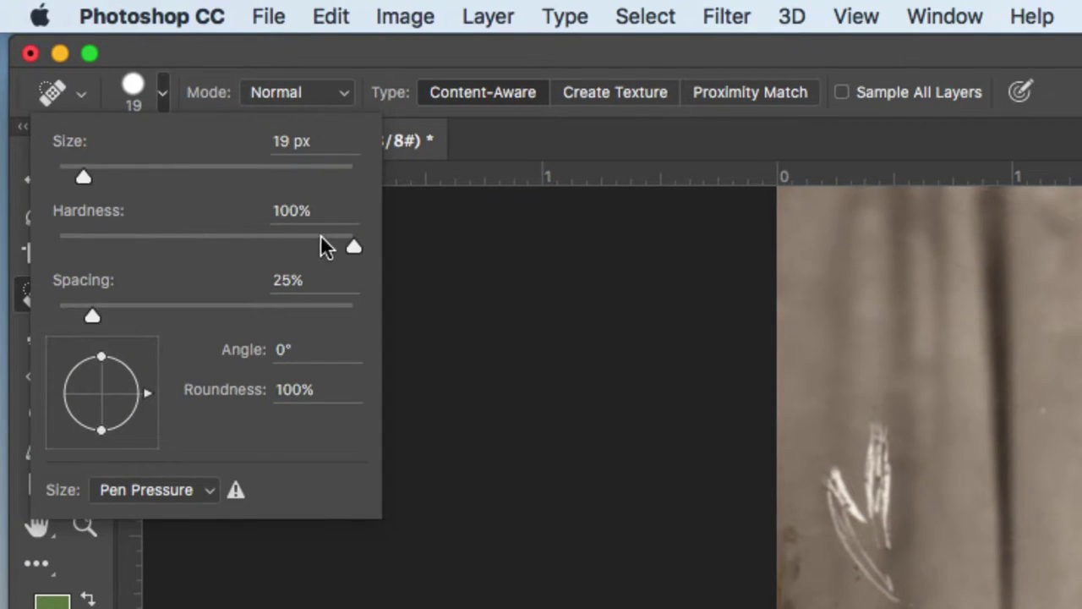
left_click(356, 246)
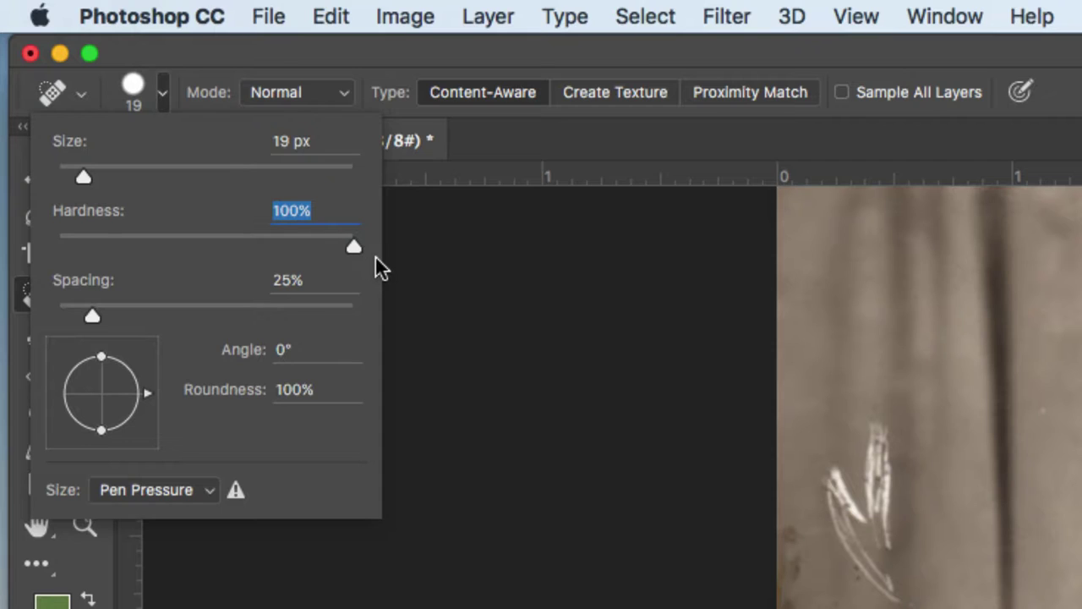
left_click_drag(88, 172, 84, 174)
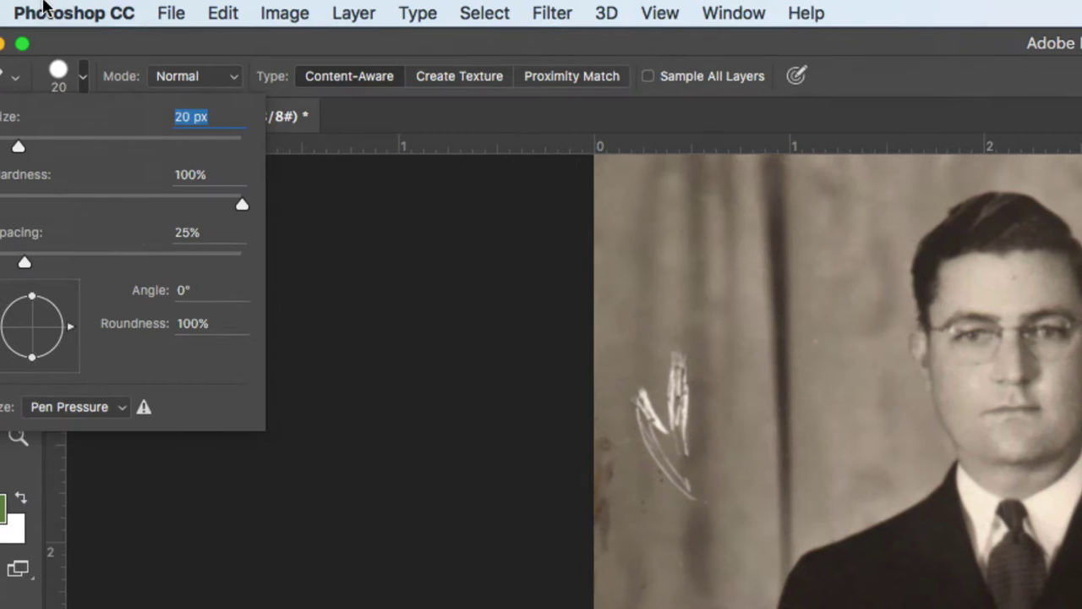
key("Return")
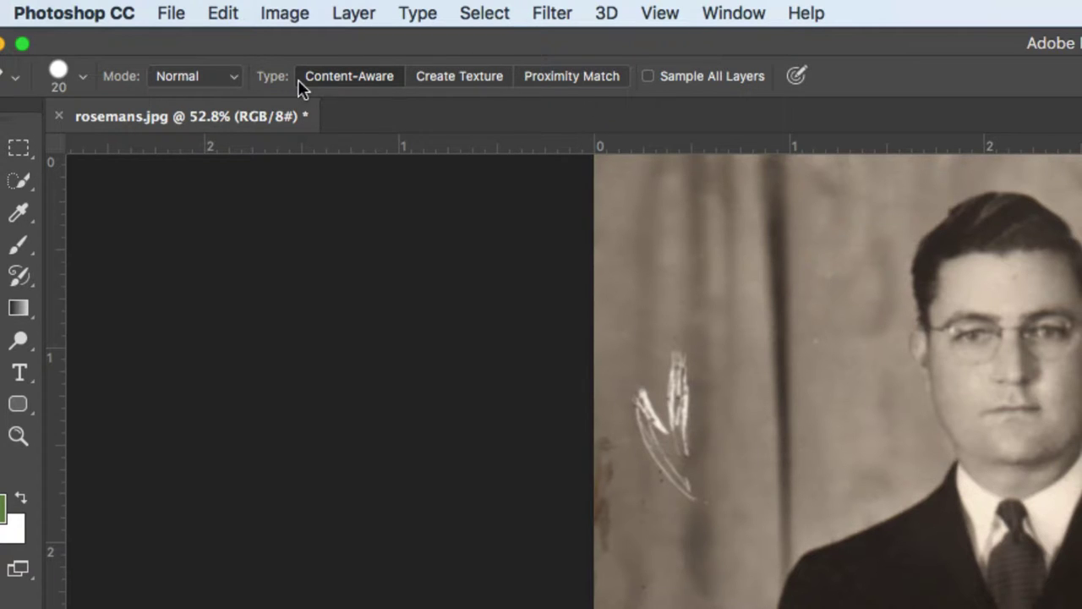
left_click(557, 74)
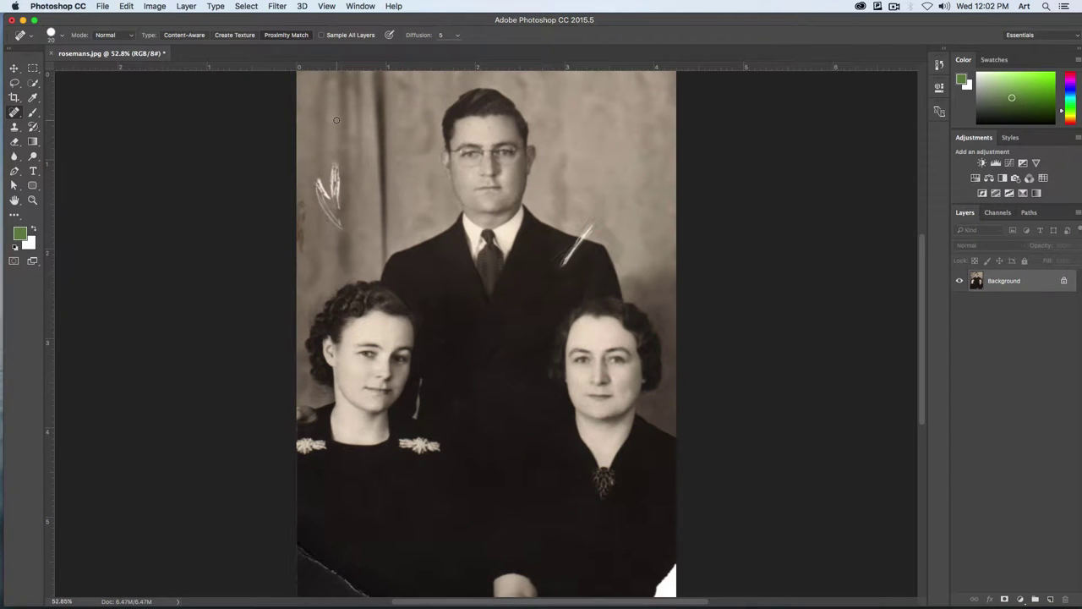
Zoom in and heal the light specks on the dark background and clothing
key("super+equal")
key("super+equal")
key("super+equal")
key("super+equal")
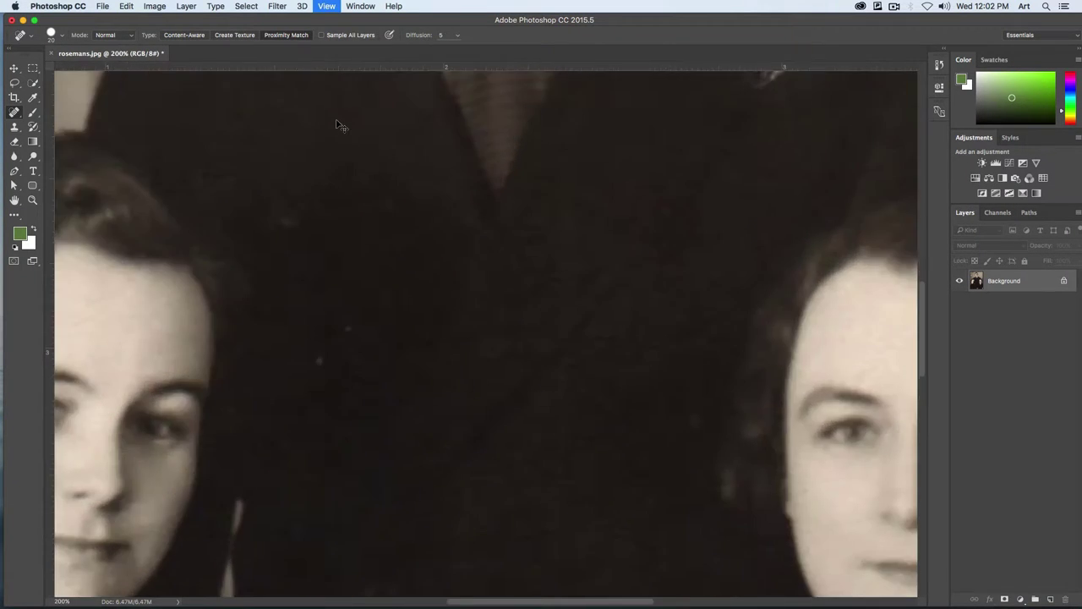
left_click_drag(336, 118, 508, 212)
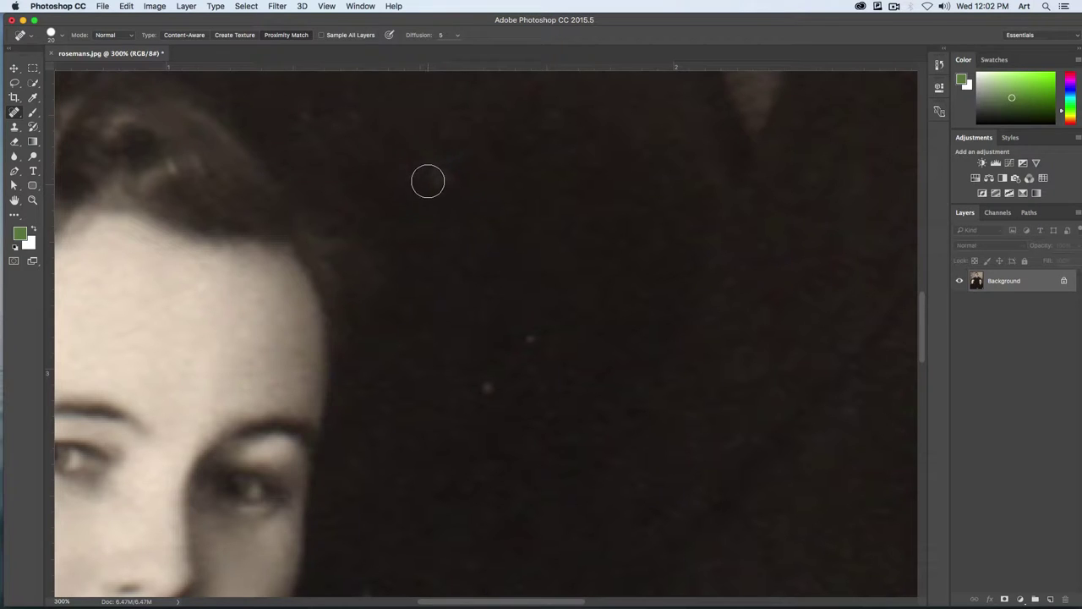
left_click_drag(428, 178, 451, 191)
left_click(490, 388)
Zoom to 200% and pan across the brooch, the man's suit, and the scratch
key("super+minus")
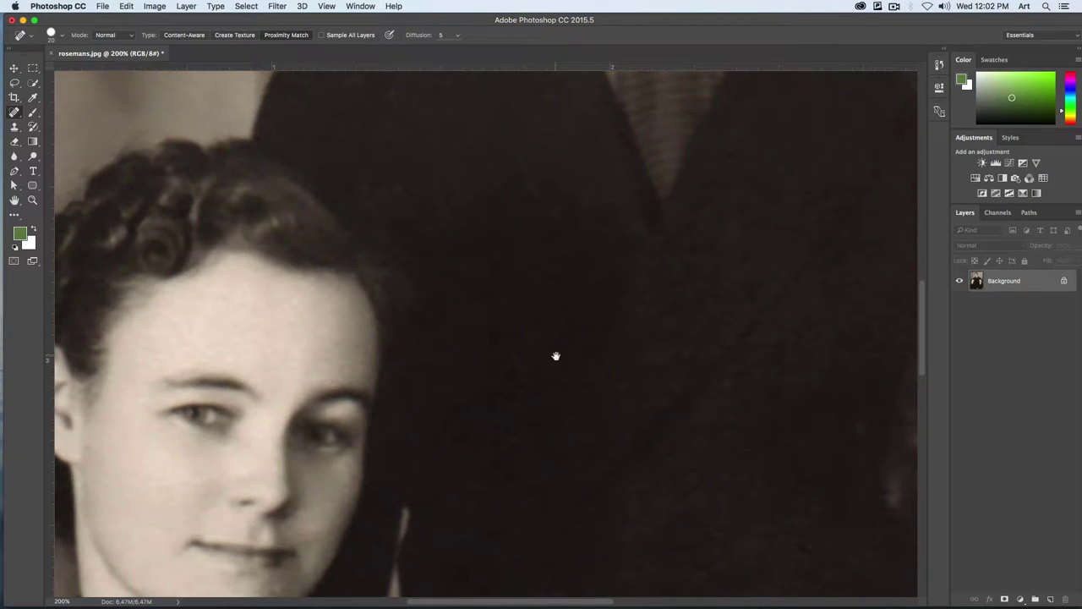
mouse_move(555, 356)
left_mouse_down()
mouse_move(471, 177)
mouse_move(459, 107)
left_mouse_up()
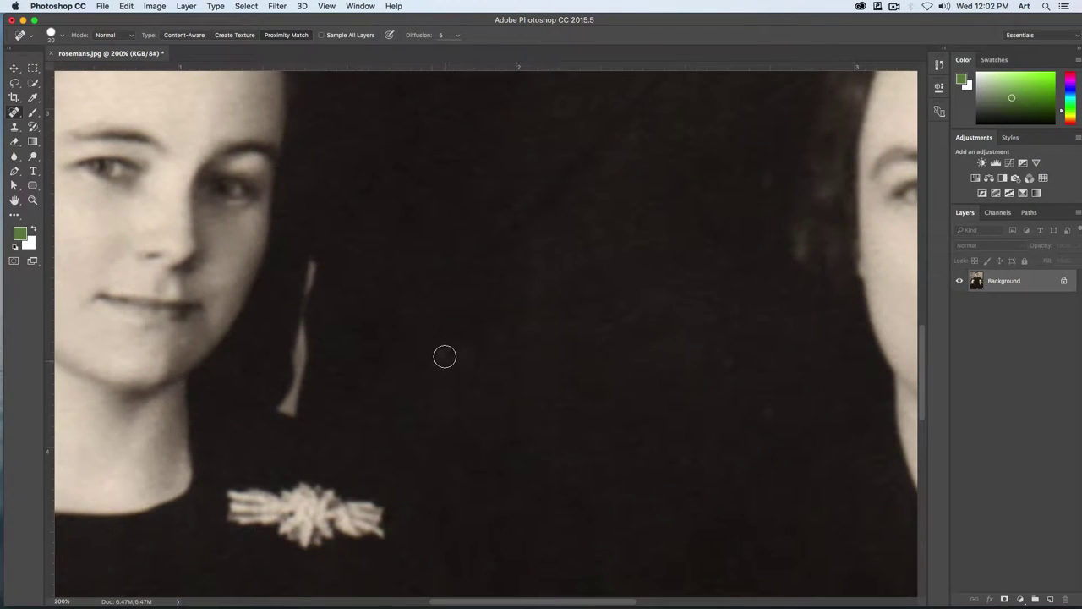
scroll(442, 403, "left", 5)
scroll(442, 403, "down", 2)
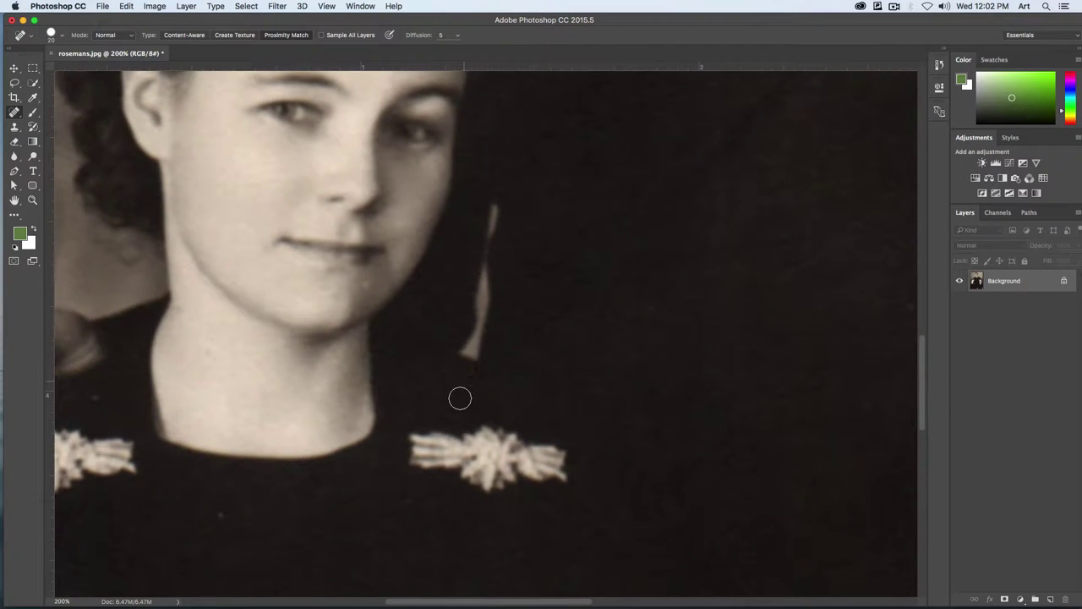
scroll(460, 398, "down", 10)
scroll(502, 223, "left", 5)
scroll(561, 380, "right", 5)
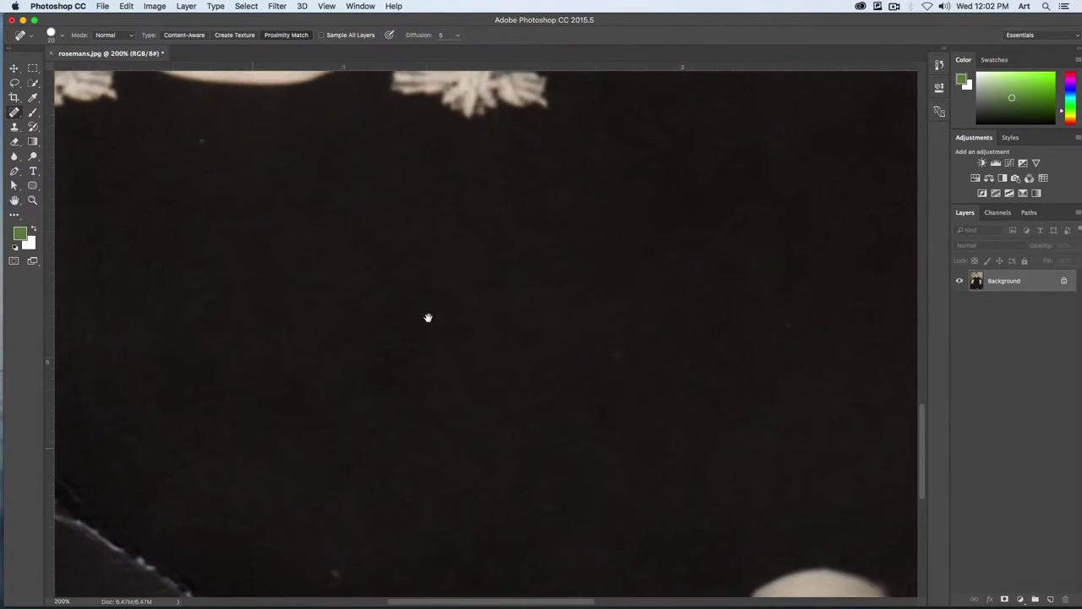
scroll(428, 317, "up", 12)
scroll(428, 317, "right", 6)
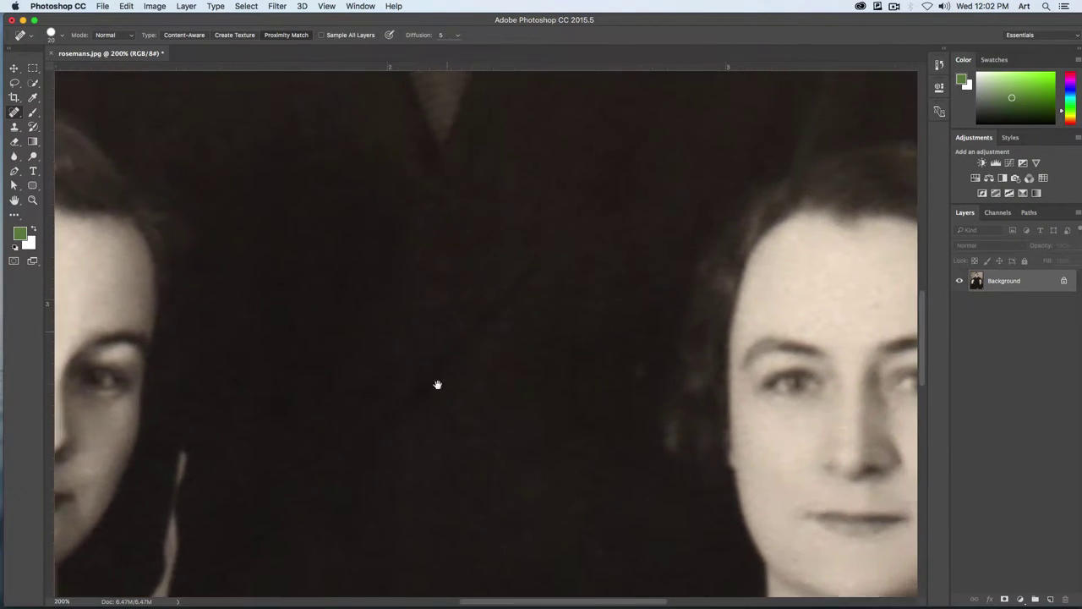
left_click_drag(542, 188, 447, 355)
left_click_drag(541, 203, 862, 161)
left_click_drag(519, 169, 690, 286)
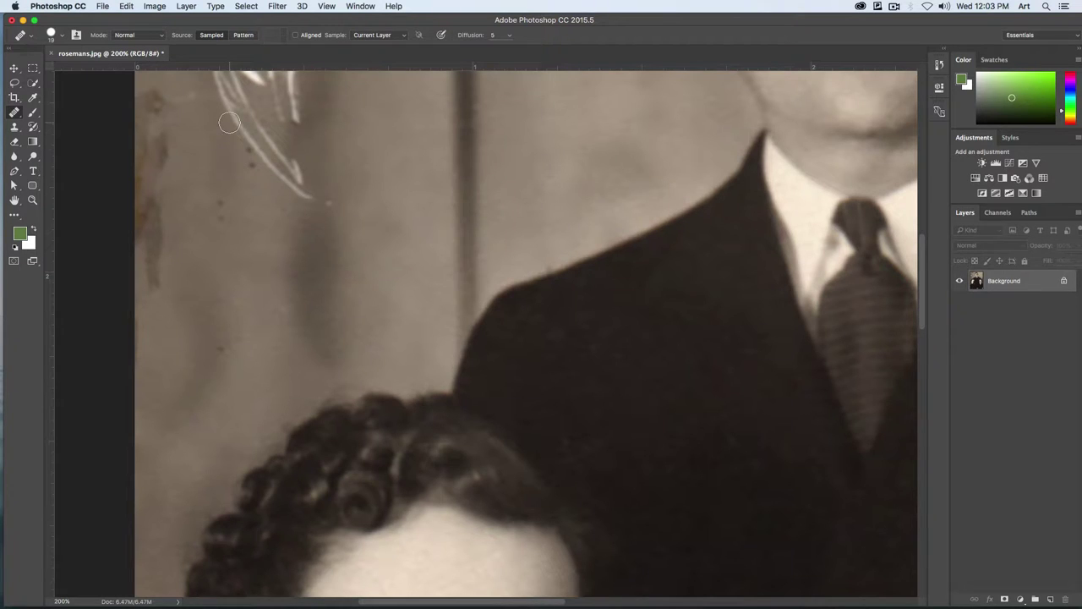
Pan to the woman's face and shrink the Healing Brush to 17 px
left_click_drag(295, 314, 251, 150)
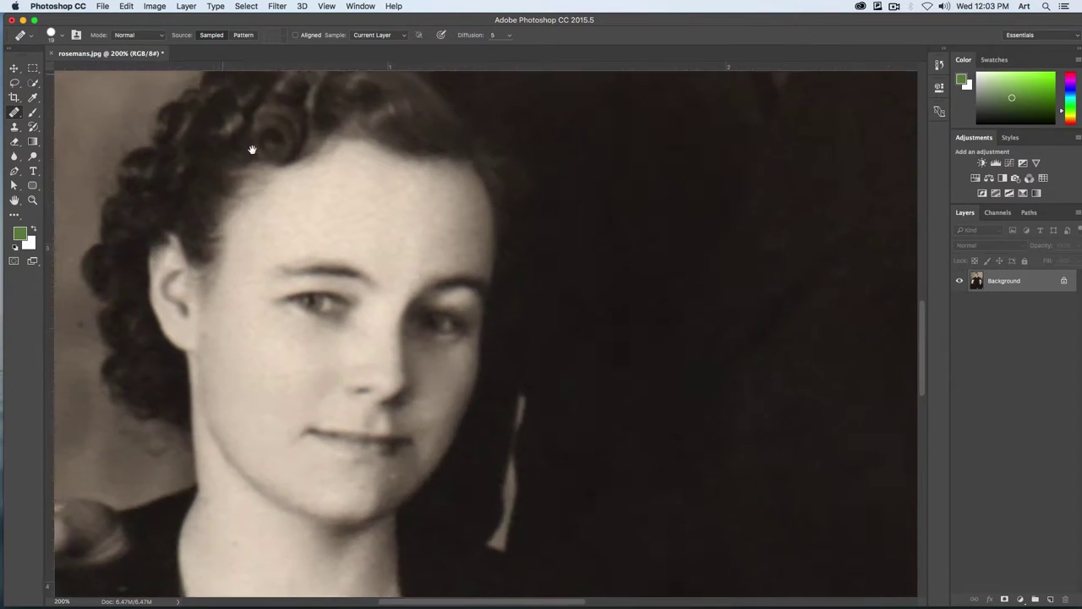
left_click_drag(332, 389, 332, 295)
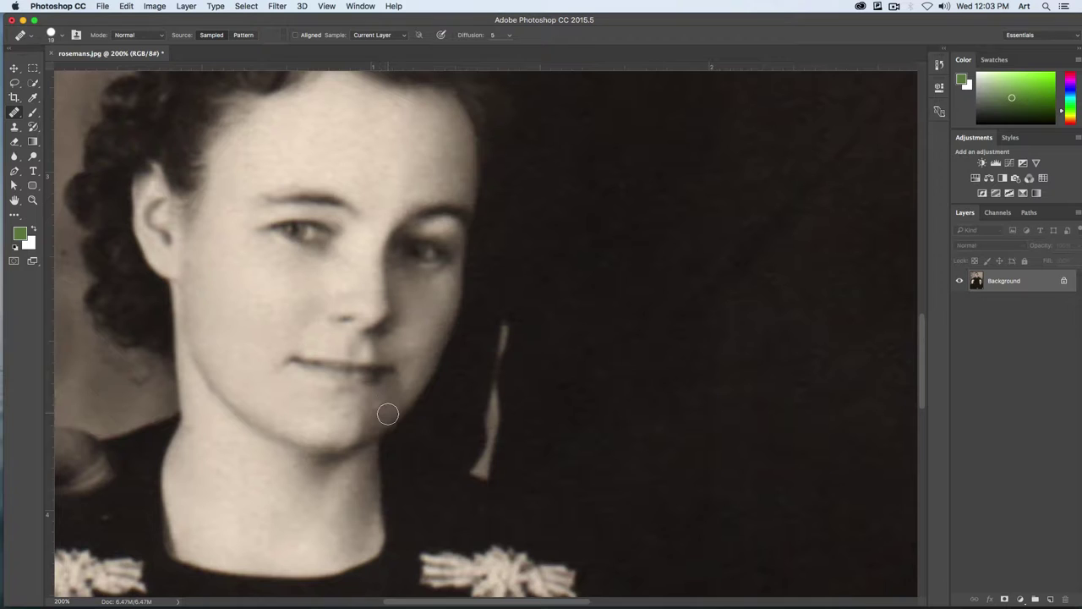
left_click(61, 38)
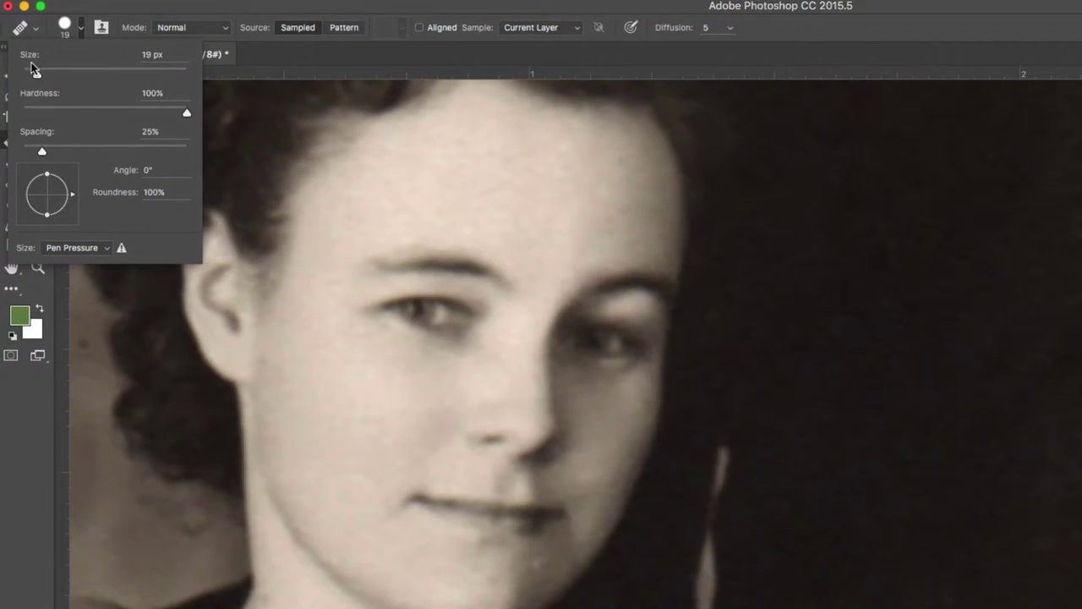
left_click_drag(30, 67, 26, 68)
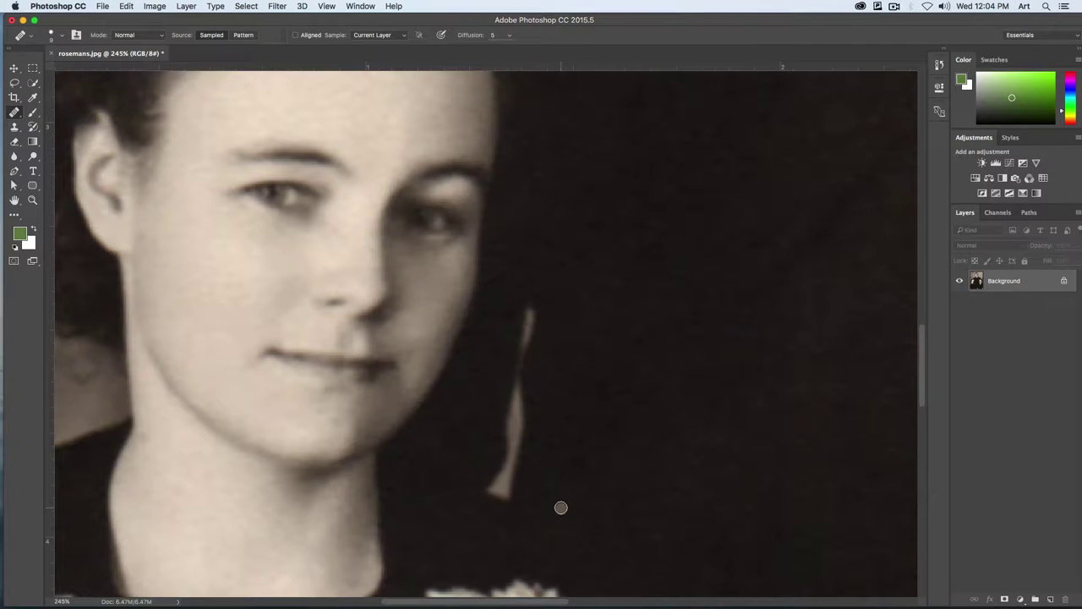
Fit the photo on screen and bring the woman's neck and brooches into view
key("super+0")
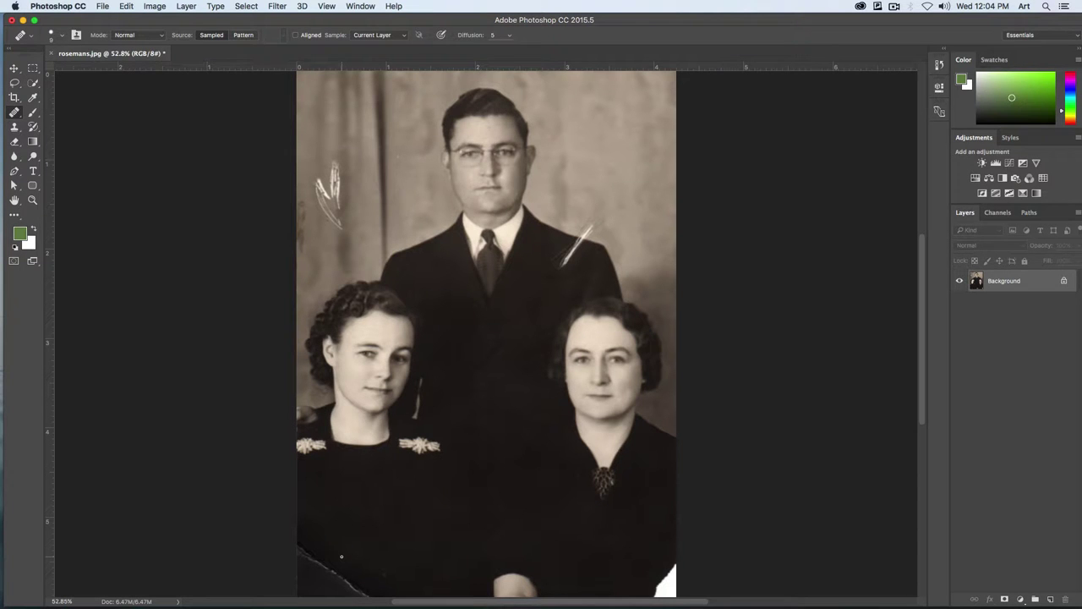
scroll(342, 556, "up", 5)
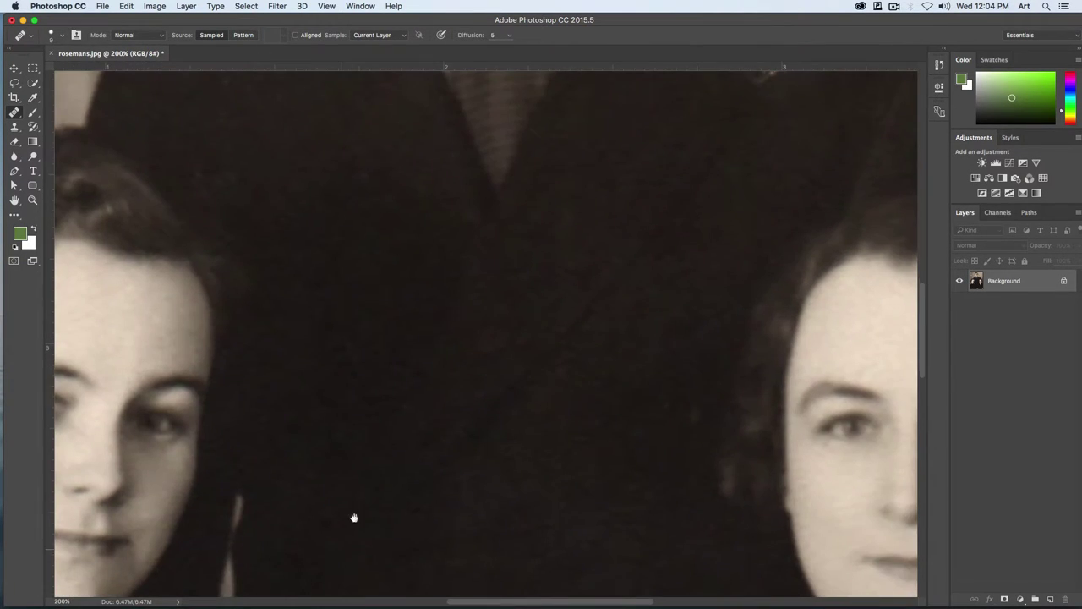
left_click_drag(355, 514, 269, 492)
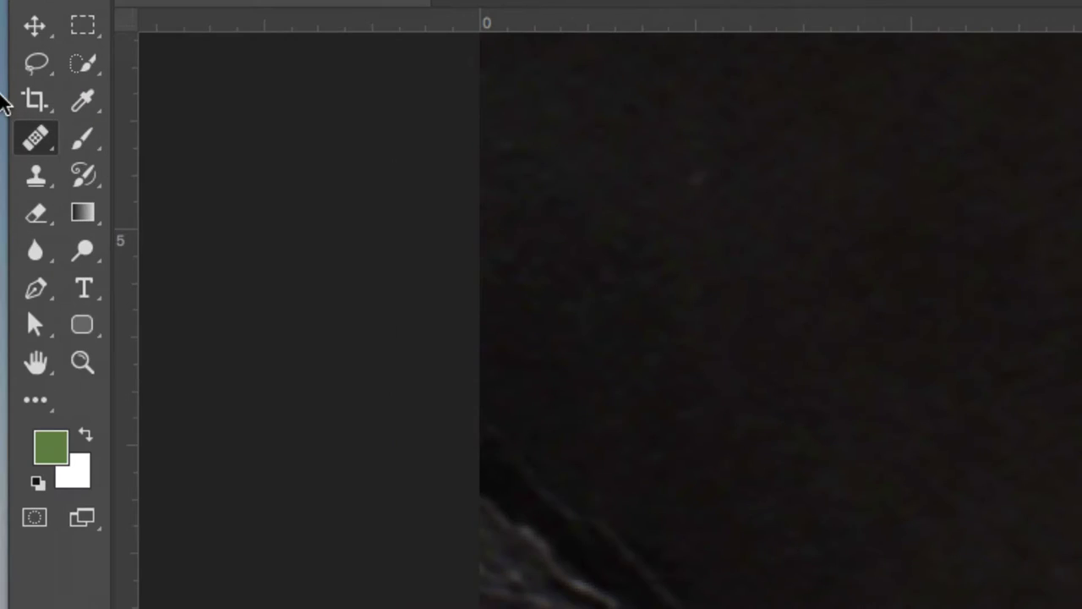
Switch to the Clone Stamp Tool from the stamp tool flyout
left_click(14, 111)
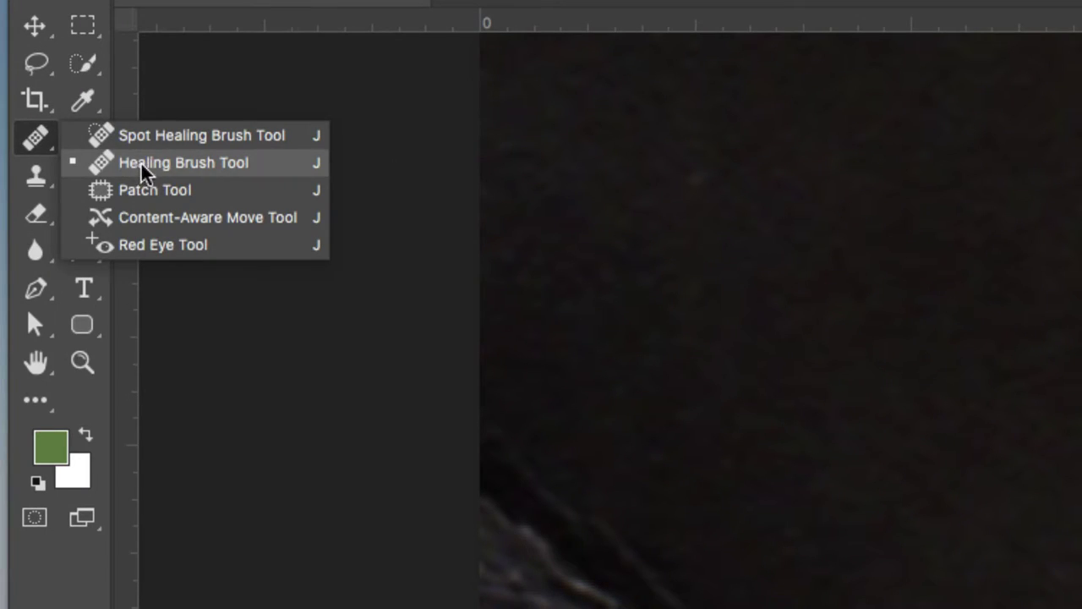
left_click(27, 144)
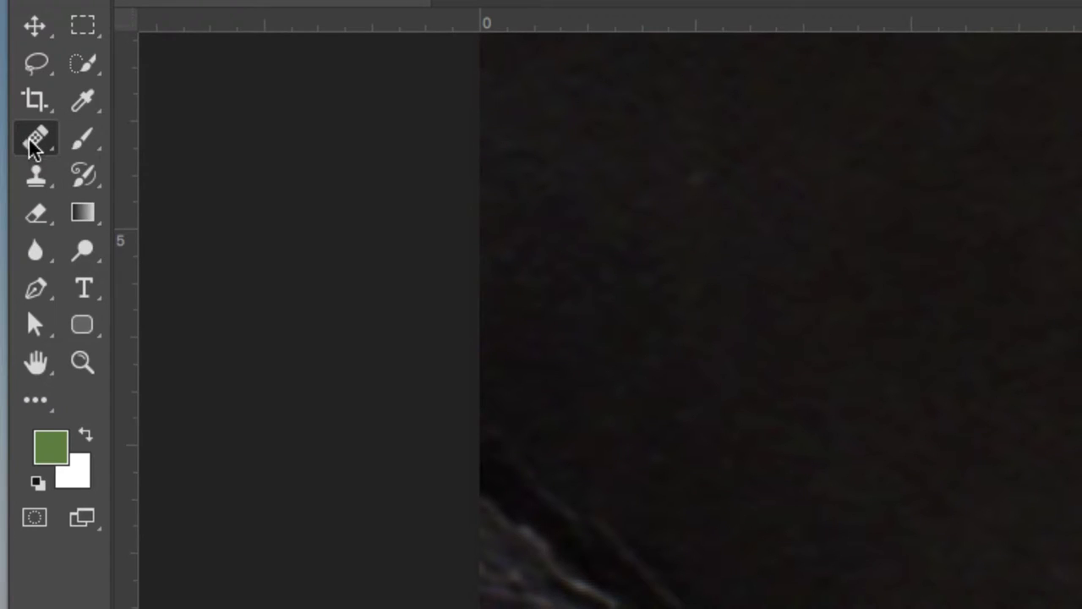
left_click(37, 176)
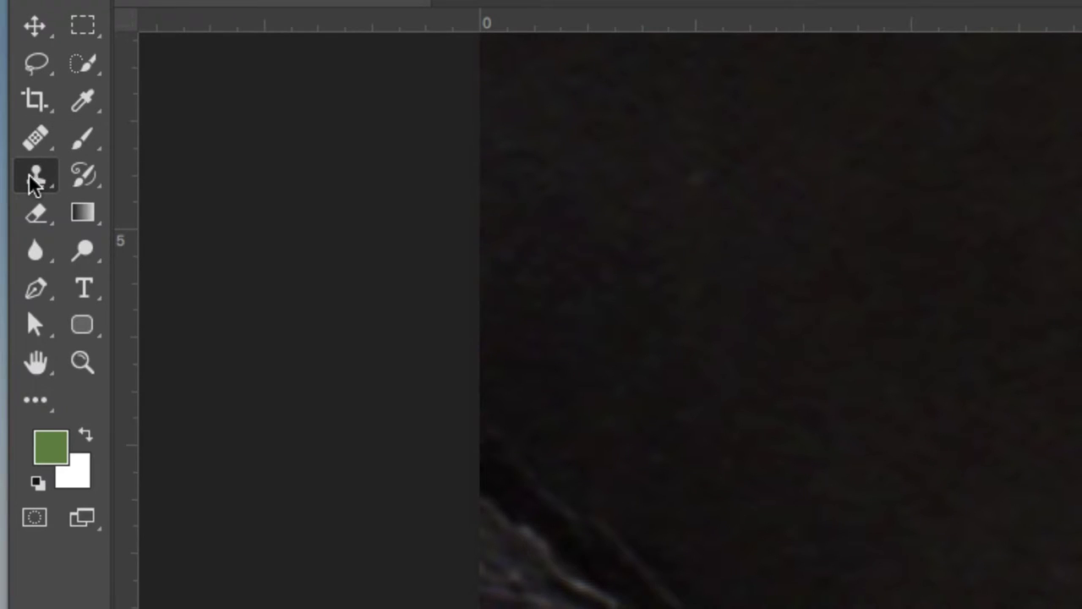
left_click(31, 179)
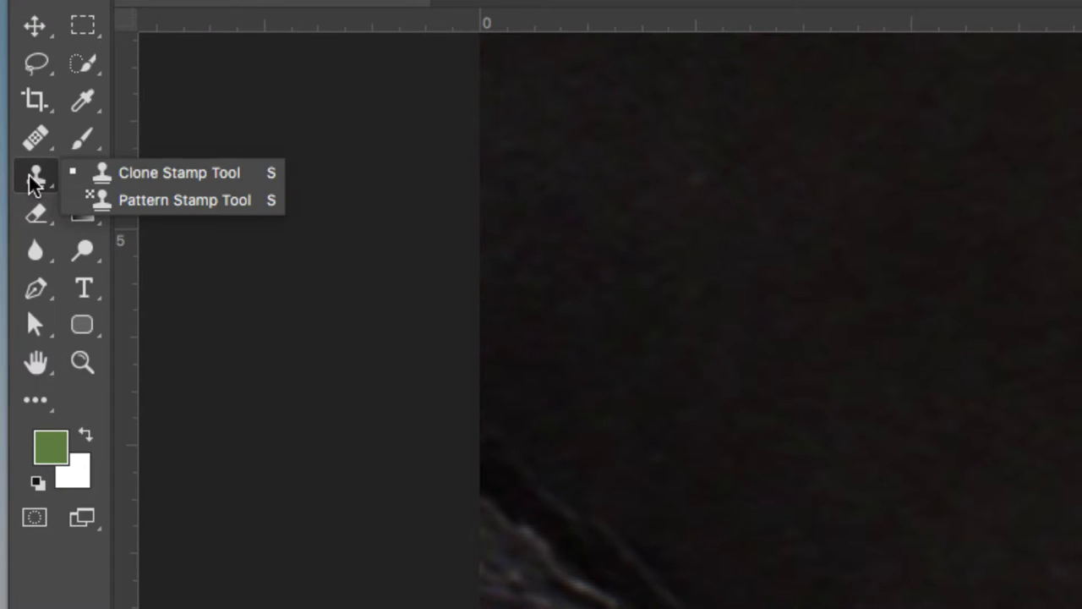
left_click(181, 179)
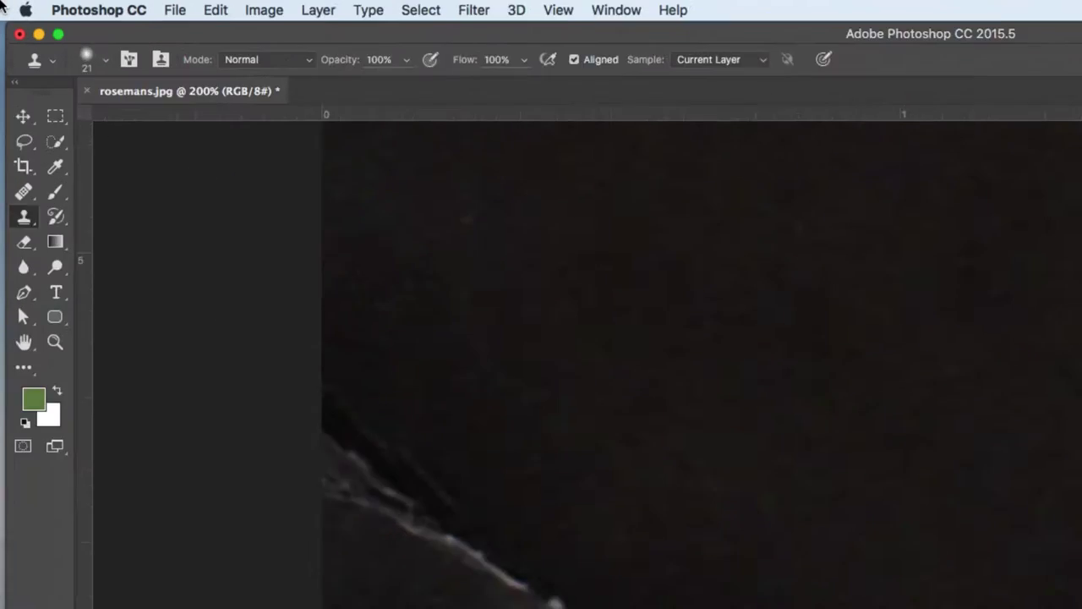
Set the Clone Stamp brush to 84 px size and 26% hardness
left_click(61, 34)
mouse_move(152, 137)
left_mouse_down()
mouse_move(153, 147)
mouse_move(193, 148)
left_mouse_up()
left_click_drag(135, 196, 170, 197)
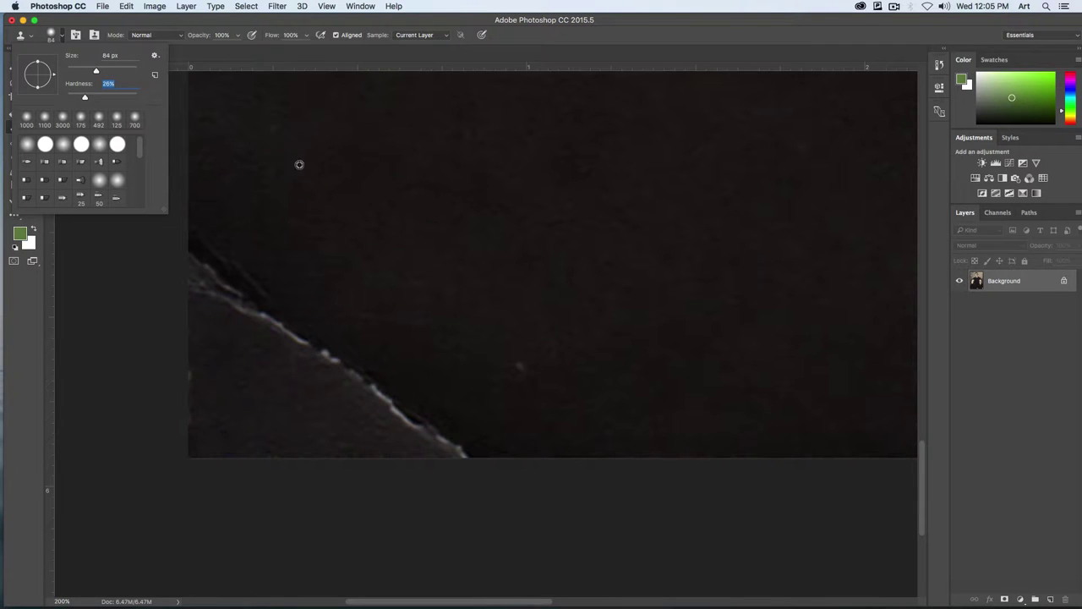
key("Return")
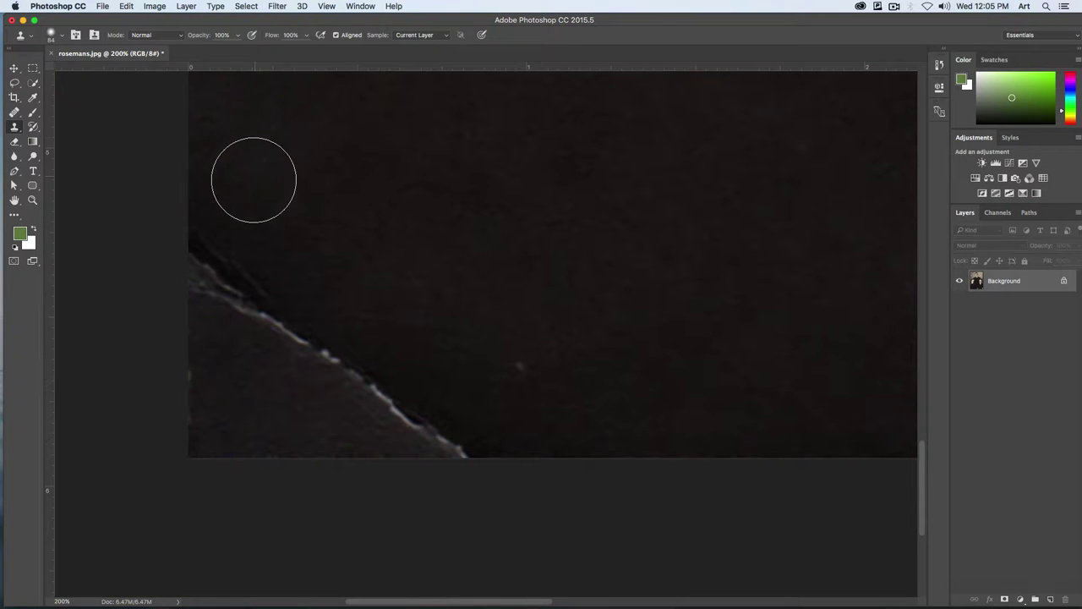
Clone out the grey band, bright speck and white corner on the dark background
mouse_move(251, 176)
left_mouse_down()
mouse_move(228, 269)
mouse_move(206, 265)
mouse_move(211, 275)
mouse_move(479, 443)
left_mouse_up()
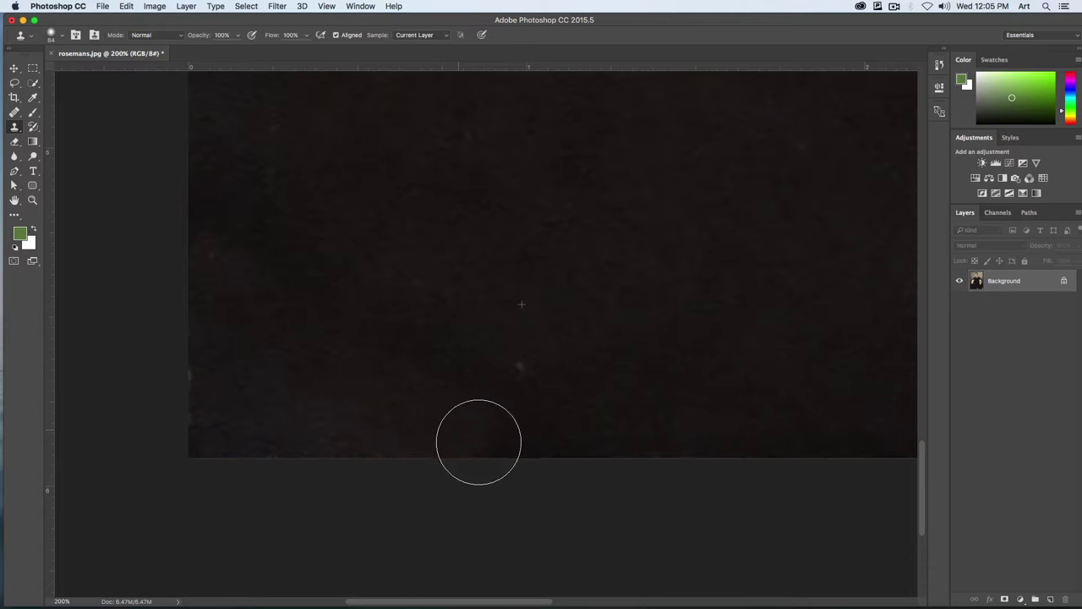
mouse_move(342, 314)
left_mouse_down()
mouse_move(512, 397)
mouse_move(531, 383)
mouse_move(486, 375)
left_mouse_up()
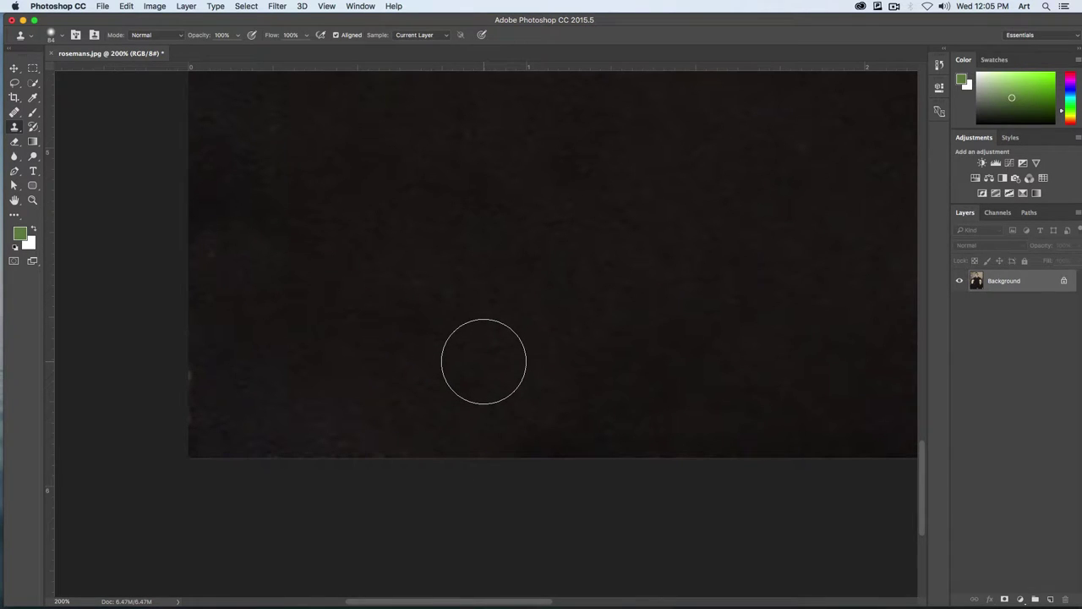
left_click_drag(836, 305, 421, 305)
scroll(420, 305, "right", 10)
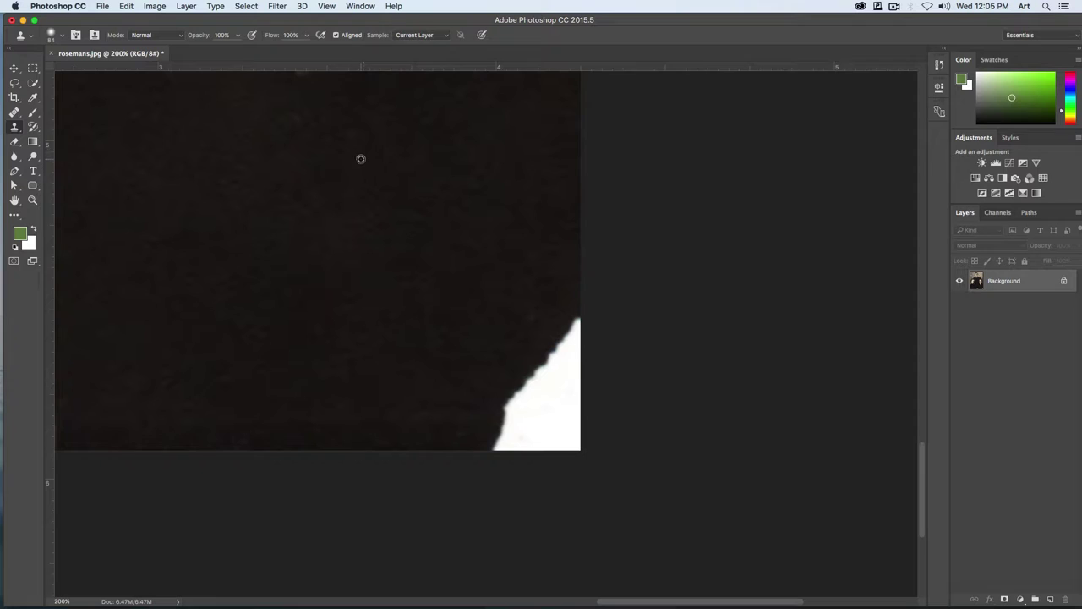
left_click(361, 159, "alt")
mouse_move(493, 305)
left_mouse_down()
mouse_move(522, 312)
mouse_move(549, 342)
mouse_move(525, 386)
mouse_move(564, 340)
mouse_move(509, 409)
mouse_move(554, 441)
mouse_move(571, 437)
mouse_move(548, 375)
mouse_move(468, 328)
mouse_move(377, 372)
left_mouse_up()
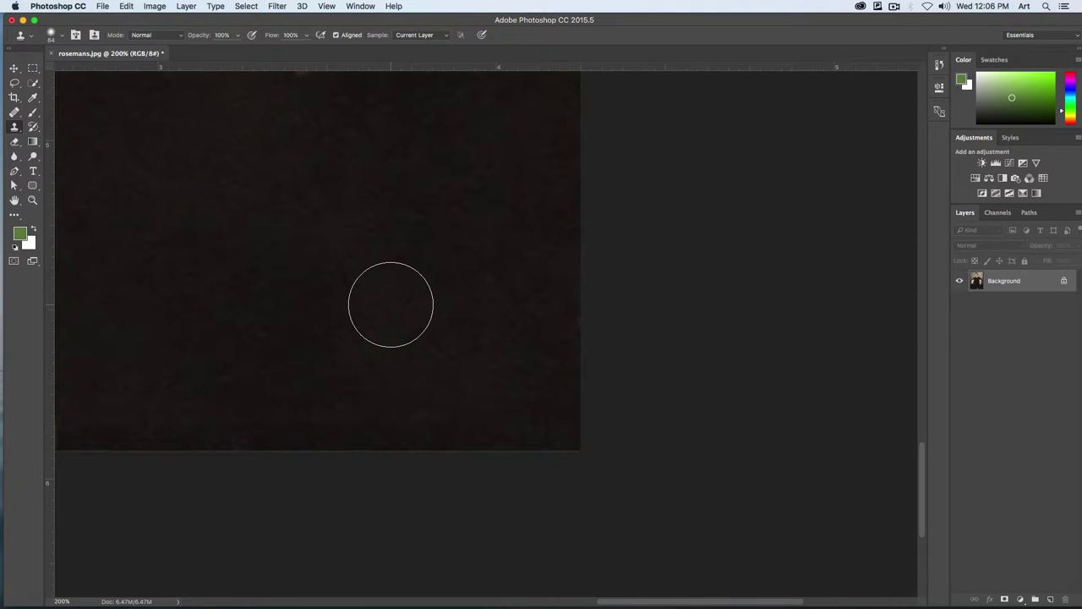
left_click_drag(313, 249, 384, 466)
scroll(384, 466, "up", 10)
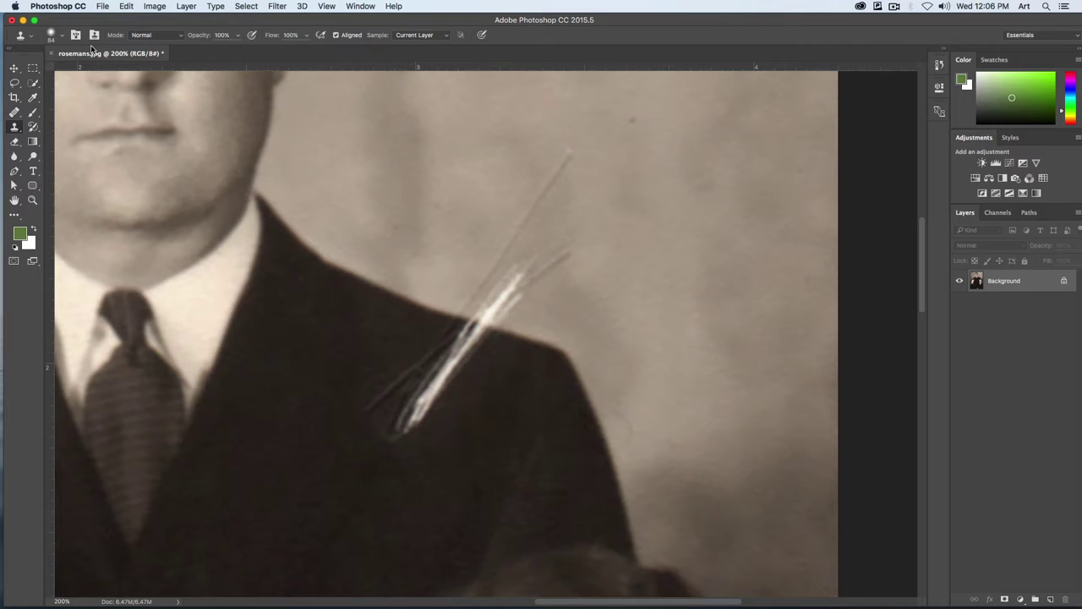
Set the clone brush hardness to 33% and clone out the scratch across the man's shoulder line
left_click(61, 37)
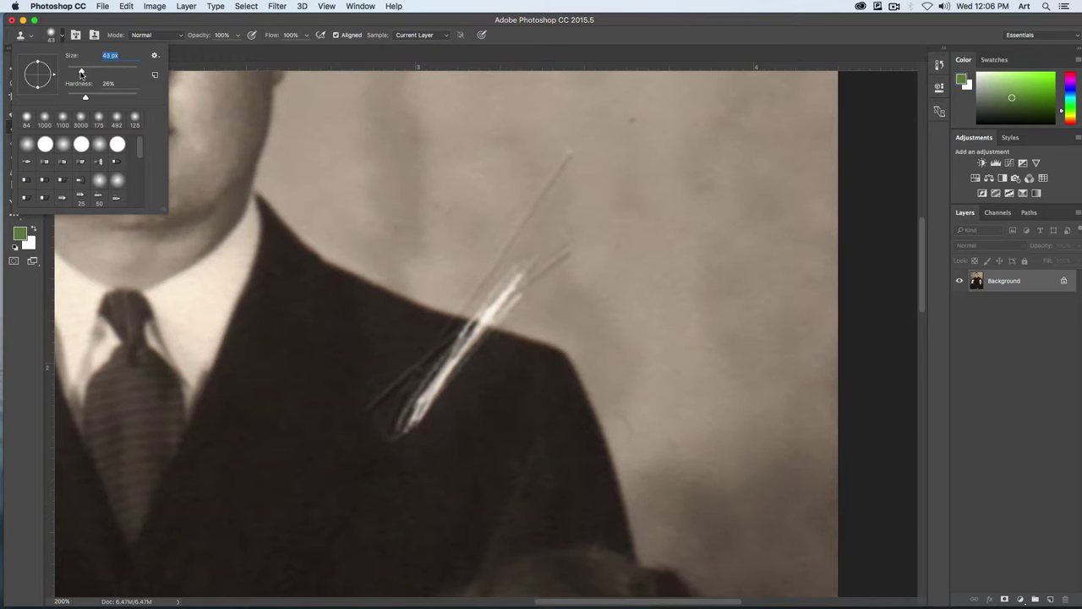
left_click_drag(85, 99, 94, 101)
left_click(593, 51)
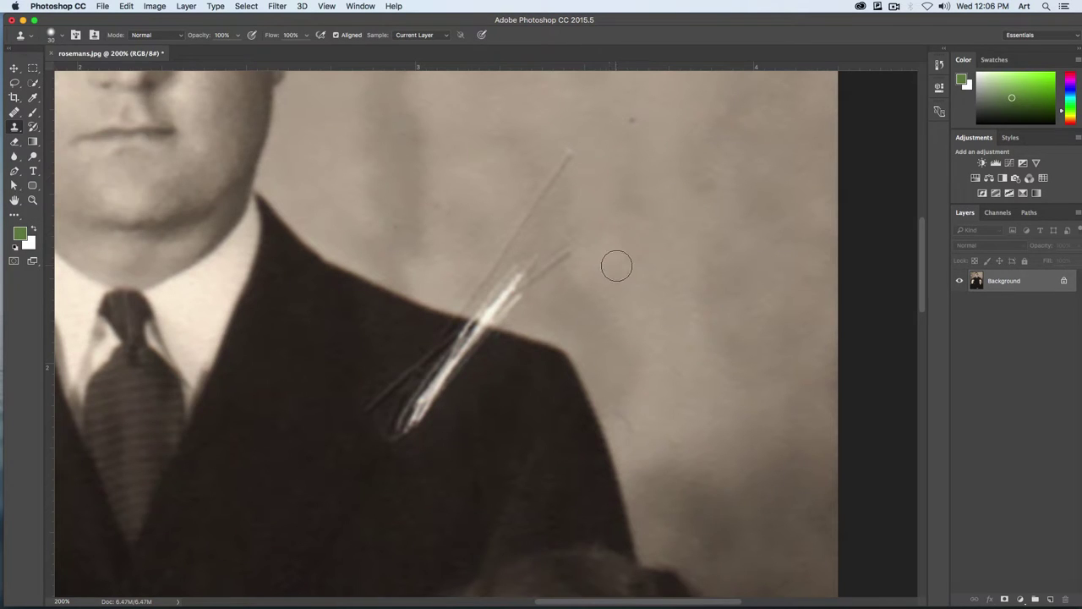
left_click(483, 327)
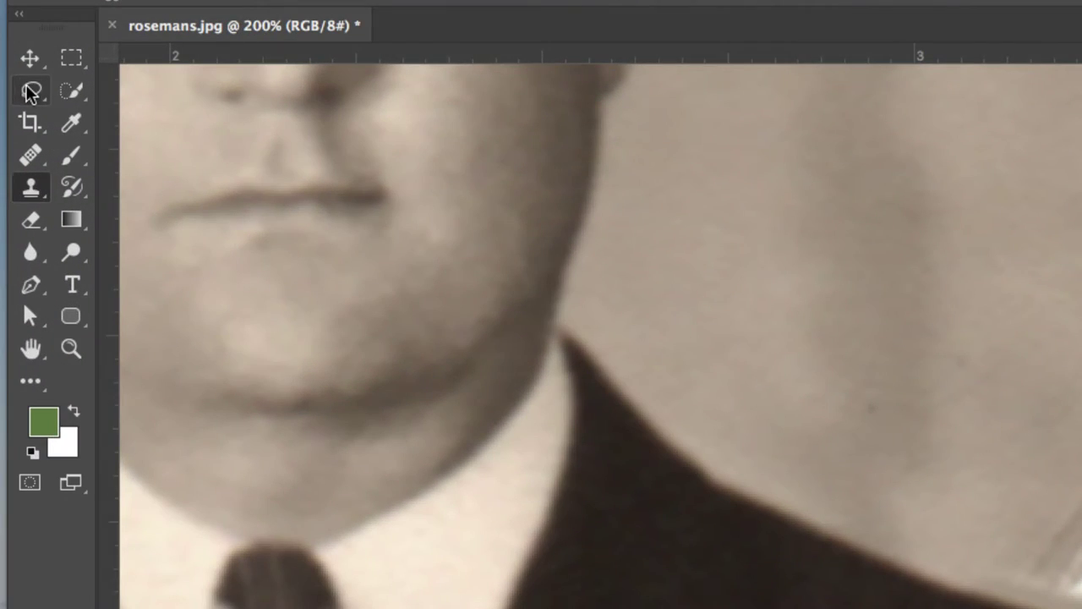
Lasso the upper scratch streaks on the backdrop and Content-Aware fill them
left_click(13, 83)
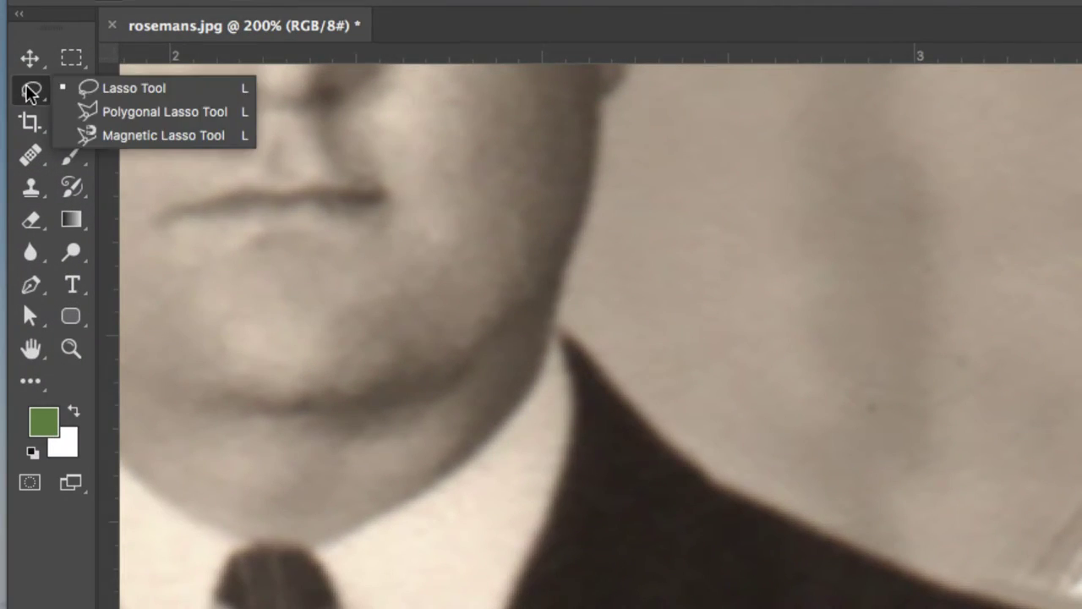
left_click(127, 89)
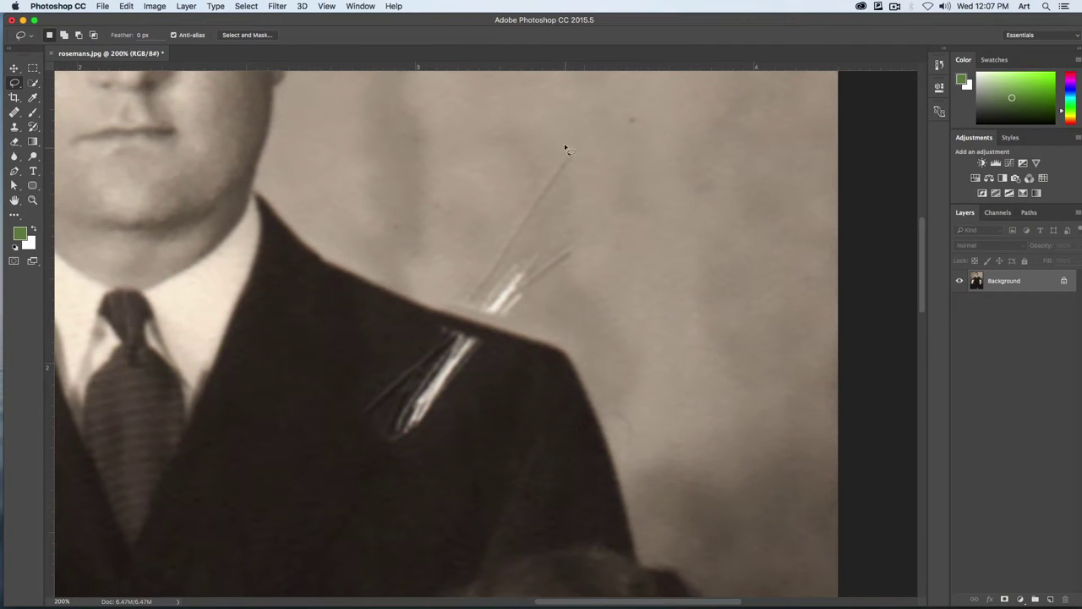
mouse_move(563, 133)
left_mouse_down()
mouse_move(444, 250)
mouse_move(440, 285)
mouse_move(461, 313)
mouse_move(523, 321)
mouse_move(589, 299)
mouse_move(604, 192)
mouse_move(602, 155)
mouse_move(567, 133)
left_mouse_up()
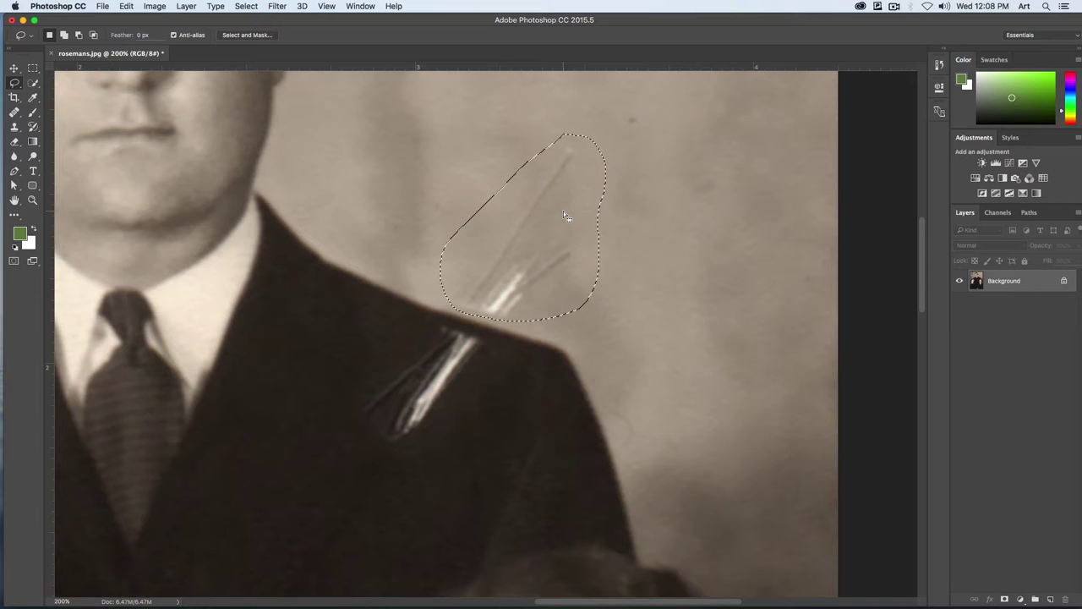
left_click(125, 6)
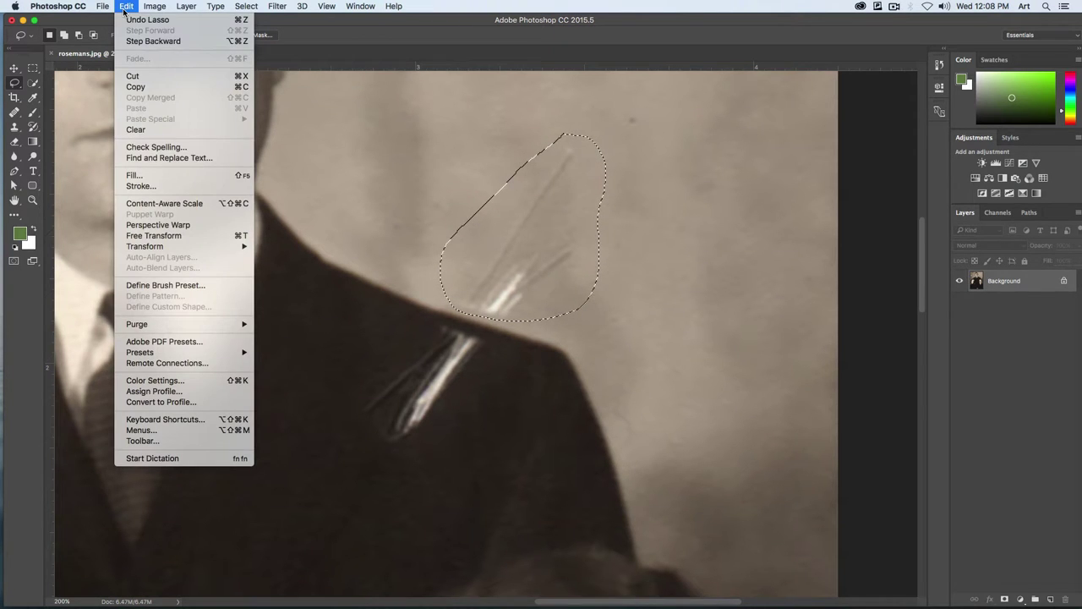
left_click(167, 178)
left_click_drag(366, 211, 262, 173)
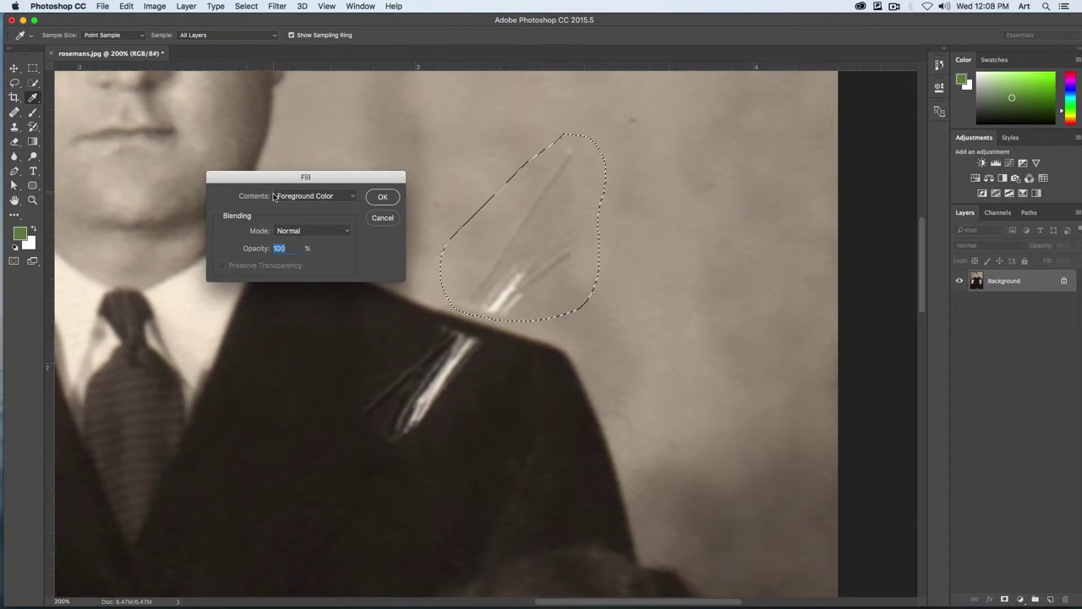
left_click(294, 196)
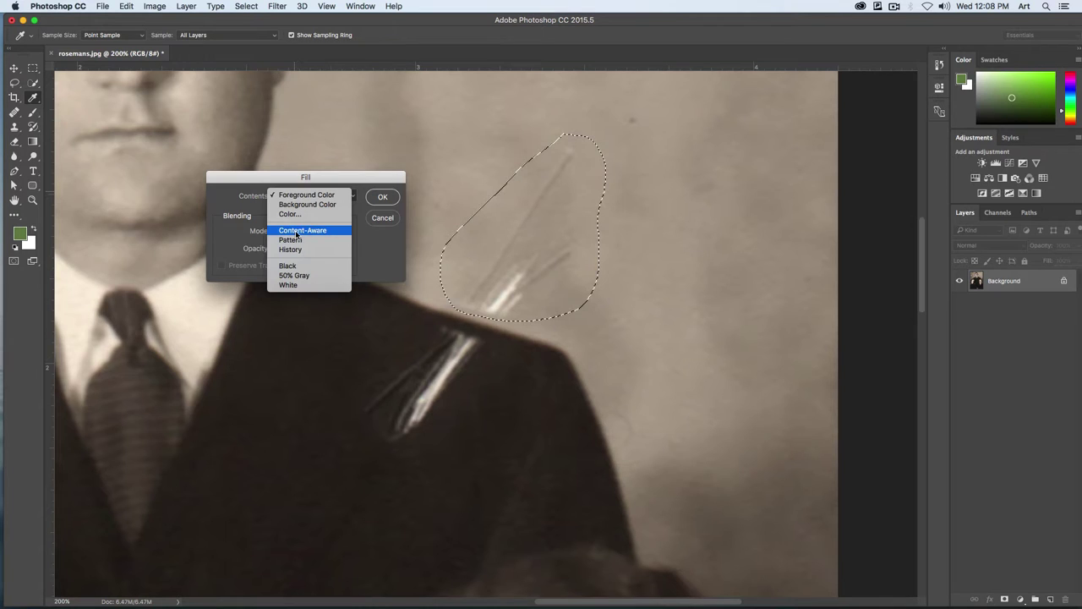
left_click(296, 231)
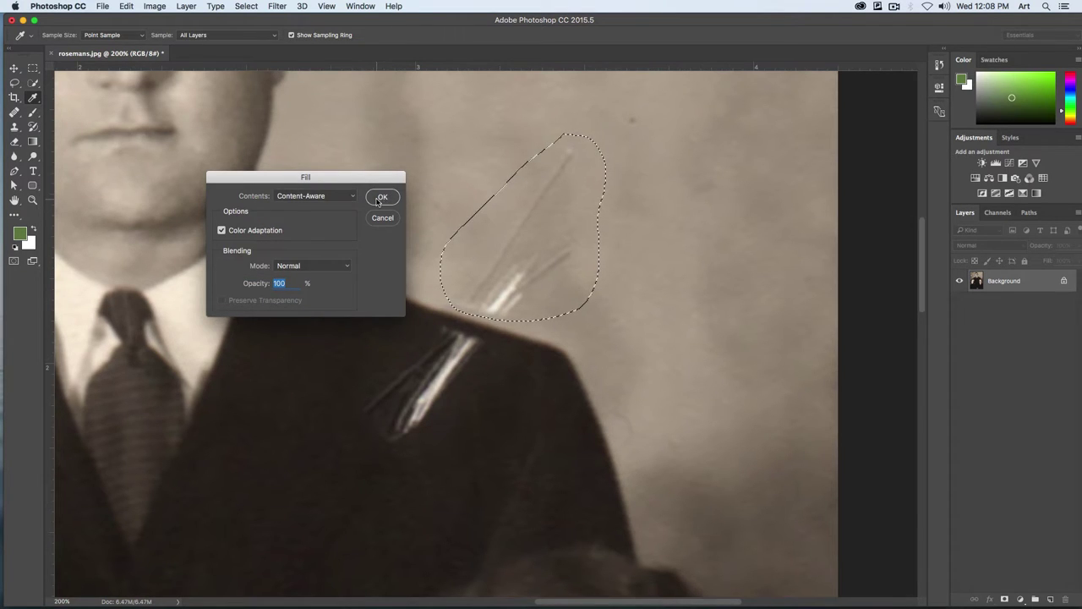
key("Return")
key("l")
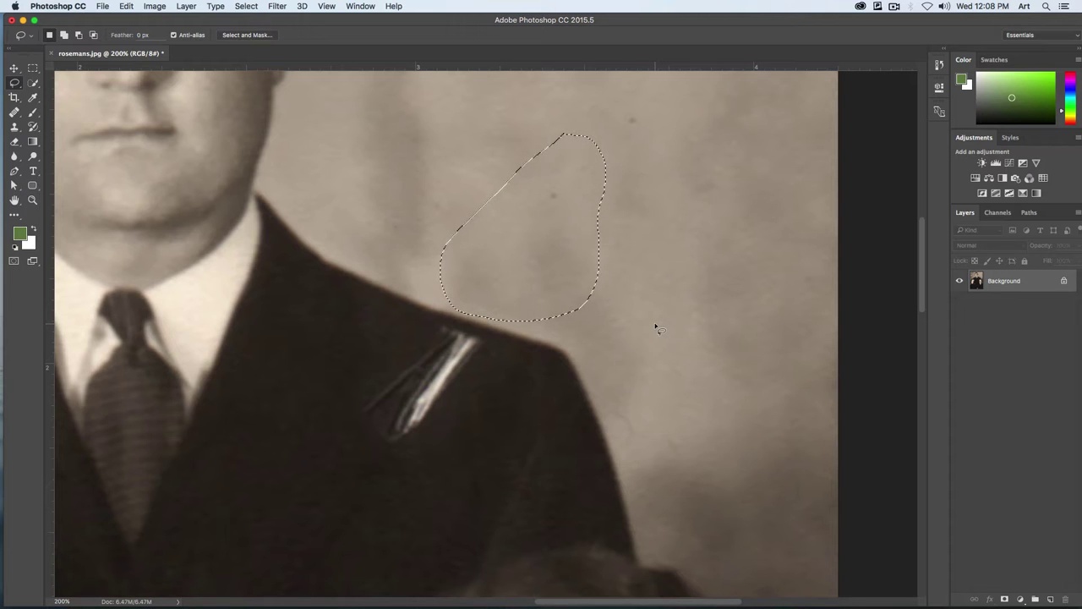
Lasso the scratch highlight on the man's shoulder and Content-Aware fill it
left_click(429, 329)
mouse_move(429, 329)
left_mouse_down()
mouse_move(504, 355)
mouse_move(491, 338)
left_mouse_up()
mouse_move(369, 368)
left_mouse_down()
mouse_move(382, 443)
mouse_move(466, 419)
mouse_move(507, 350)
left_mouse_up()
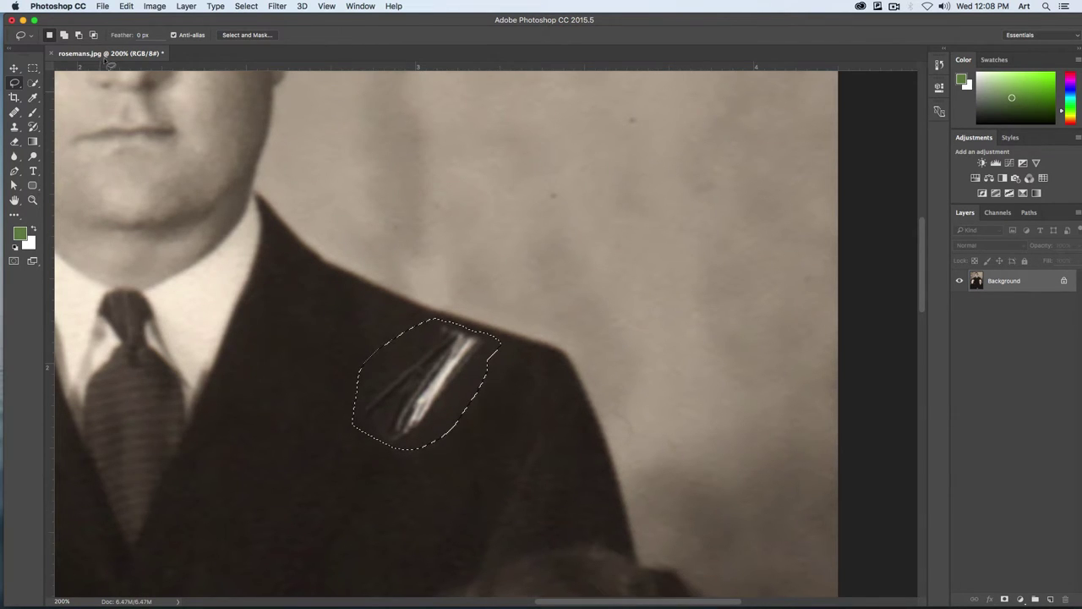
left_click(126, 6)
left_click(146, 175)
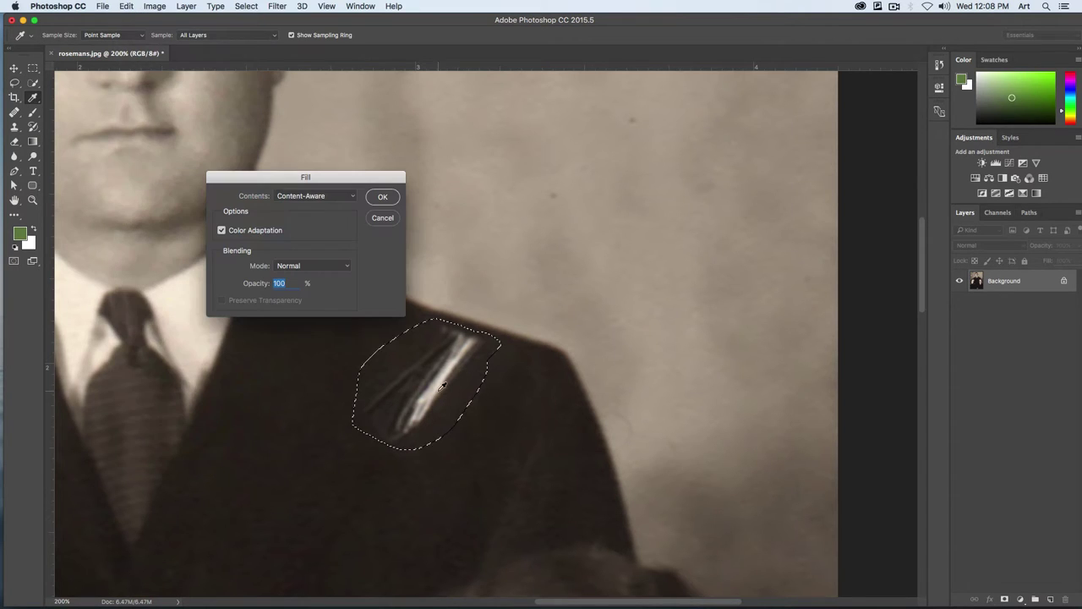
left_click(380, 196)
key("super+d")
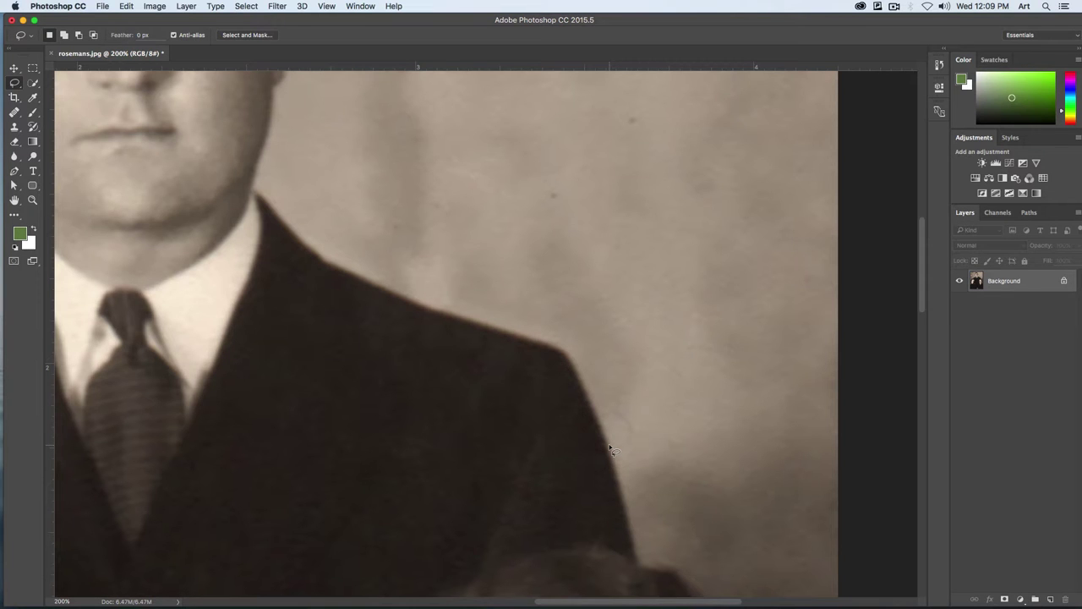
Outline the white scratches on the backdrop and Content-Aware fill them
scroll(459, 369, "left", 15)
scroll(459, 369, "up", 3)
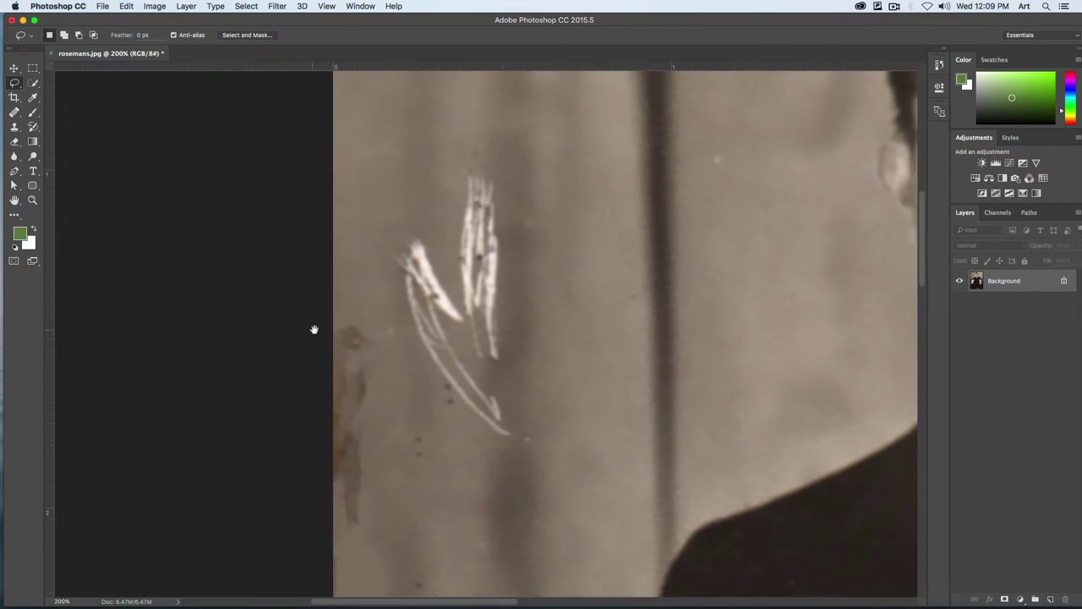
left_click_drag(313, 329, 310, 325)
left_click_drag(439, 228, 436, 153)
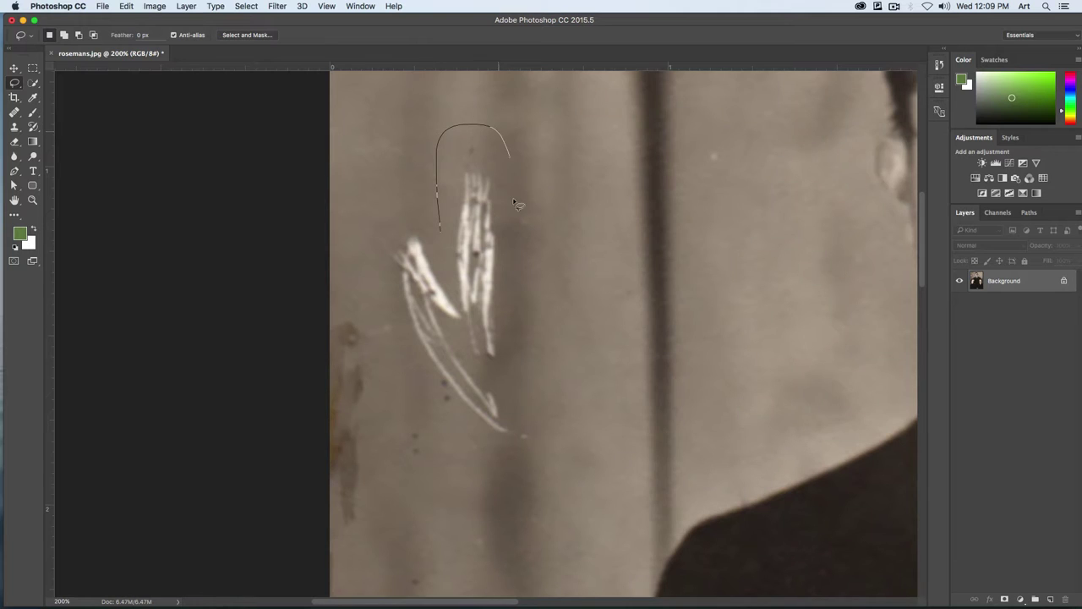
mouse_move(513, 201)
left_mouse_down()
mouse_move(517, 338)
mouse_move(544, 402)
mouse_move(515, 451)
mouse_move(459, 410)
mouse_move(422, 359)
mouse_move(389, 285)
mouse_move(399, 215)
mouse_move(440, 226)
left_mouse_up()
left_click(126, 6)
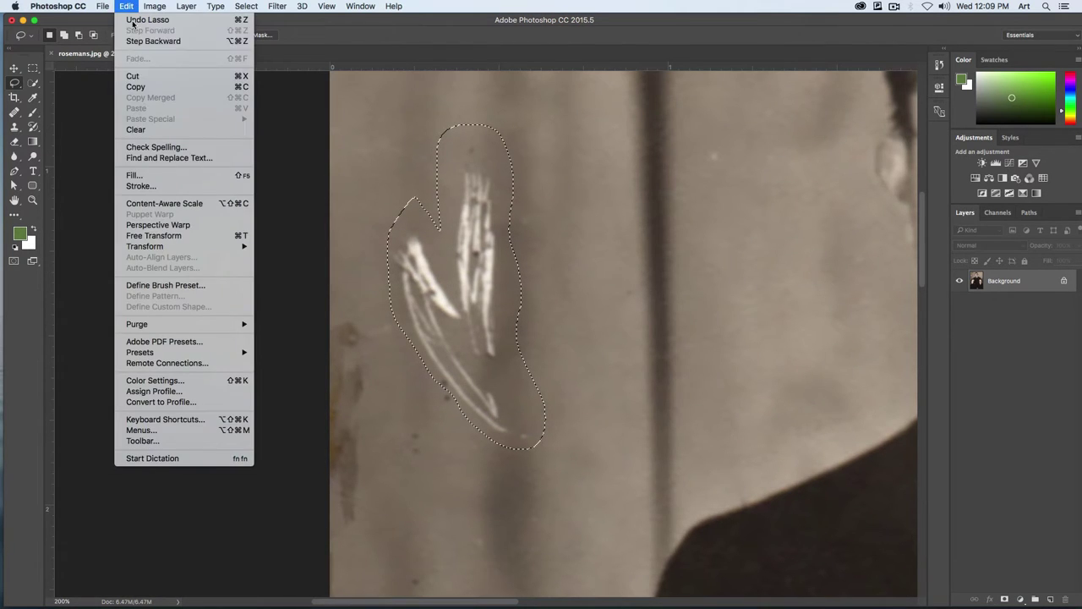
left_click(150, 174)
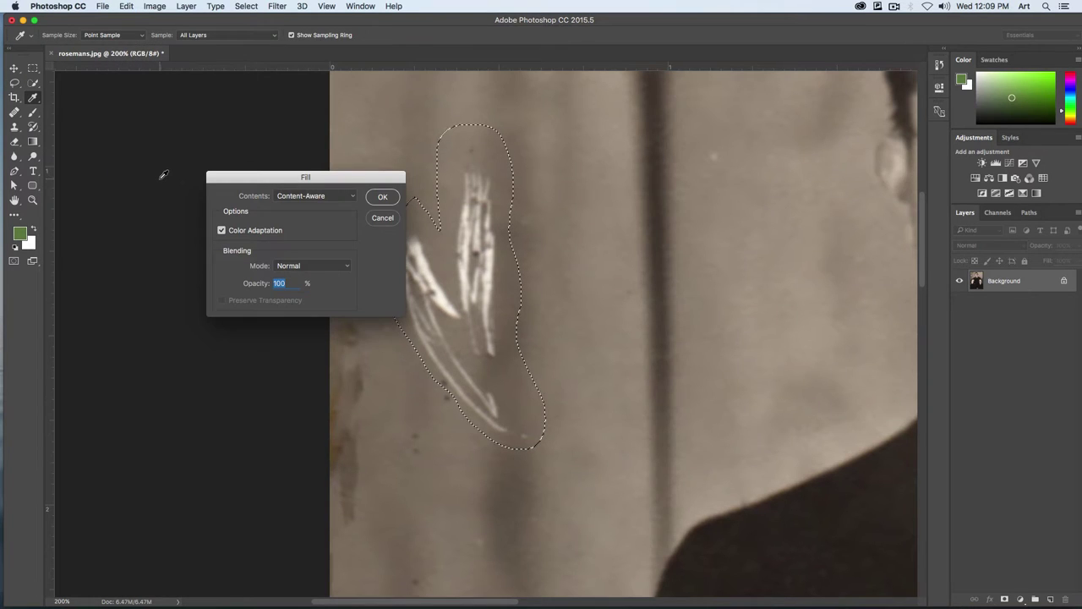
key("Return")
key("l")
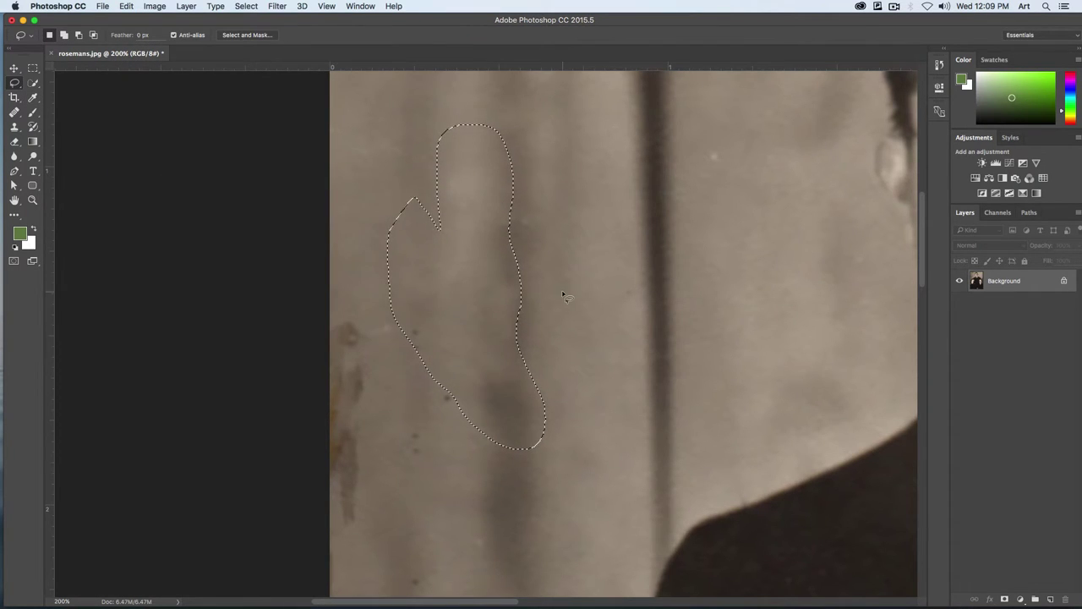
key("super+d")
Content-Aware fill the stain along the backdrop's left edge, then fit the portrait on screen
mouse_move(361, 349)
left_mouse_down()
mouse_move(377, 304)
mouse_move(359, 263)
left_mouse_up()
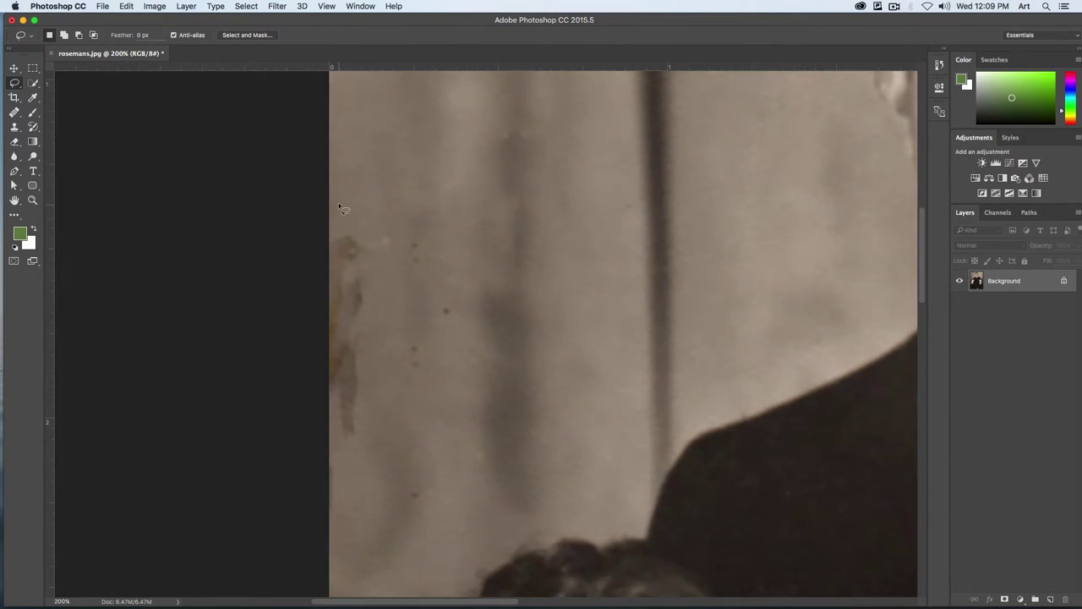
mouse_move(338, 202)
left_mouse_down()
mouse_move(376, 424)
mouse_move(314, 436)
mouse_move(318, 207)
left_mouse_up()
left_click(57, 6)
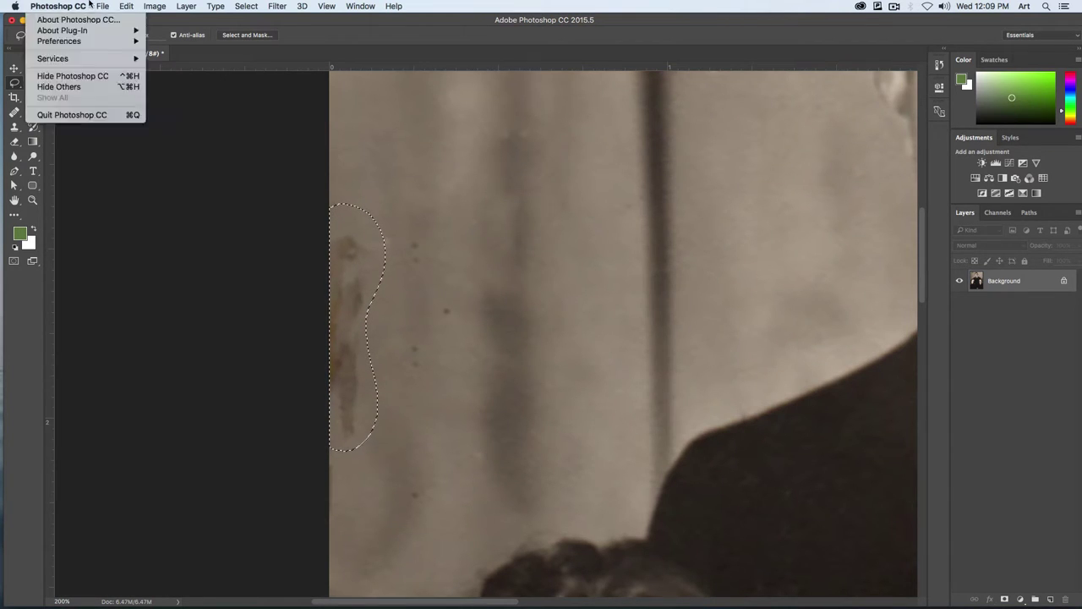
mouse_move(126, 6)
left_click(165, 174)
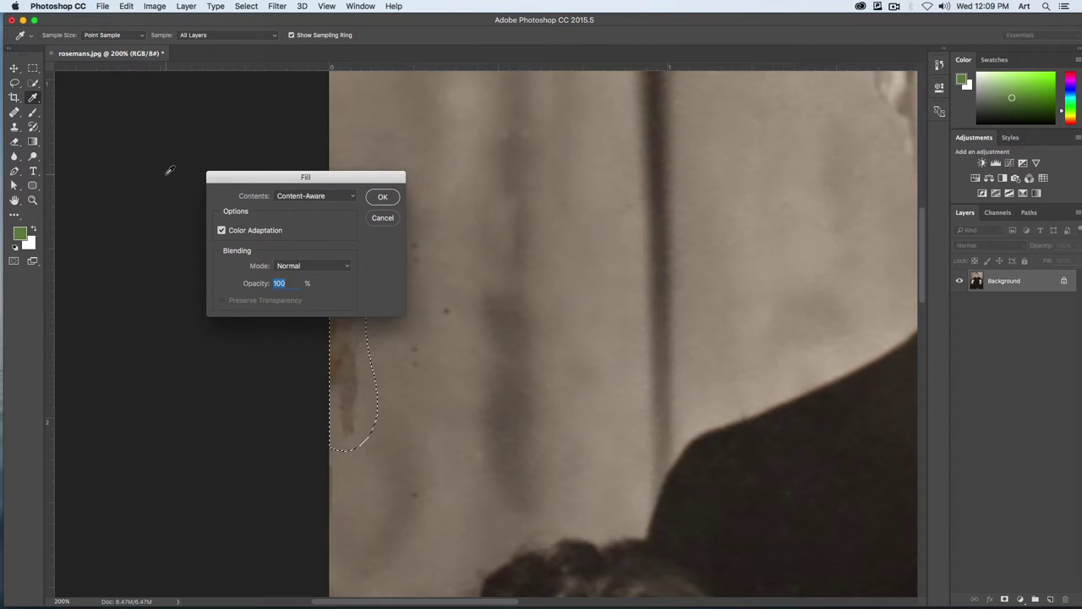
key("Return")
key("super+d")
key("super+0")
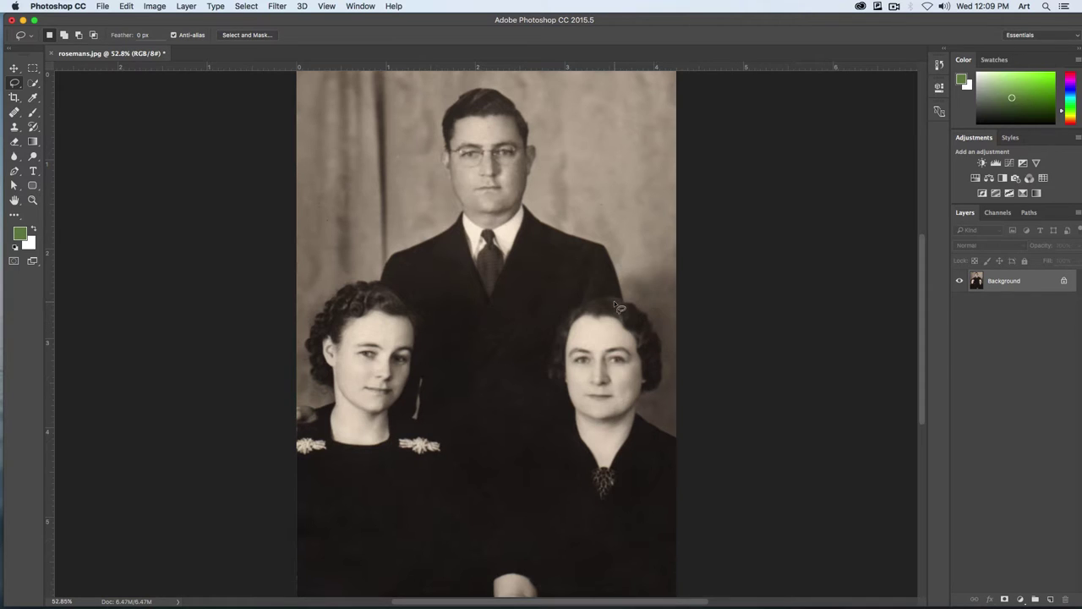
Save the portrait as rosemans.tif with default TIFF options and close the document
left_click(100, 6)
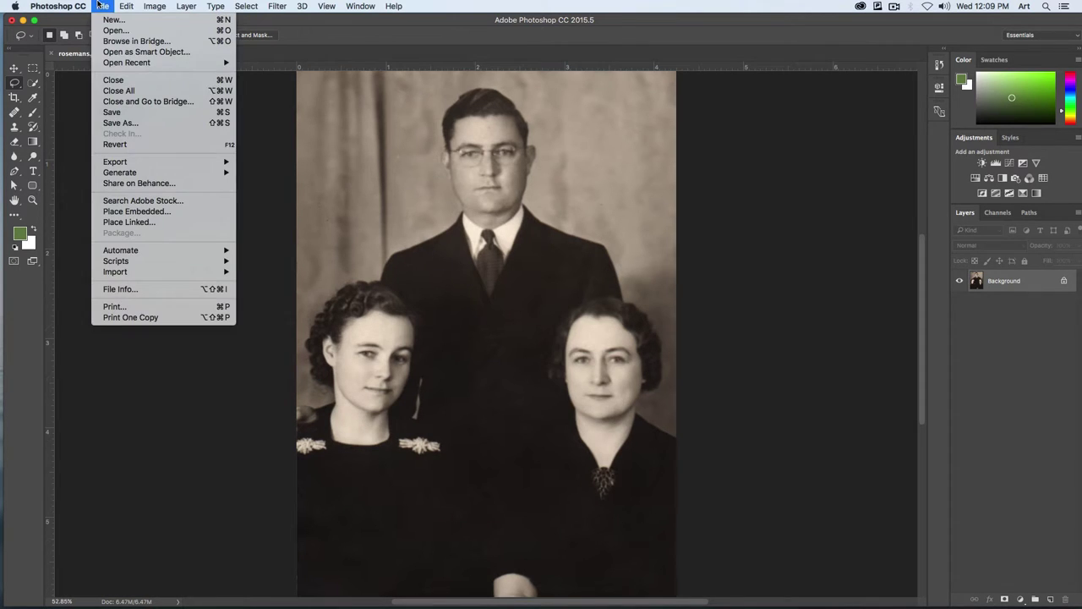
left_click(129, 128)
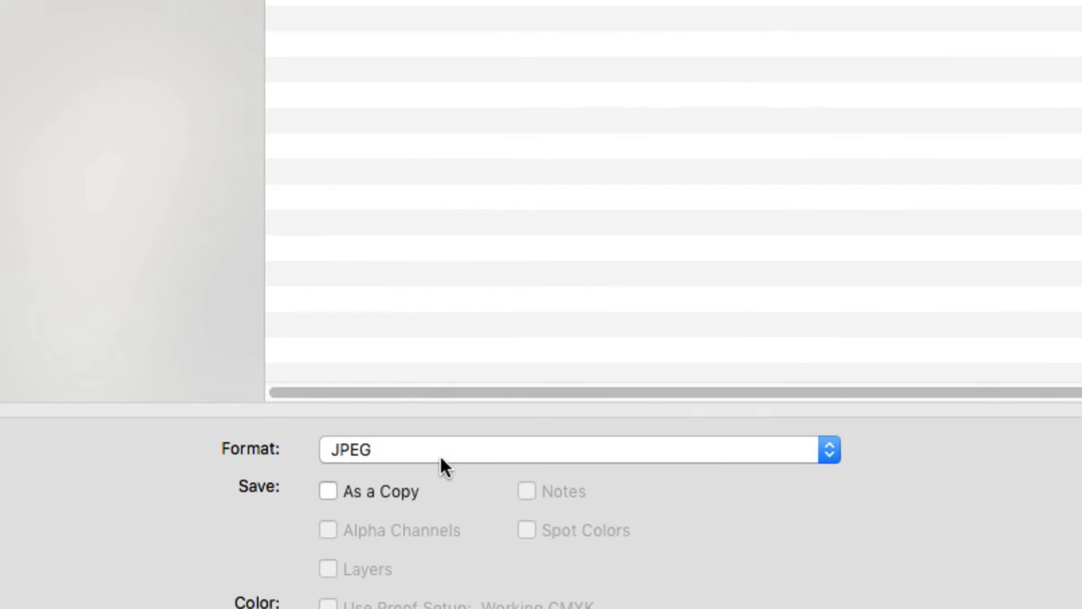
left_click(503, 476)
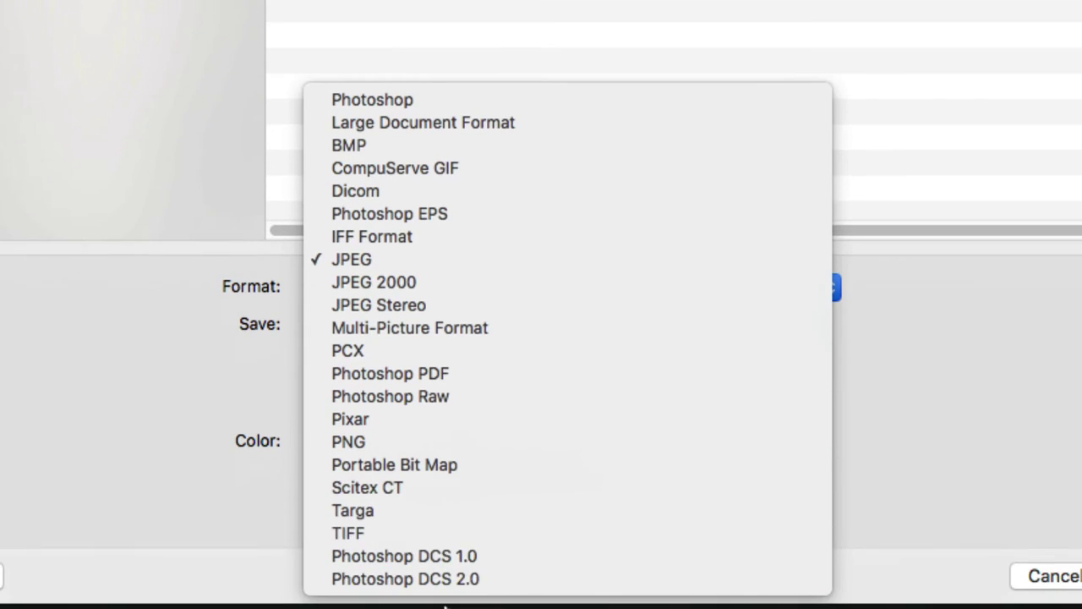
left_click(392, 531)
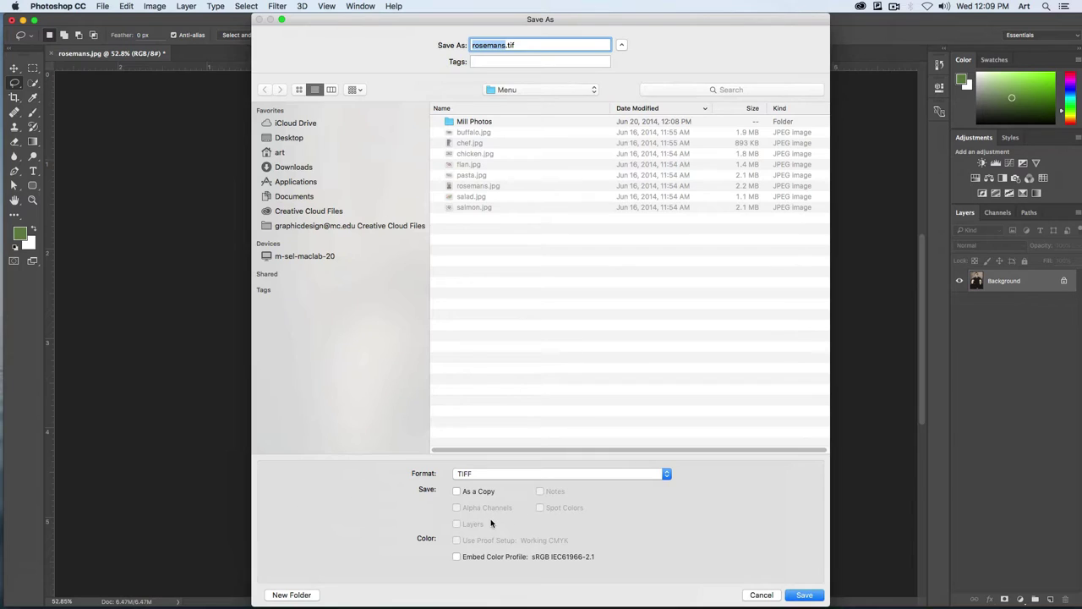
left_click(804, 595)
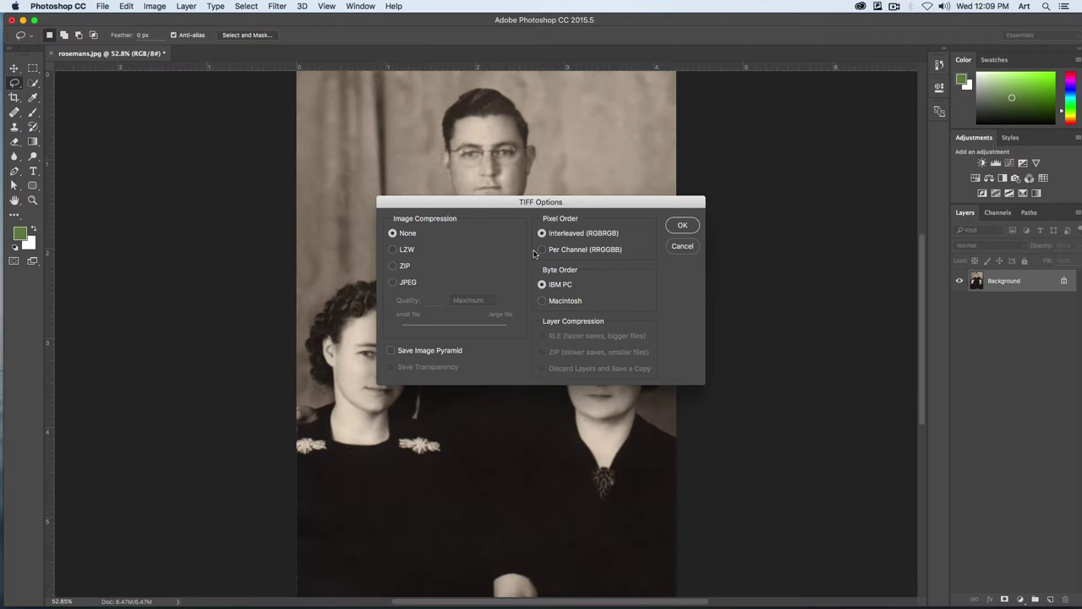
left_click(682, 226)
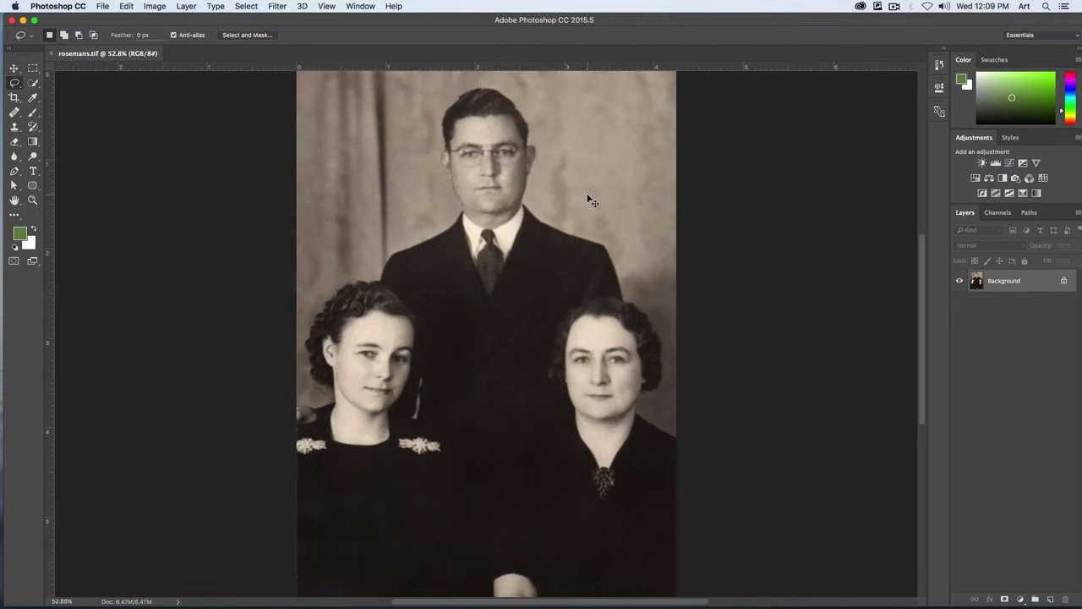
key("super+w")
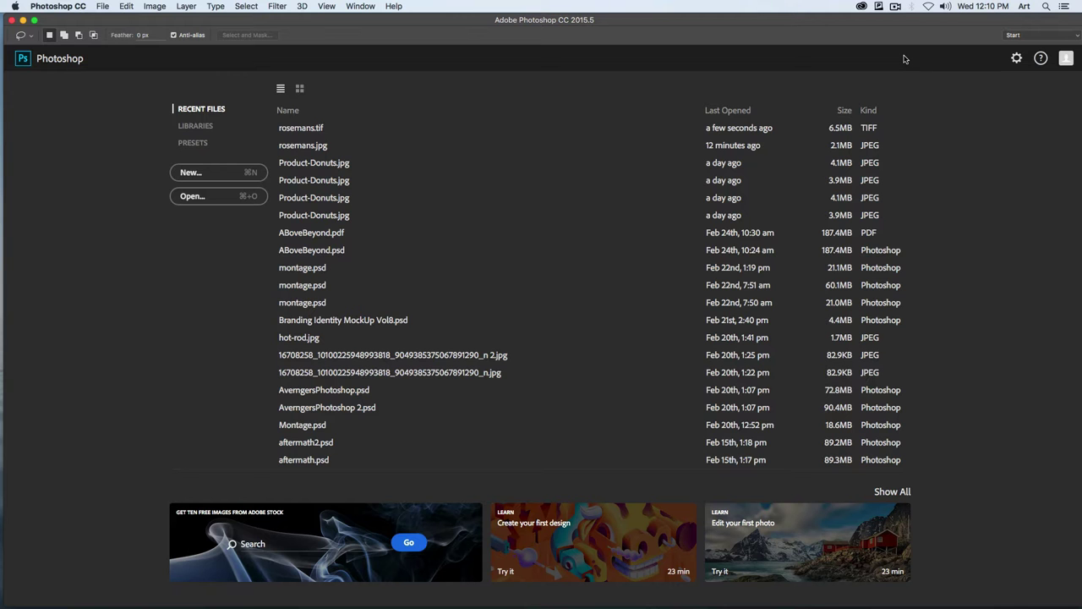
Preview buffalo.jpg from the Finder Menu folder and drag it onto Photoshop to open it
left_click(23, 20)
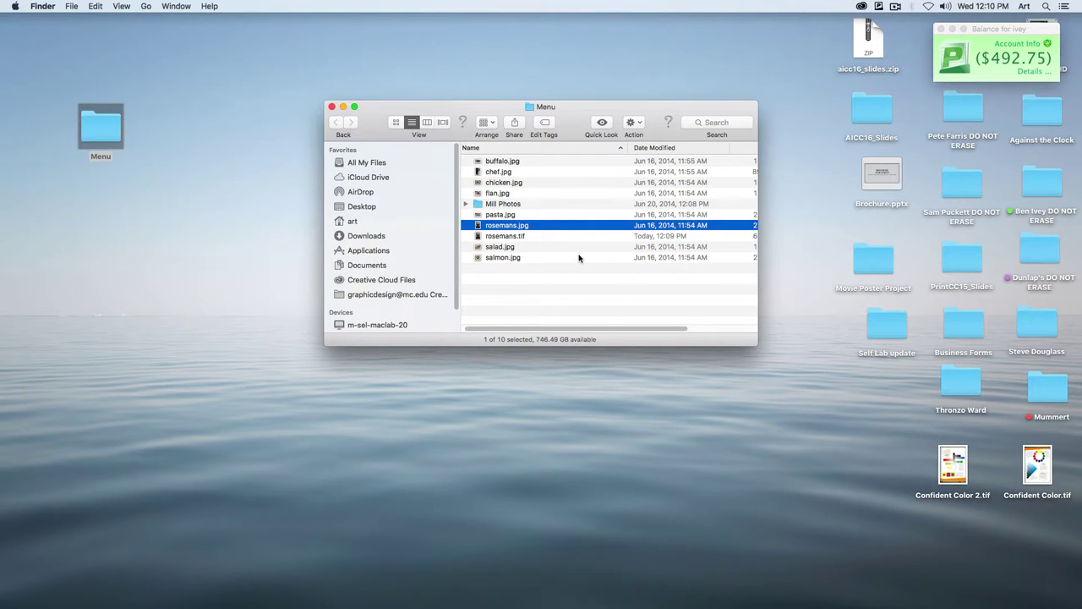
left_click(509, 162)
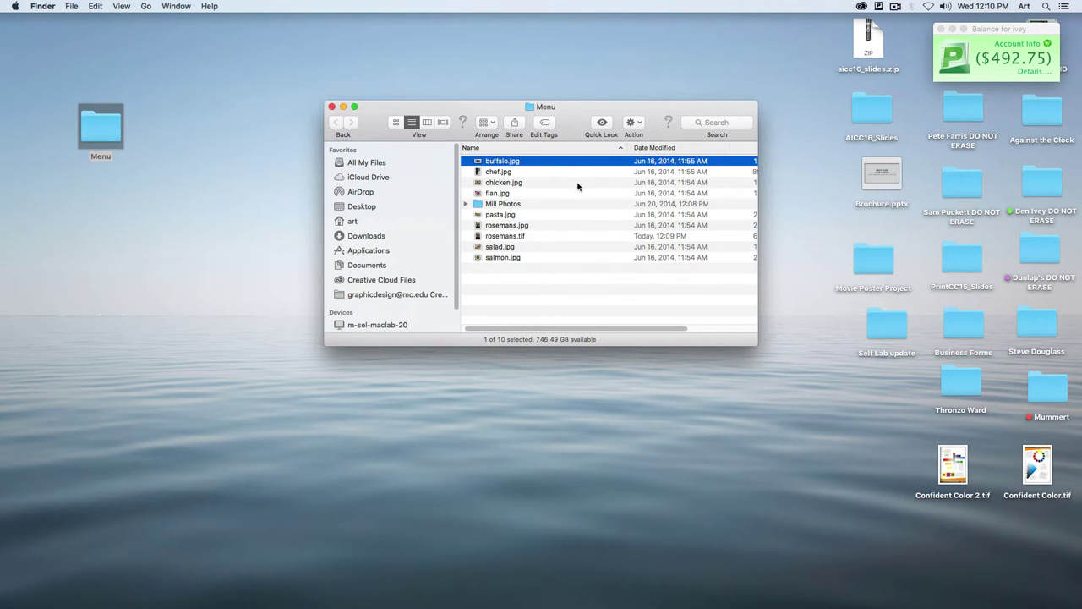
key("space")
key("space")
left_click_drag(507, 162, 348, 589)
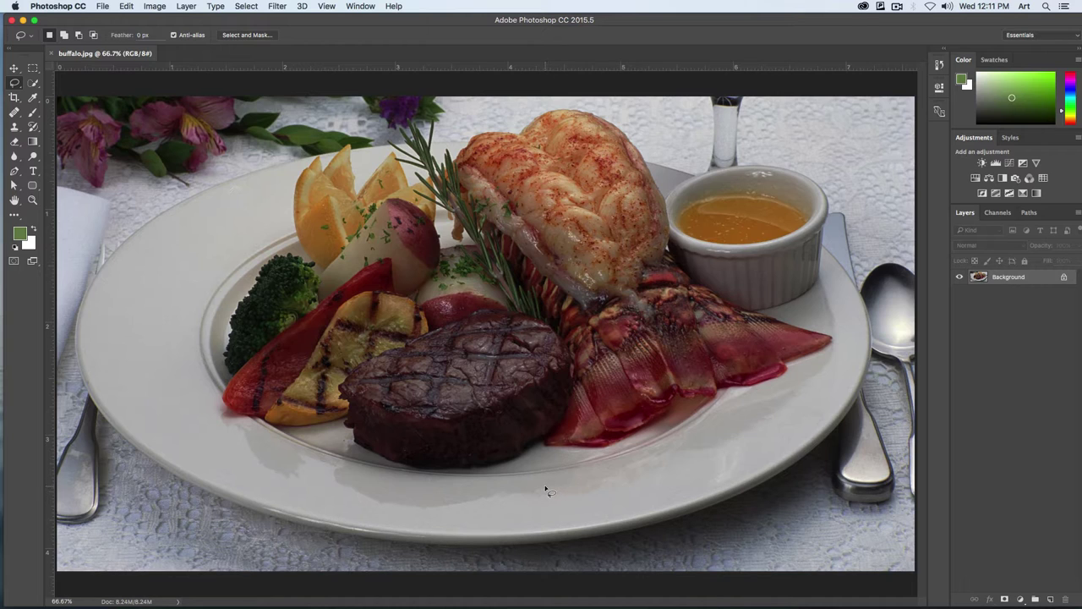
Apply Brightness/Contrast to buffalo.jpg with Brightness 35 and Contrast 10
left_click(158, 6)
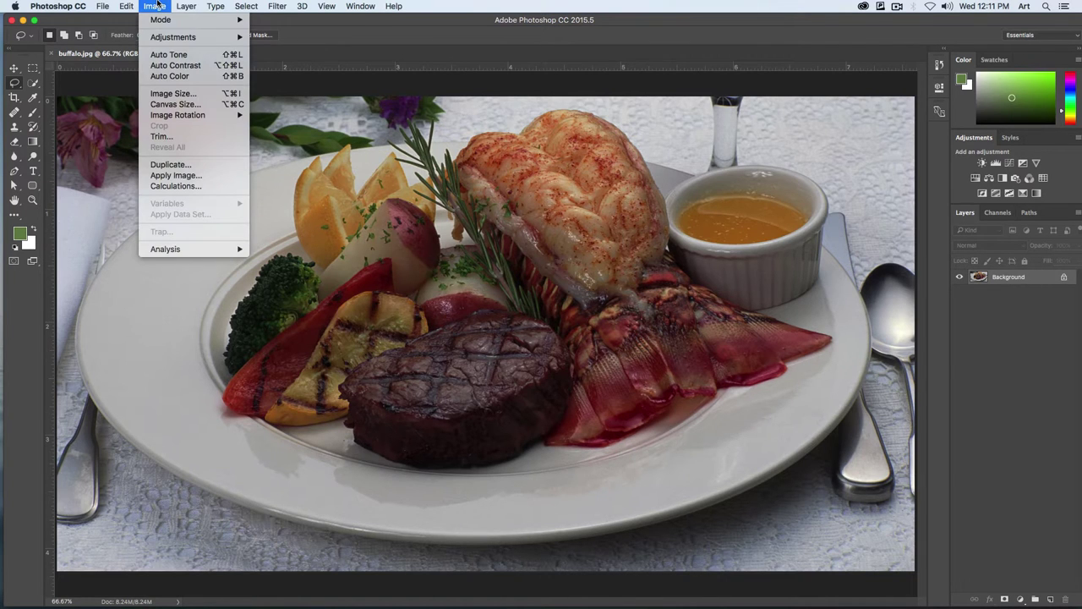
mouse_move(158, 36)
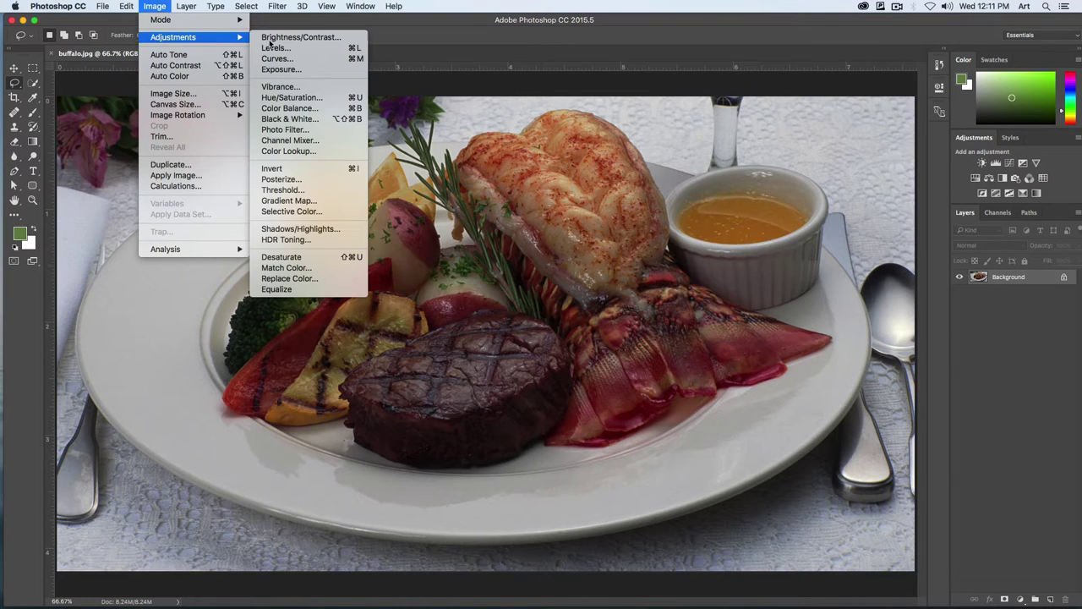
left_click(316, 39)
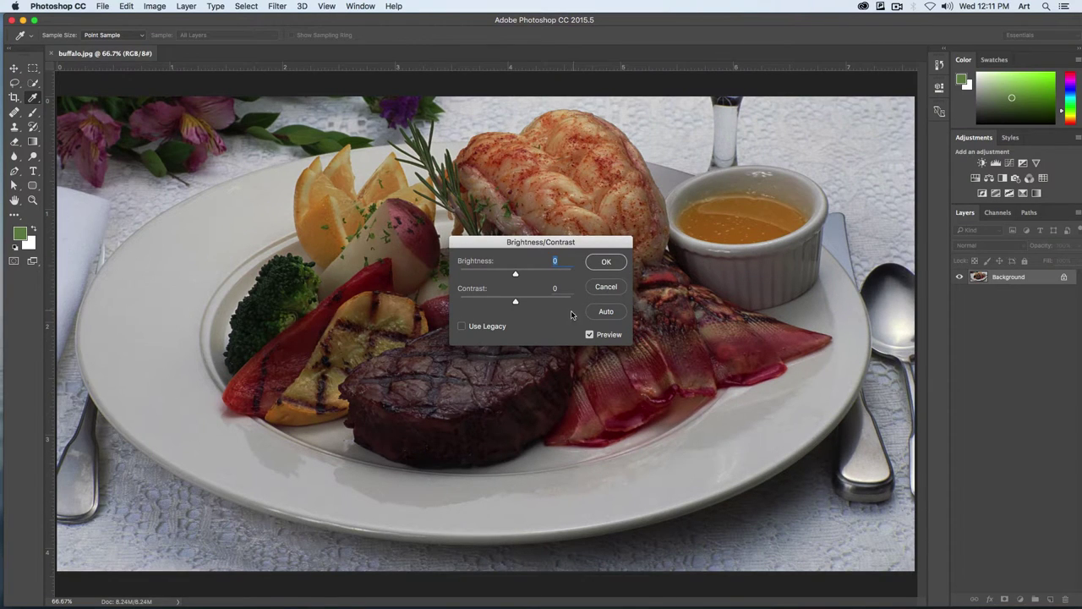
left_click_drag(514, 274, 527, 277)
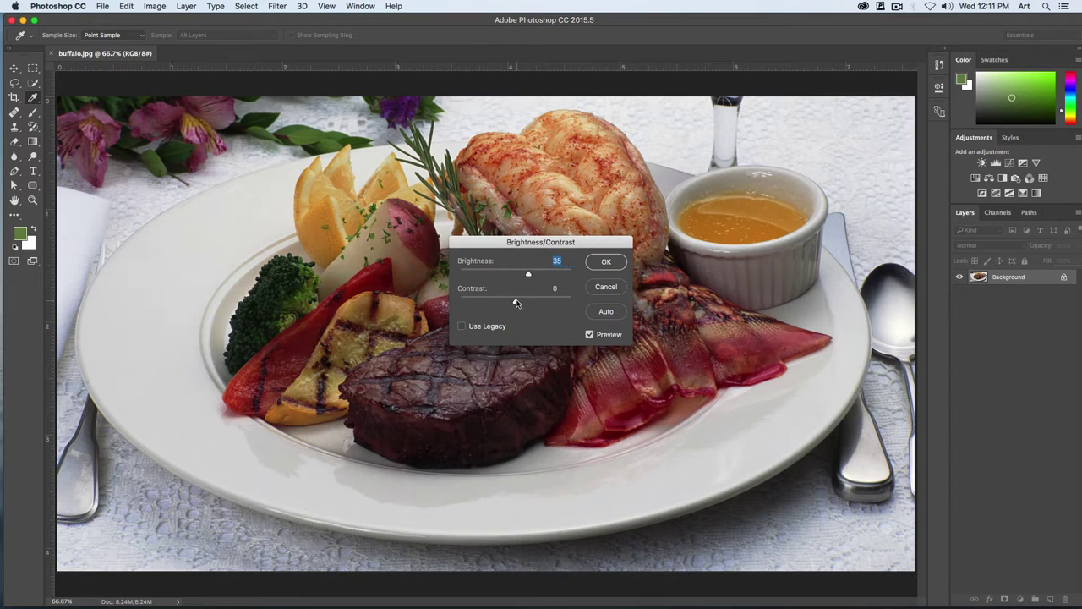
left_click_drag(516, 302, 523, 303)
left_click(606, 262)
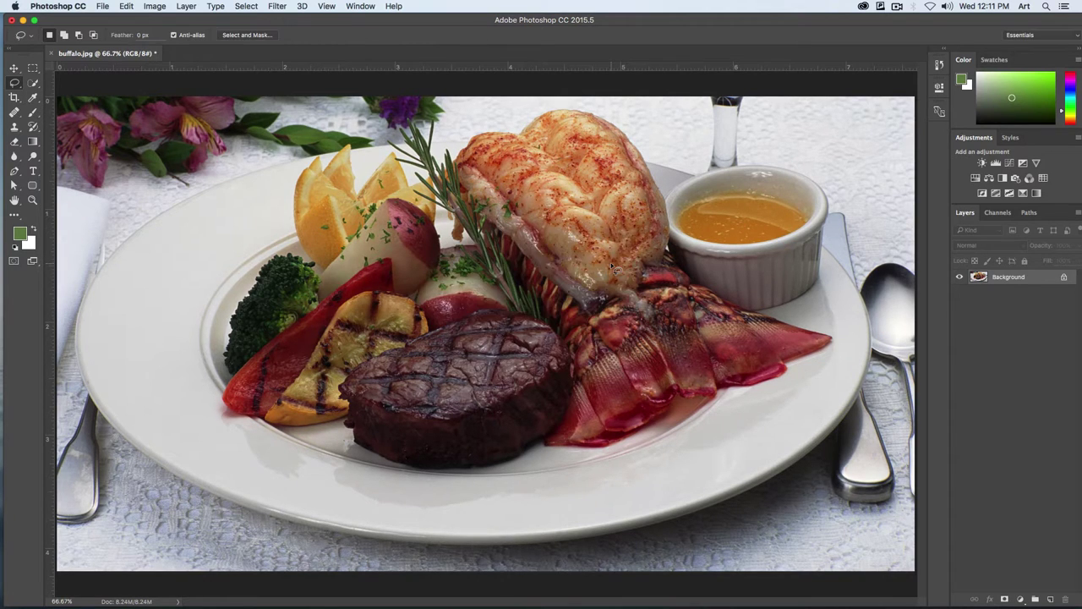
Save the plate photo as buffalo.tif with default TIFF options and close it
left_click(102, 6)
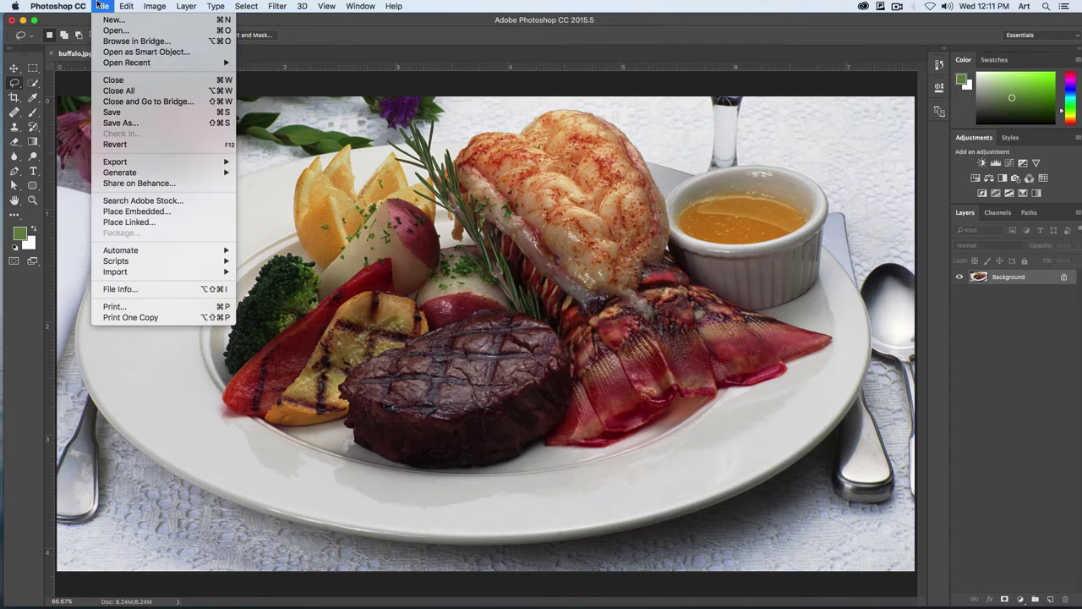
left_click(134, 123)
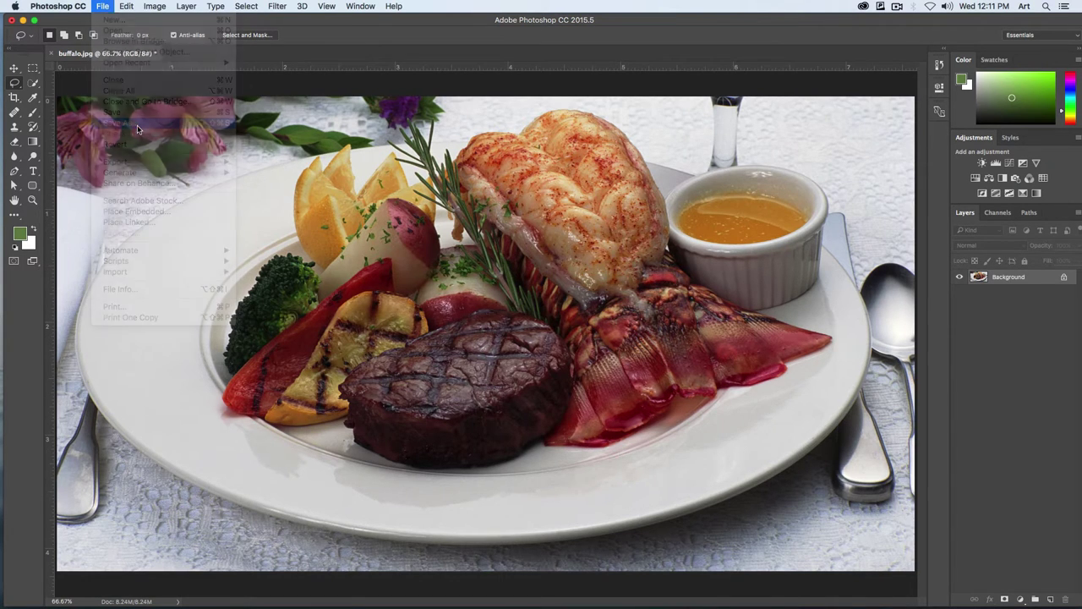
left_click(508, 476)
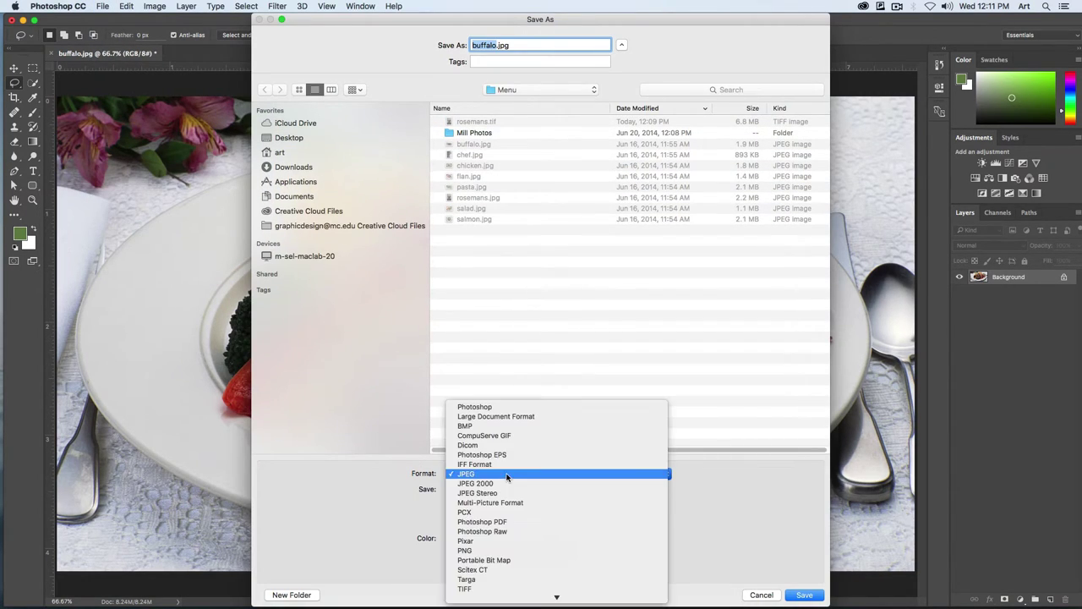
left_click(527, 589)
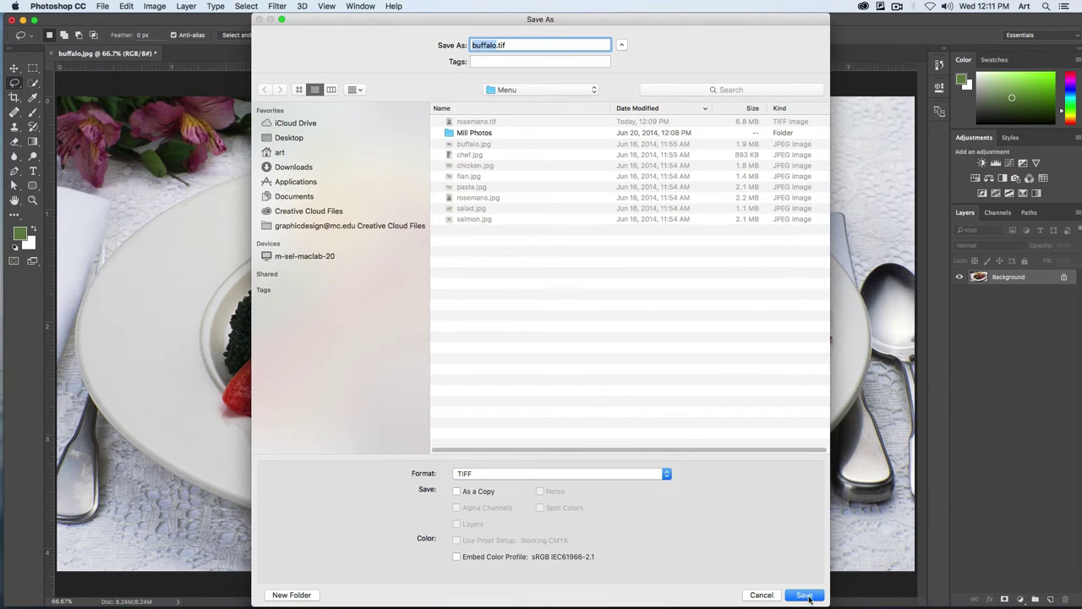
left_click(806, 596)
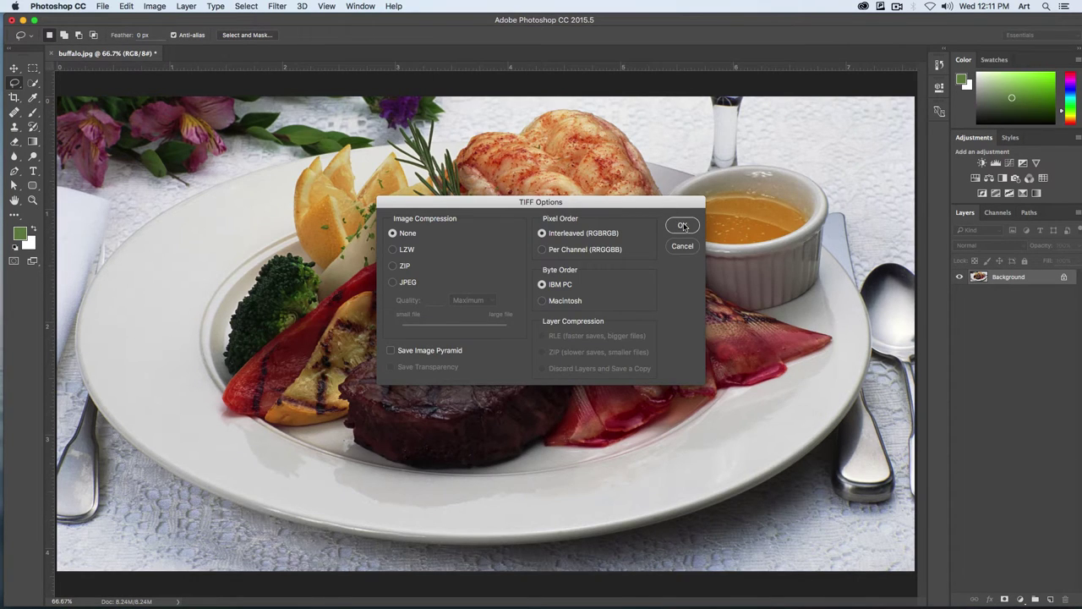
left_click(682, 226)
key("super+w")
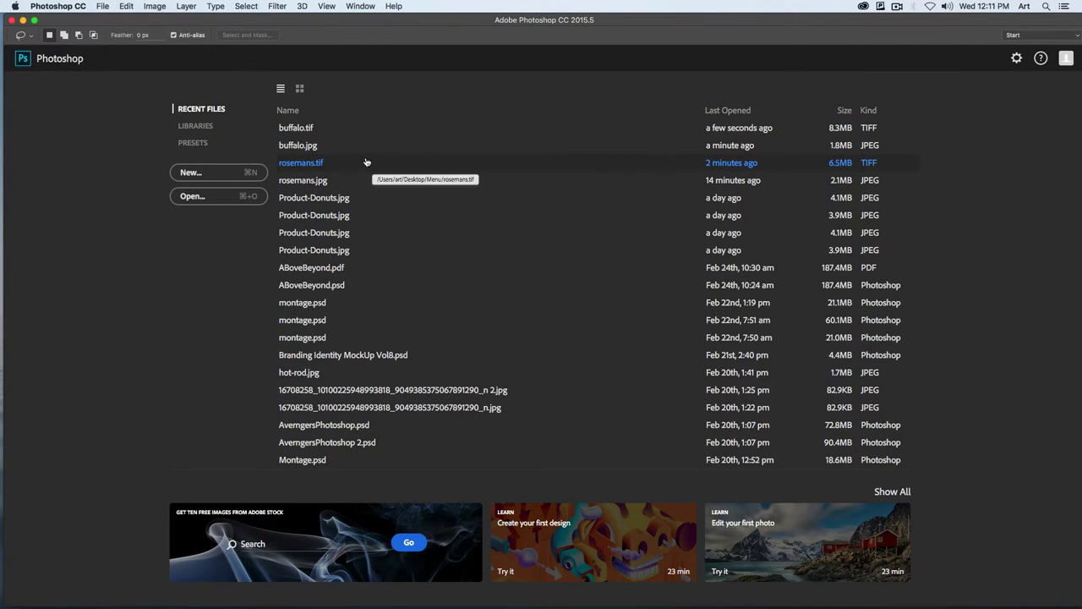
Bring the Finder Menu folder window forward and preview chef.jpg
key("F11")
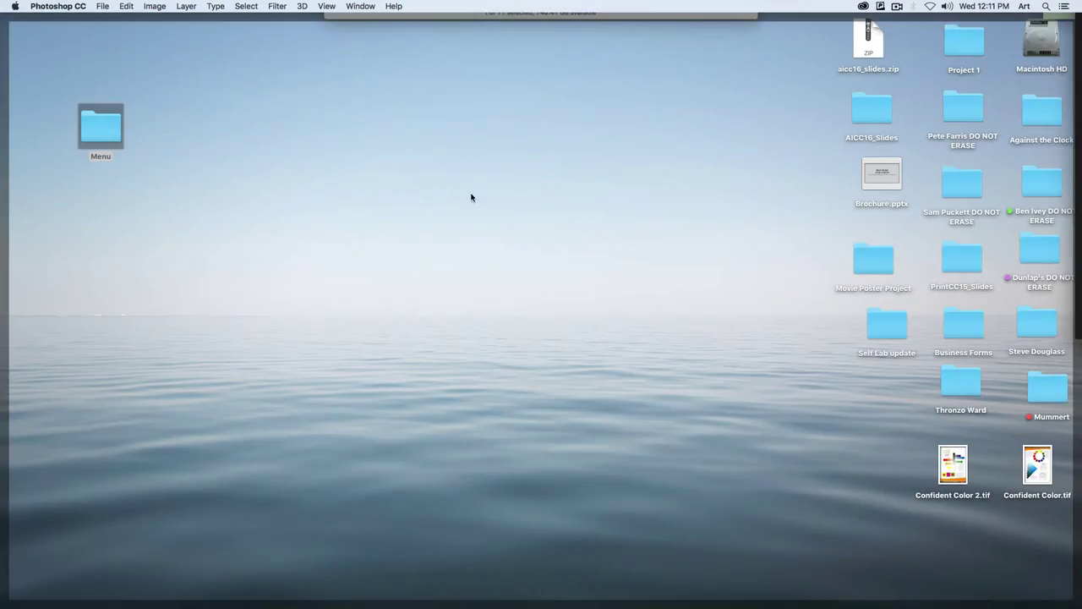
key("F11")
key("ctrl+Up")
left_click(735, 203)
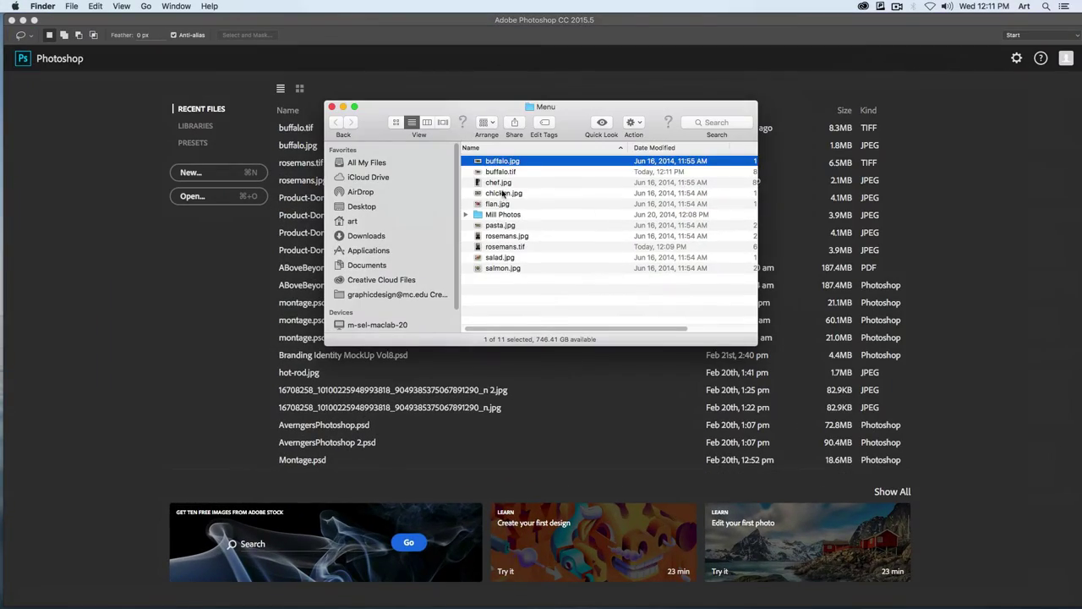
left_click(508, 184)
key("space")
key("space")
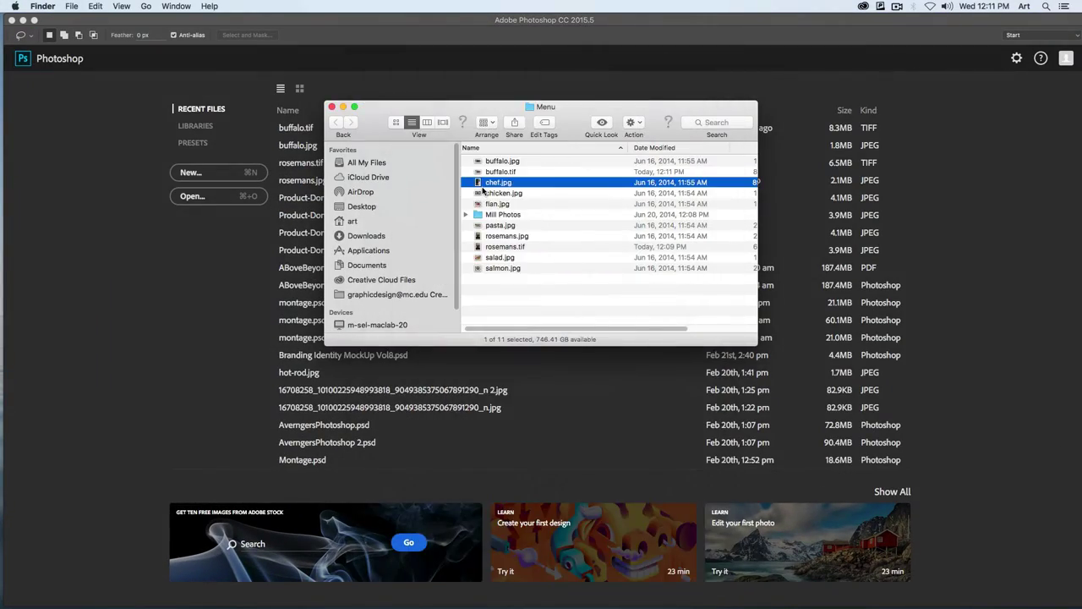
Drag chef.jpg from Finder onto the Photoshop Dock icon to open it
left_click_drag(511, 187, 370, 582)
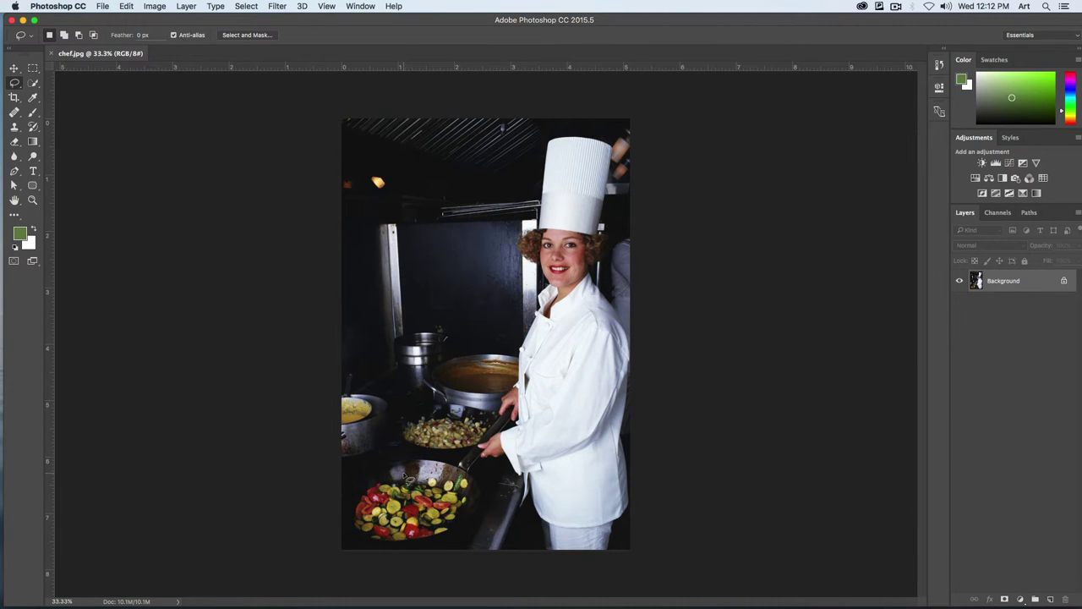
left_click(362, 6)
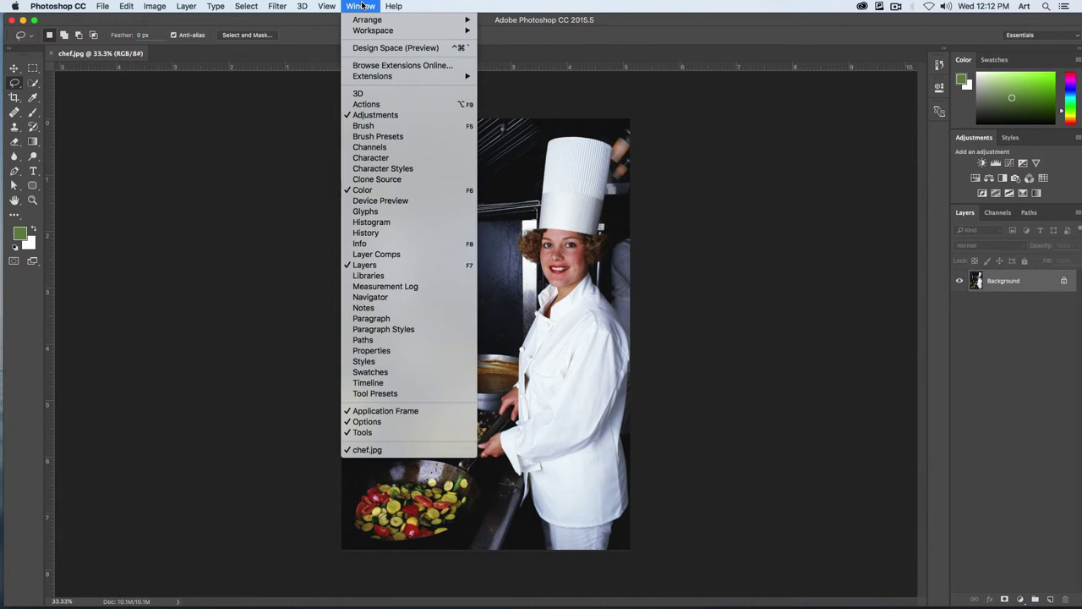
left_click(408, 221)
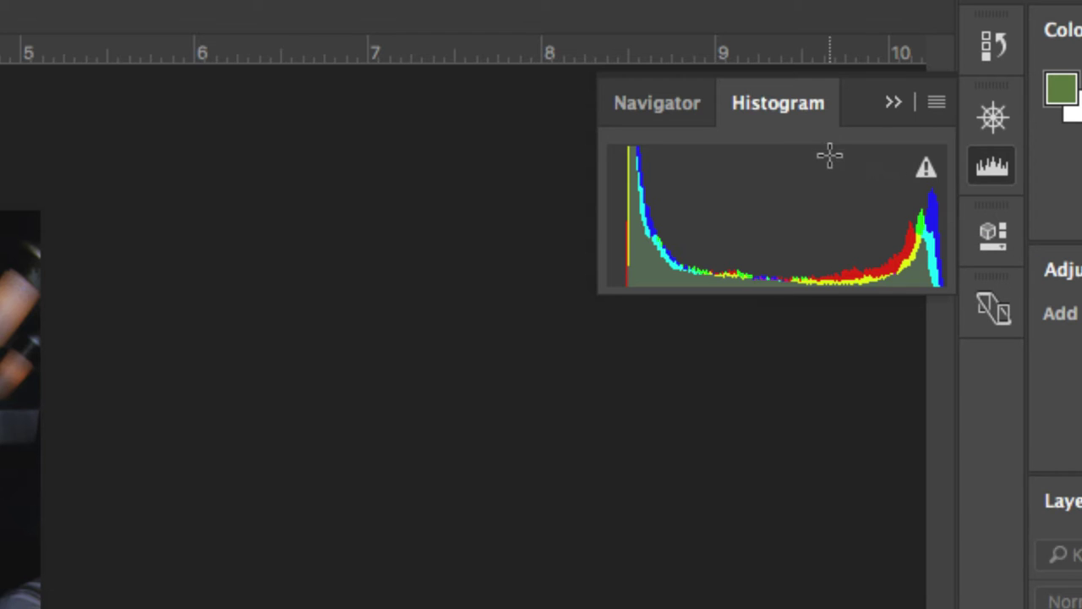
left_click(784, 103)
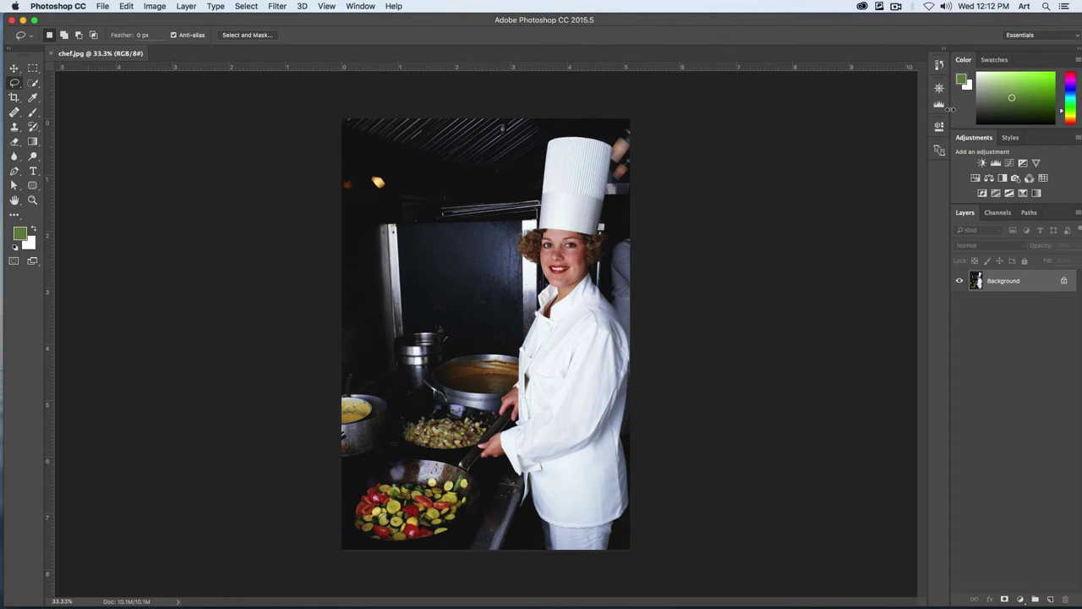
left_click(251, 4)
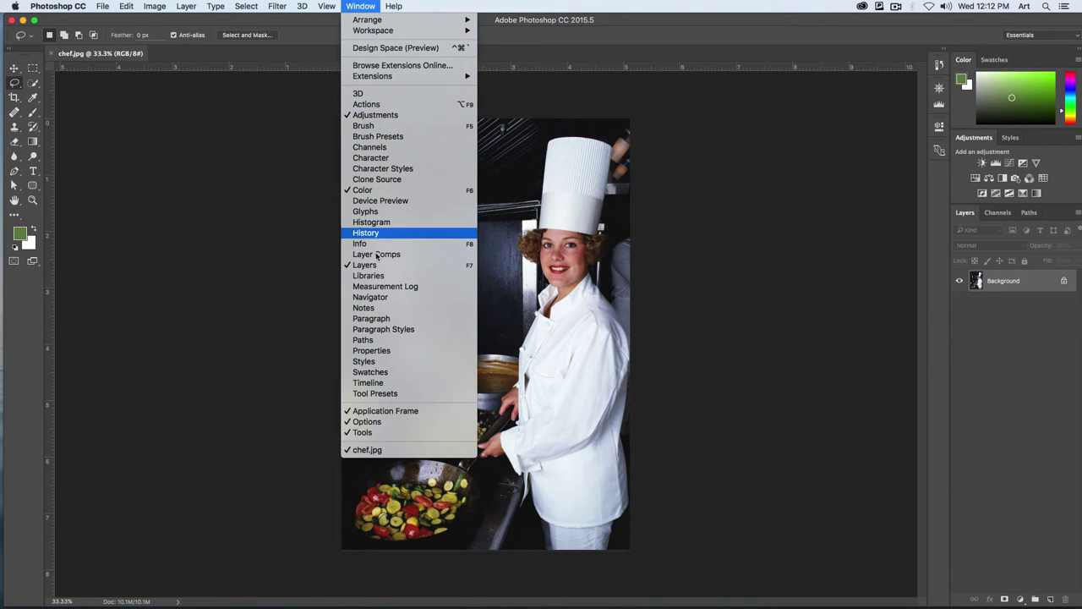
left_click(371, 221)
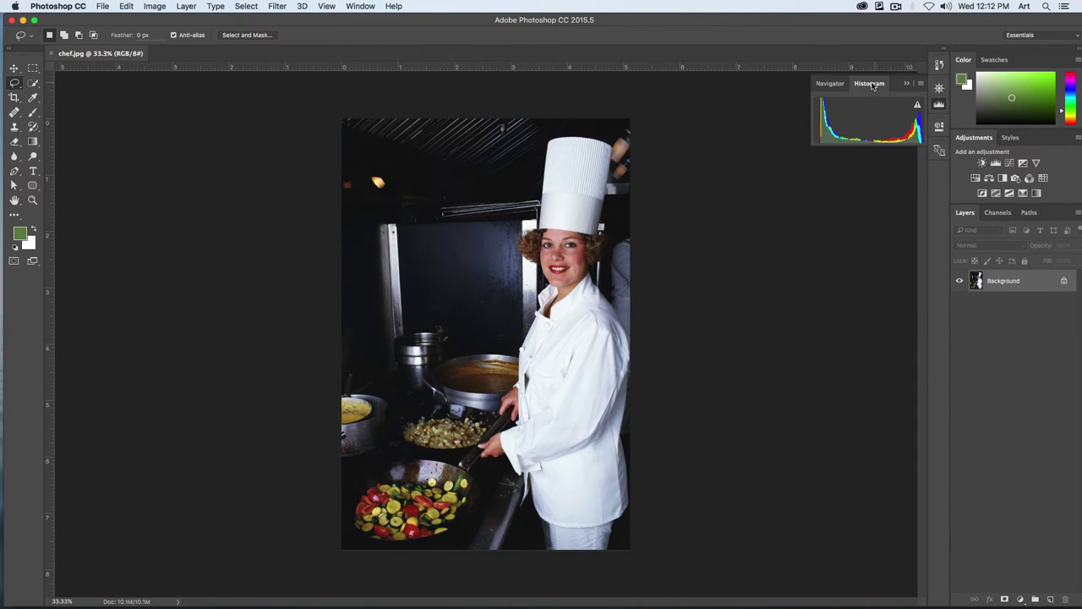
left_click_drag(831, 85, 712, 162)
left_click(802, 162)
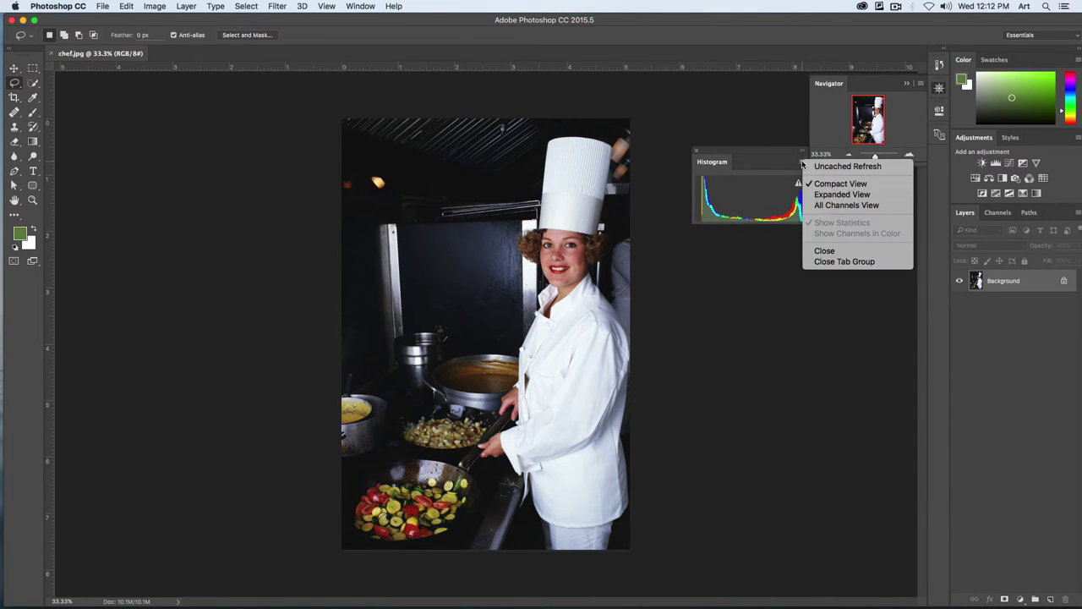
left_click(880, 184)
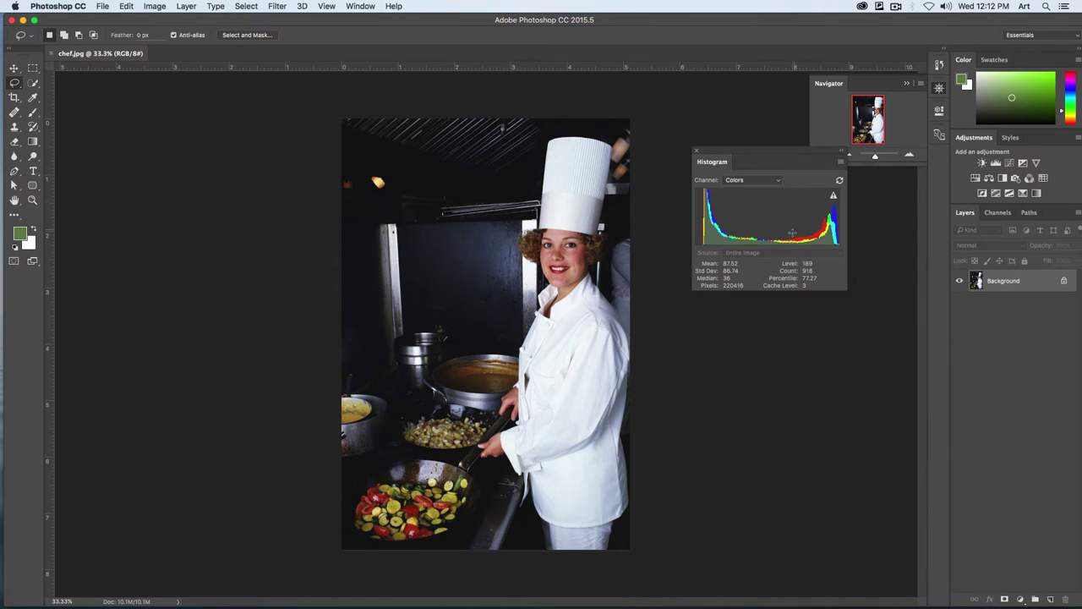
left_click(770, 179)
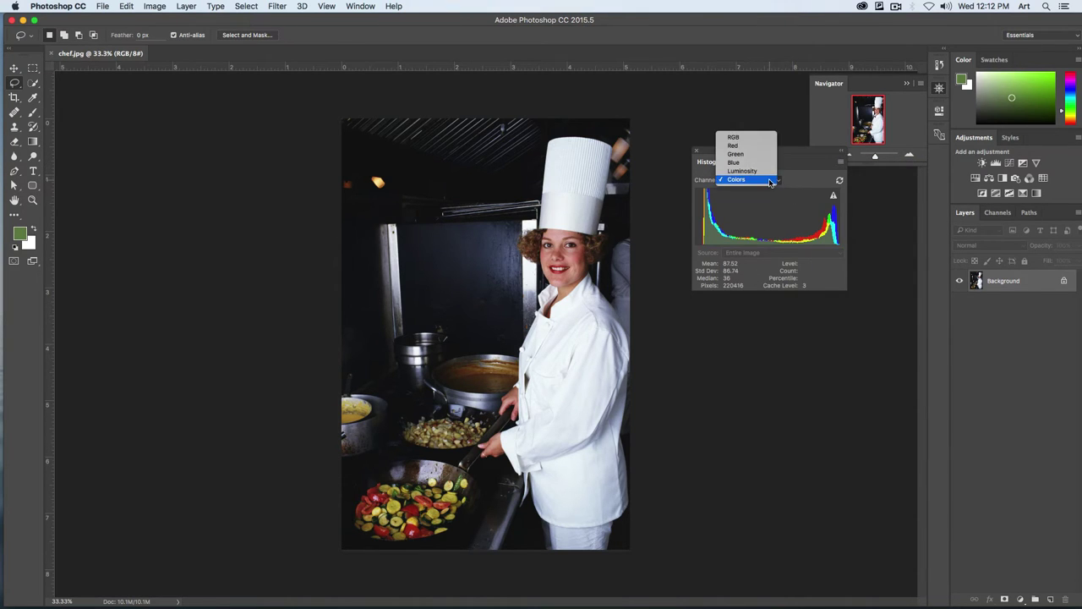
left_click(762, 137)
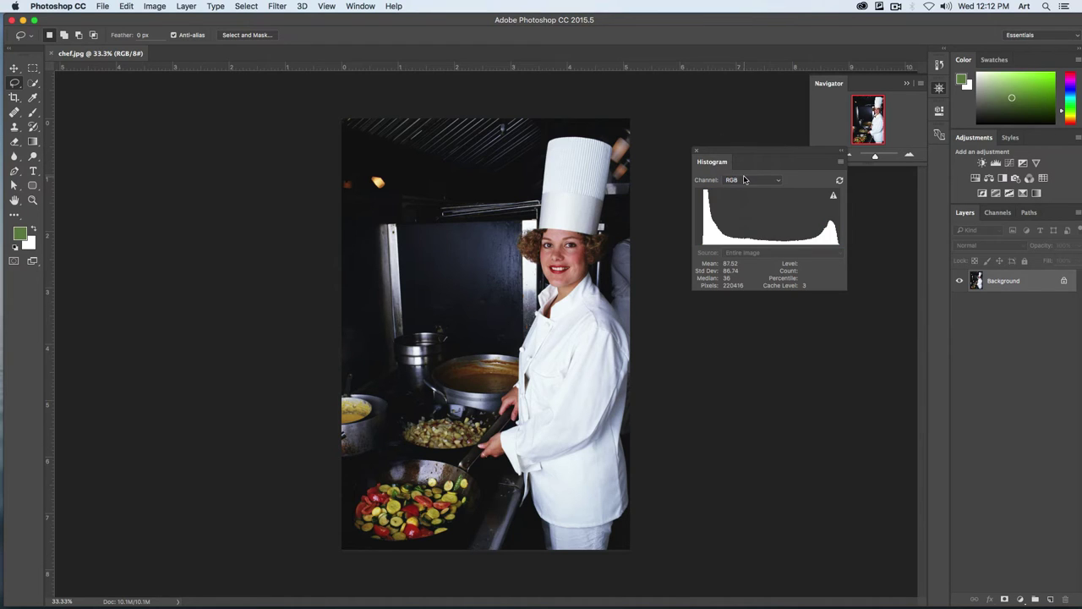
left_click(746, 179)
left_click(745, 194)
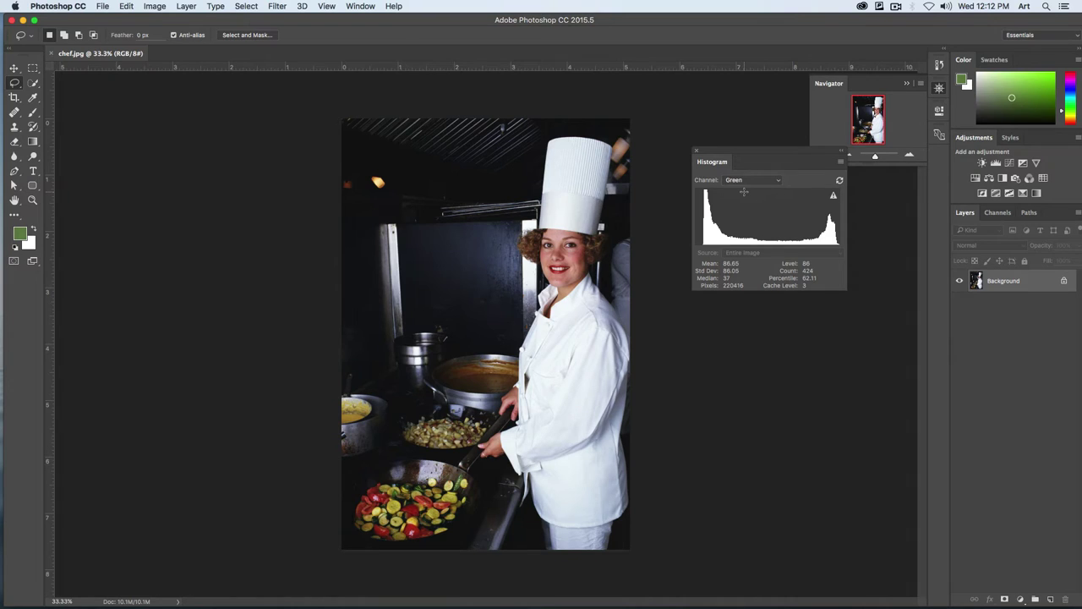
left_click(833, 198)
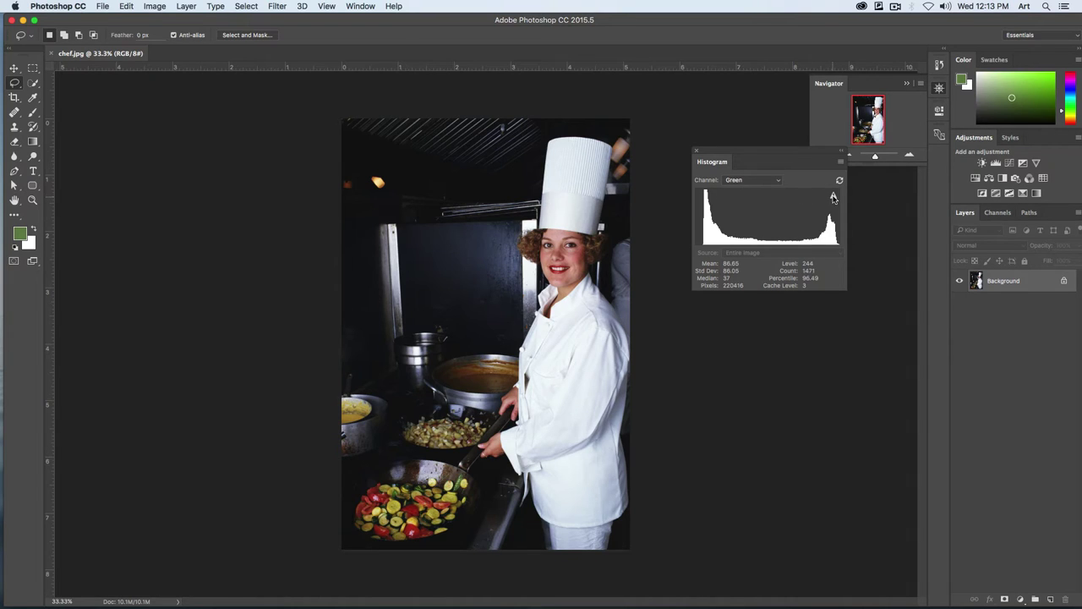
left_click(742, 181)
left_click(740, 163)
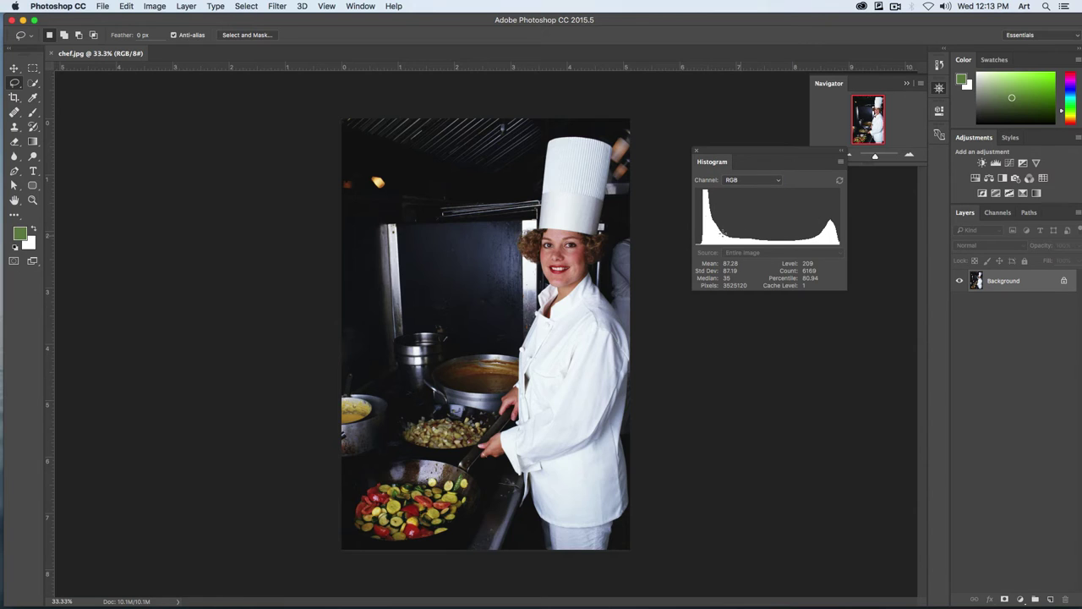
left_click(697, 152)
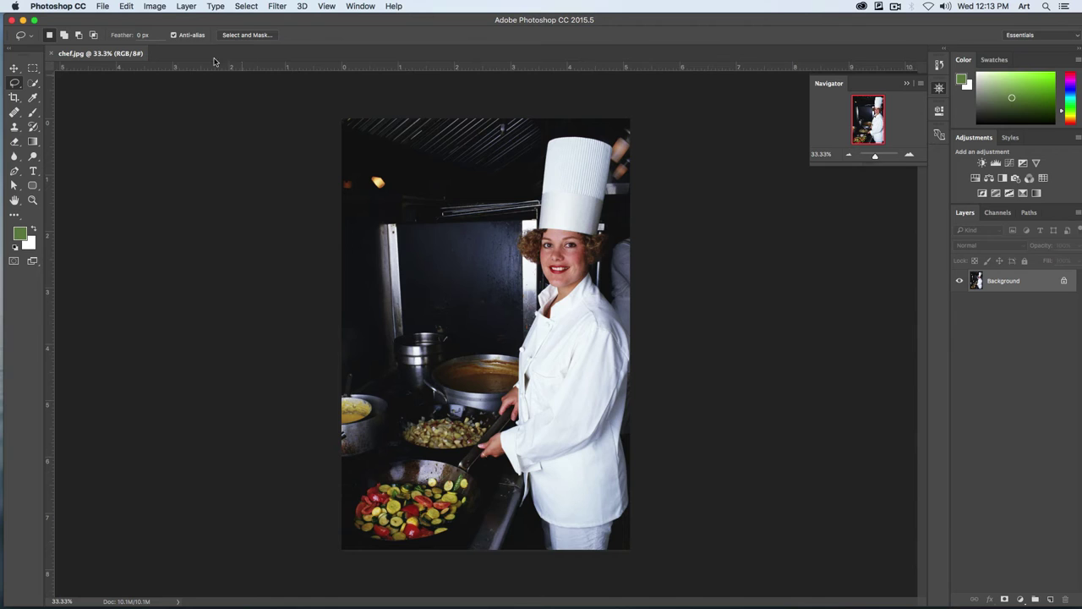
Apply Levels to the chef photo with black input 7 and midtone 1.50, then undo to compare
left_click(154, 7)
mouse_move(194, 37)
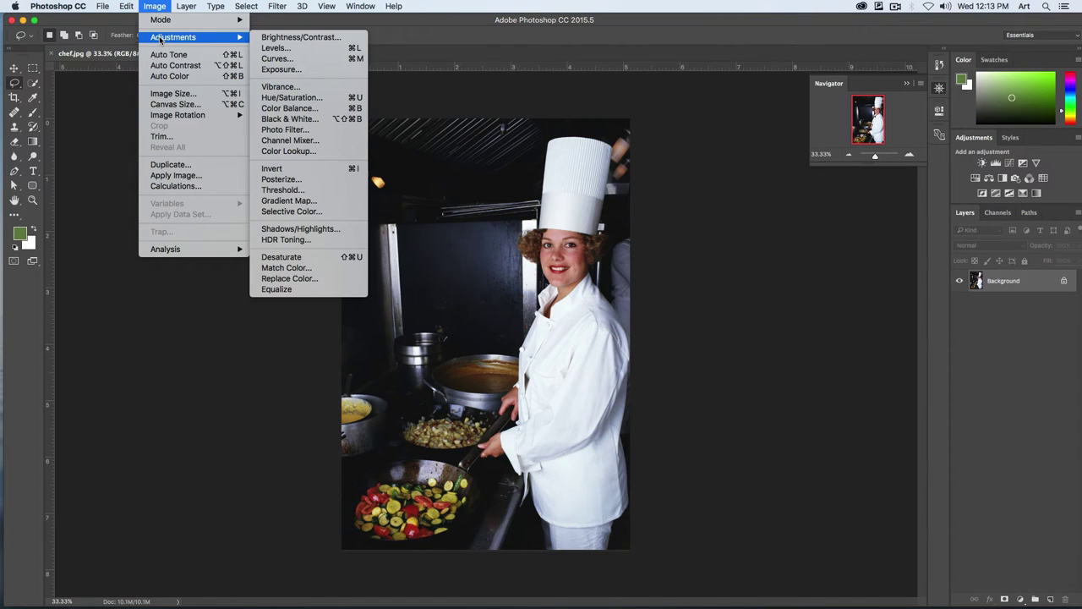
left_click(295, 48)
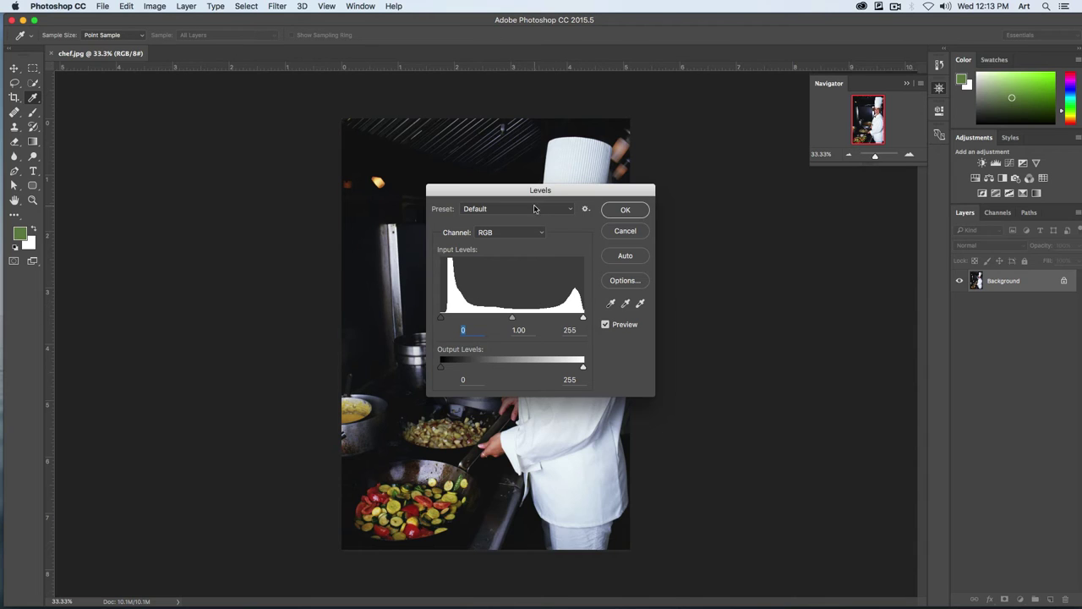
left_click_drag(501, 192, 713, 196)
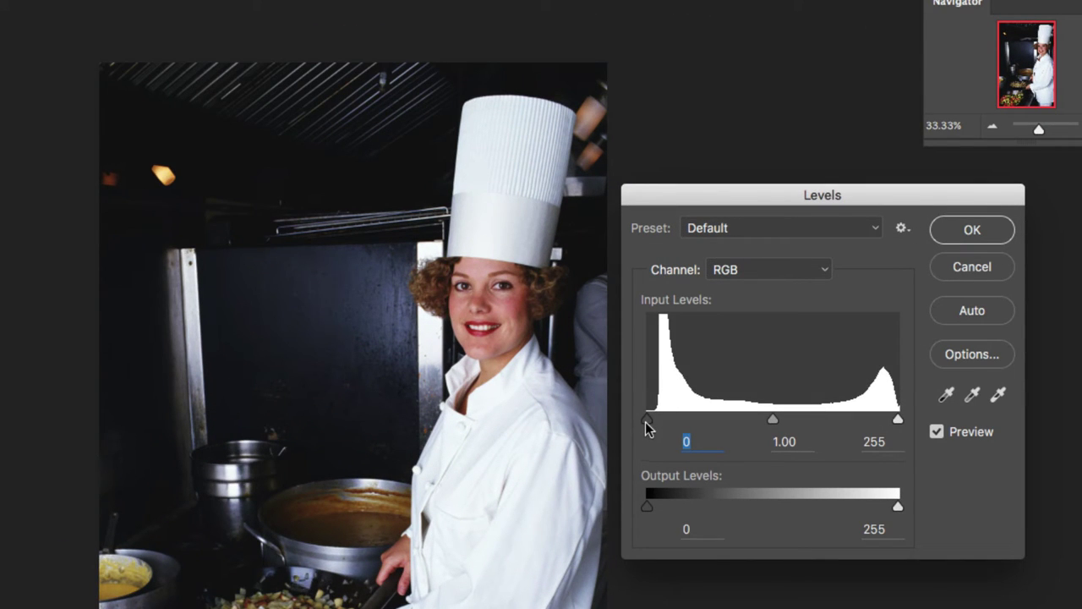
left_click_drag(646, 420, 652, 418)
left_click_drag(762, 418, 740, 417)
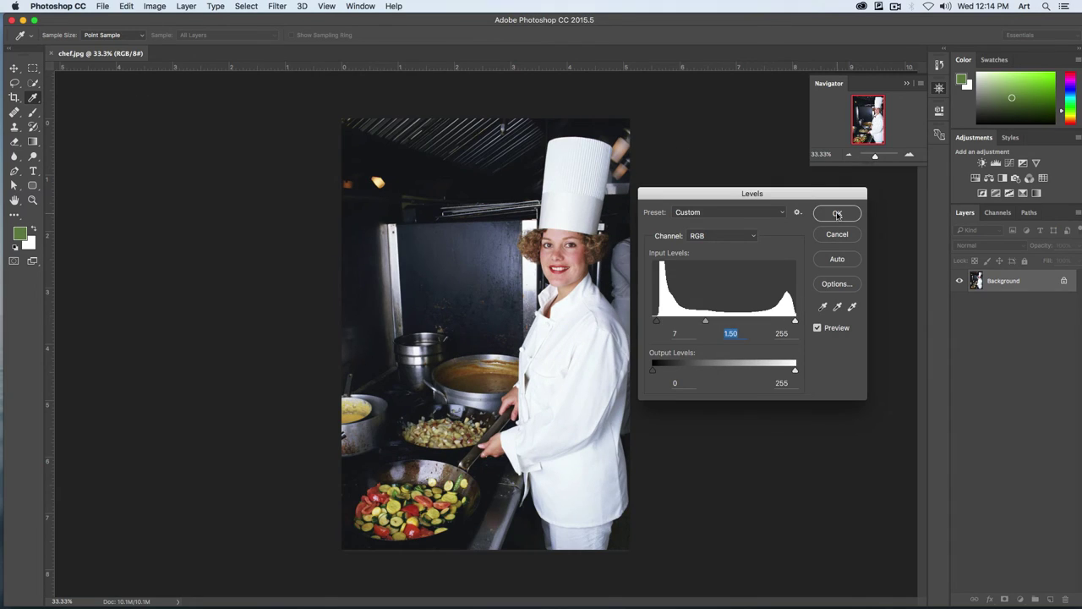
left_click(967, 240)
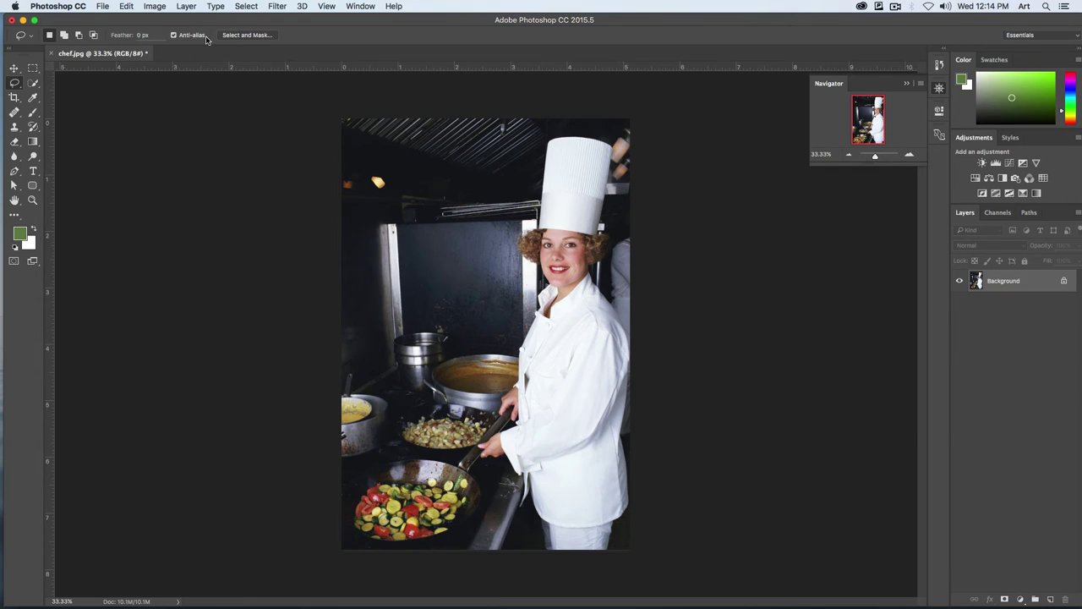
key("super+z")
key("super+z")
Save the chef photo as chef.tif with default TIFF options and close it
left_click(103, 6)
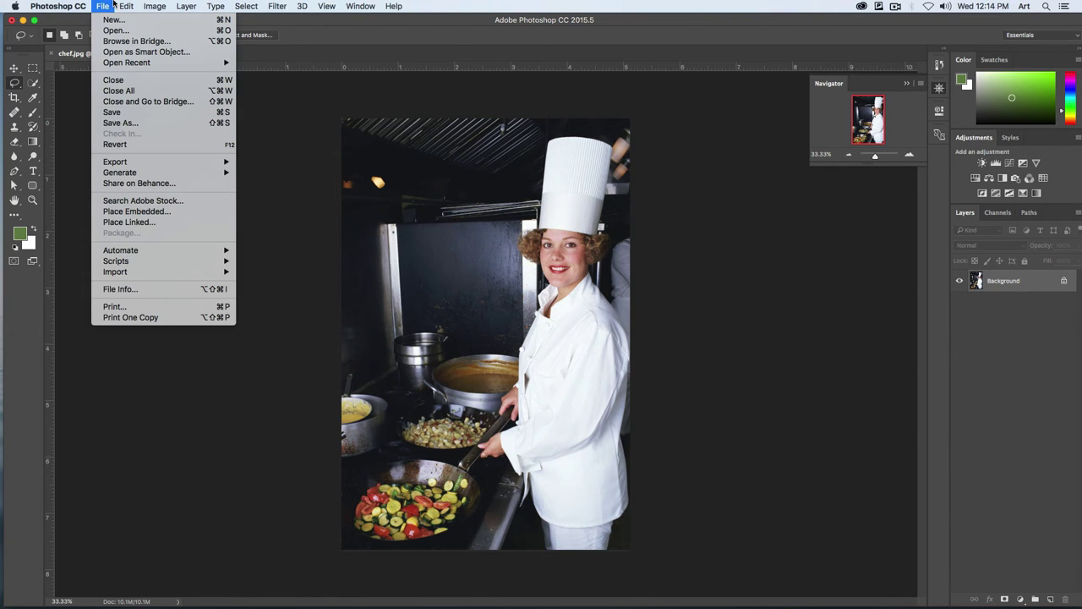
left_click(123, 124)
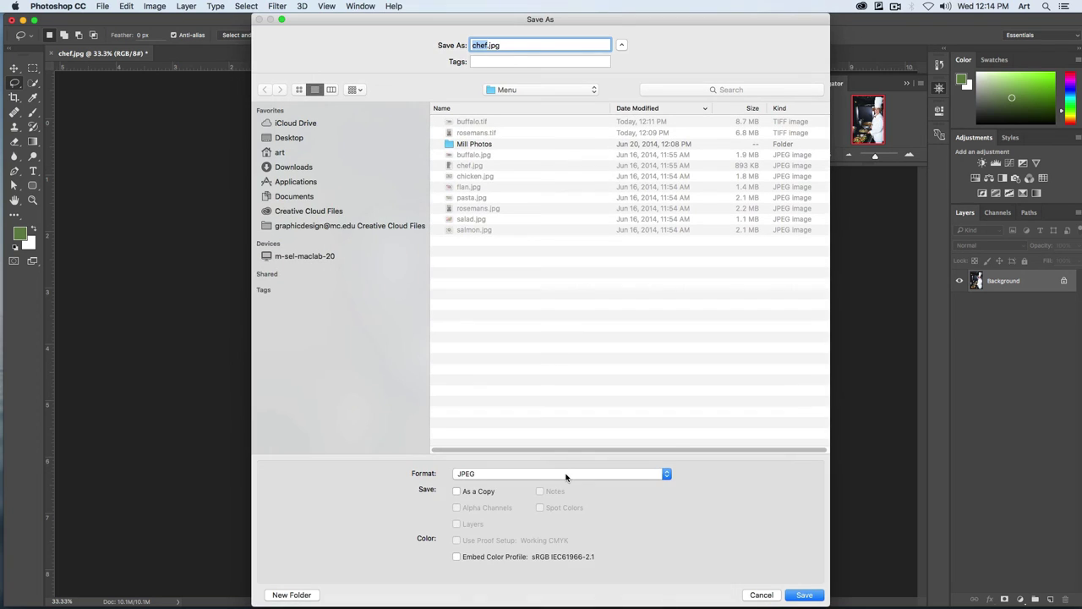
left_click(565, 478)
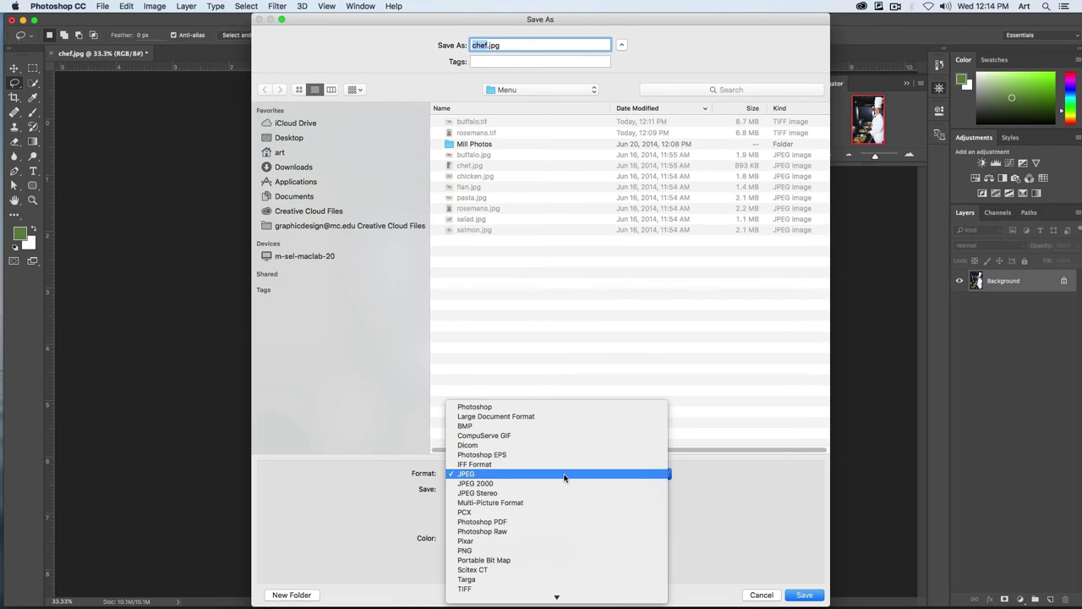
left_click(581, 541)
key("Return")
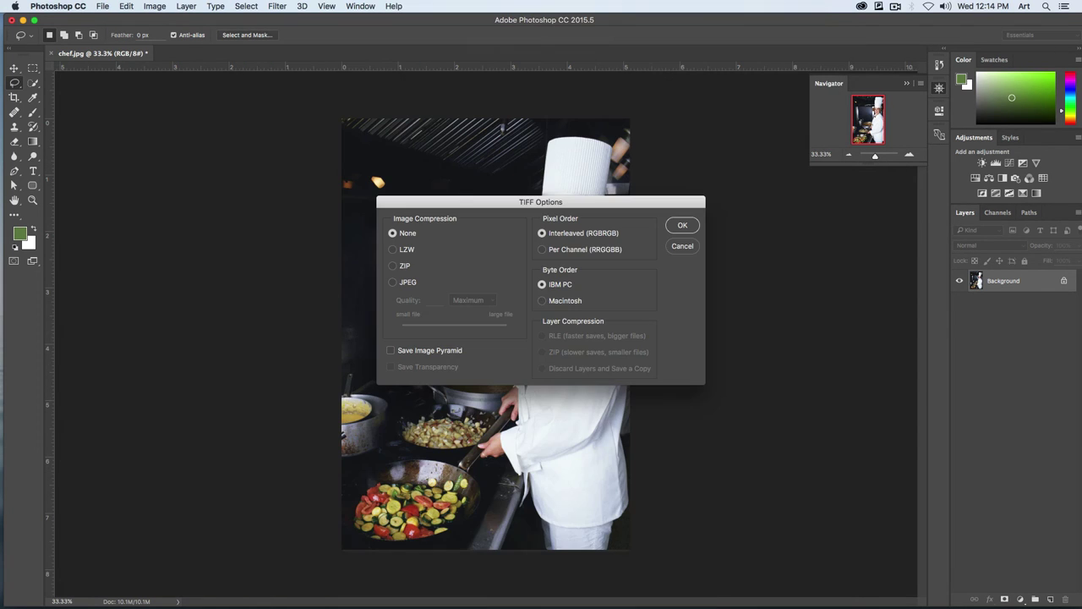
key("Return")
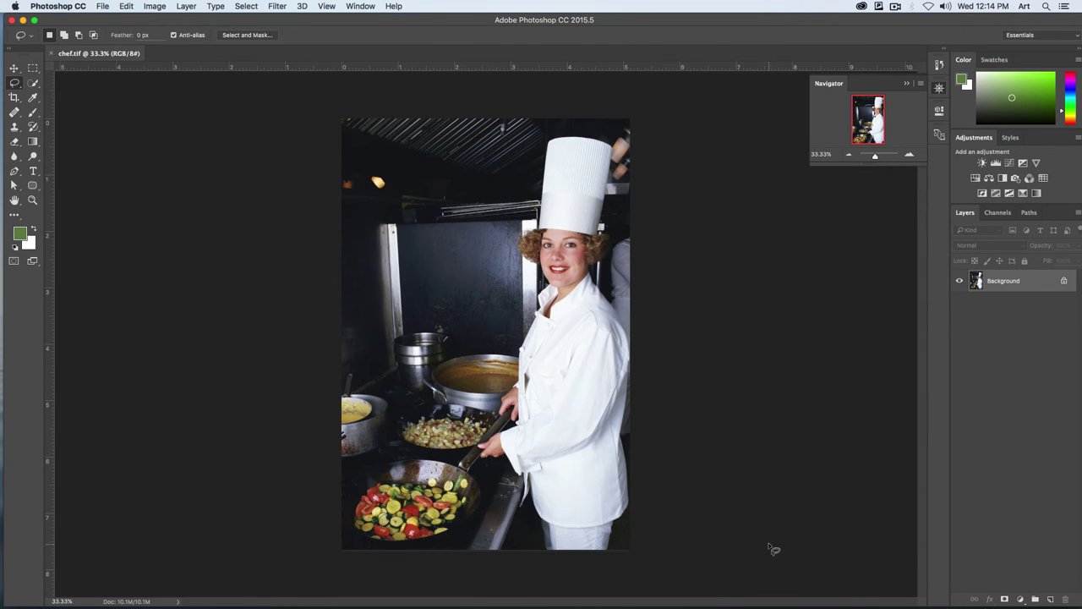
key("super+w")
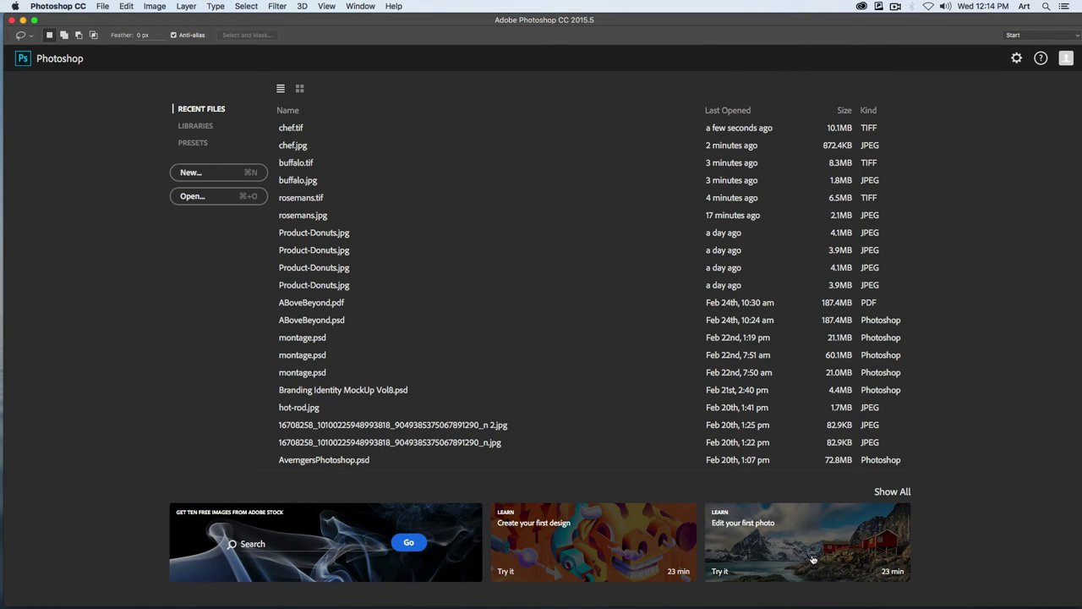
Open chicken.jpg from the Finder Menu folder in Photoshop
left_click(23, 20)
left_click(502, 212)
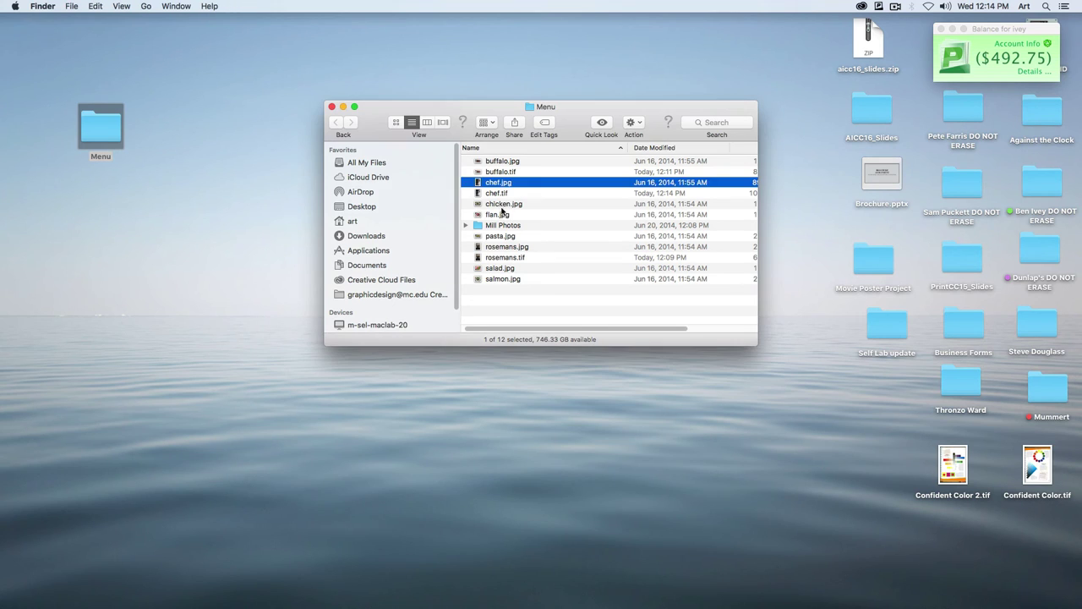
left_click_drag(501, 208, 348, 587)
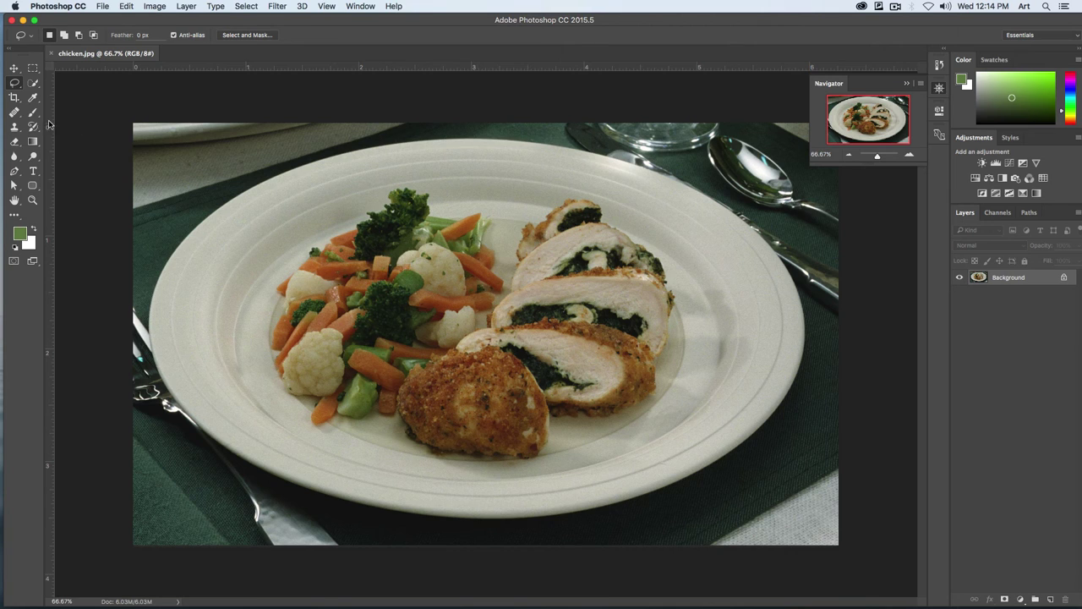
Apply Exposure to the chicken photo: knife as white point, Gamma 1.25, Offset -0.0061
left_click(126, 6)
mouse_move(148, 6)
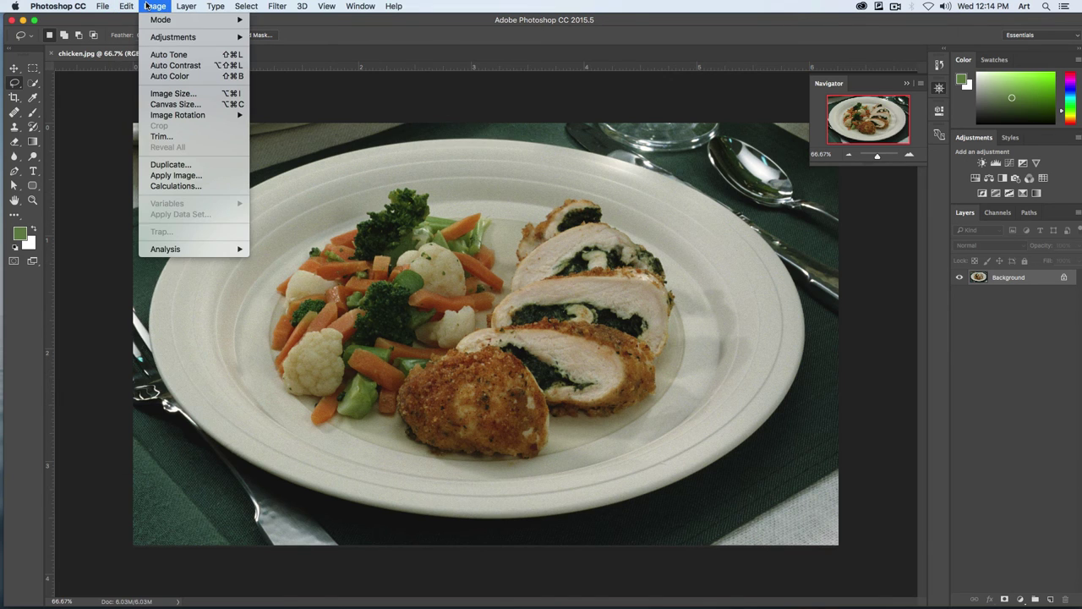
mouse_move(158, 38)
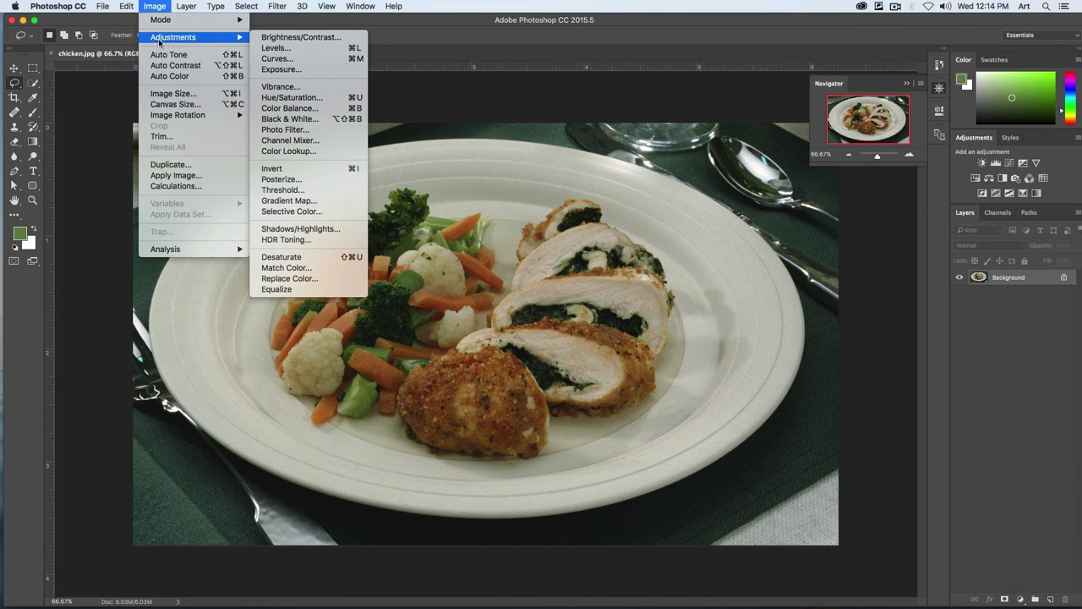
left_click(336, 71)
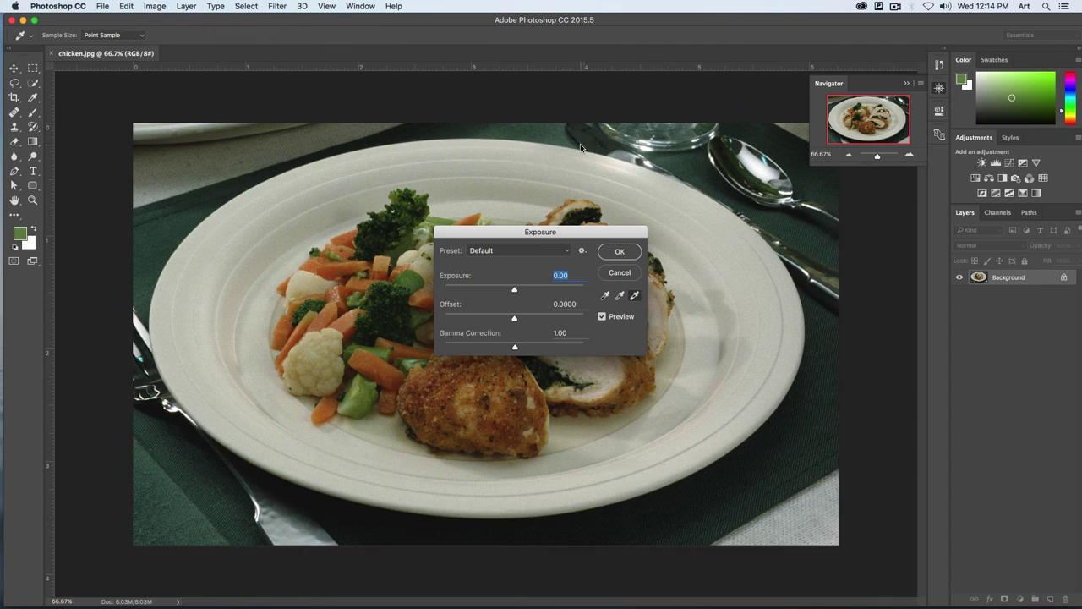
left_click_drag(492, 229, 700, 221)
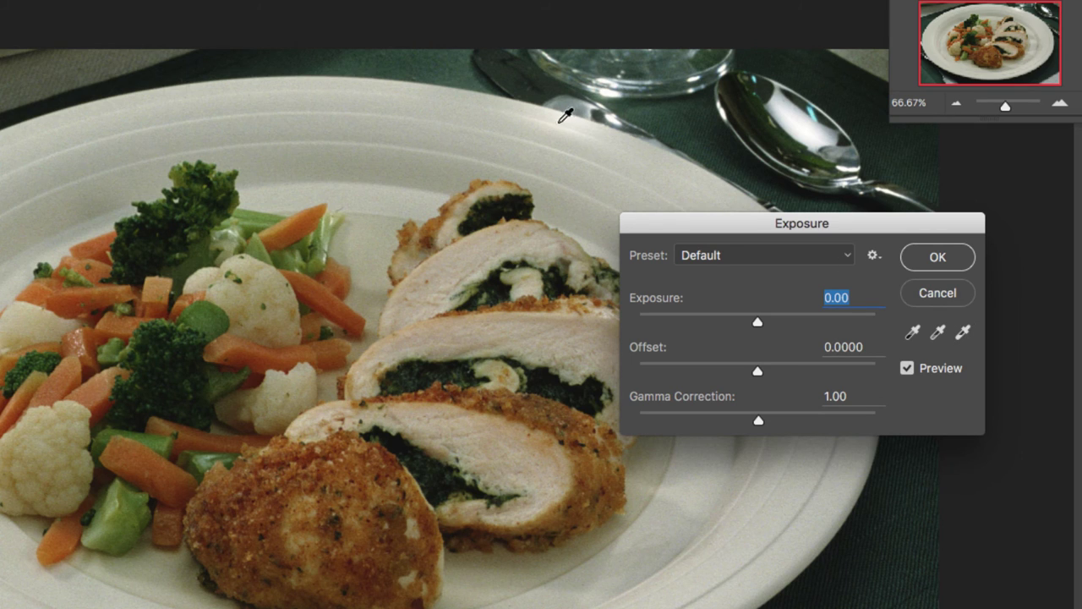
left_click(563, 121)
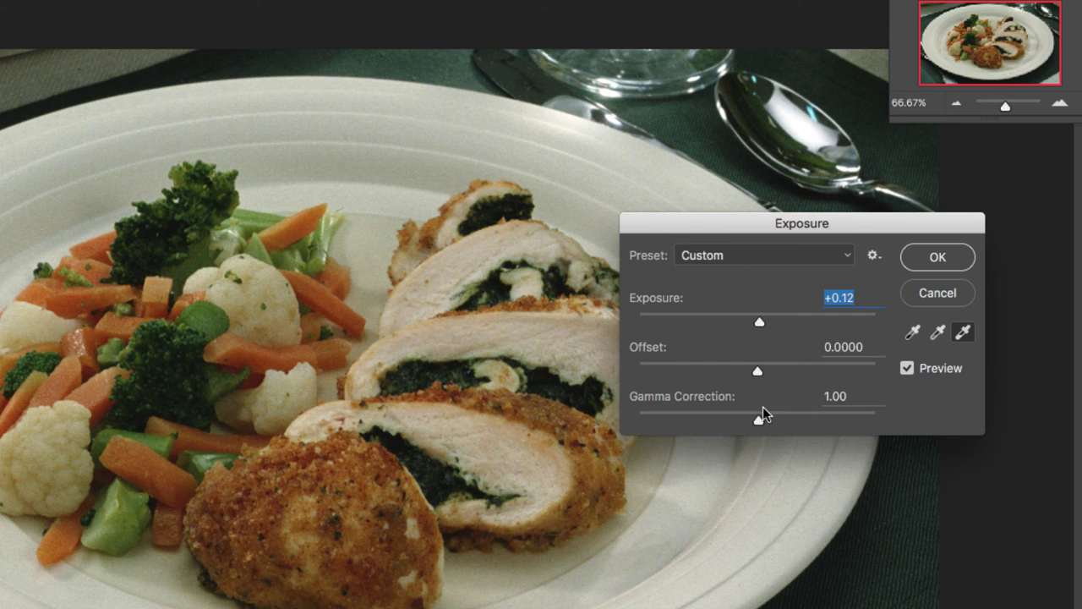
mouse_move(757, 418)
left_mouse_down()
mouse_move(727, 419)
mouse_move(737, 418)
left_mouse_up()
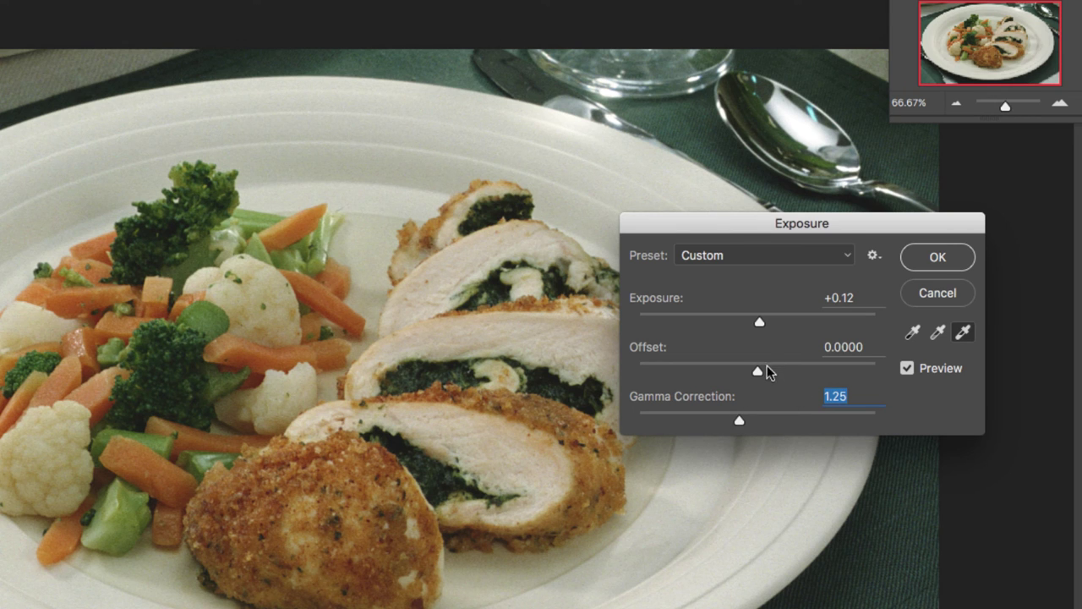
mouse_move(758, 370)
left_mouse_down()
mouse_move(729, 374)
mouse_move(769, 372)
mouse_move(755, 372)
left_mouse_up()
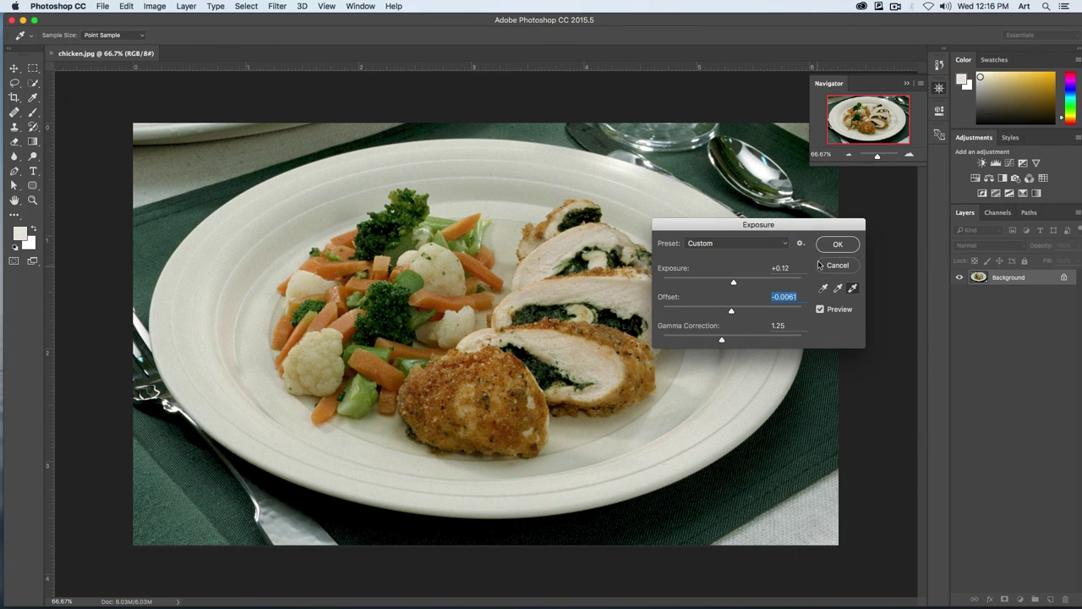
left_click(834, 246)
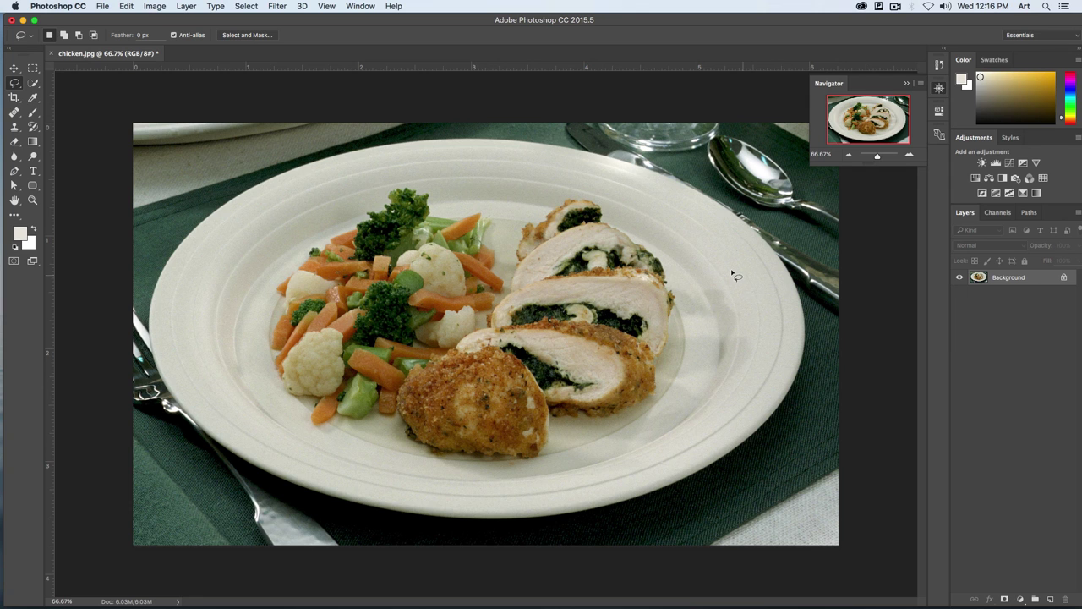
Save the corrected photo as chicken.tif in TIFF format
left_click(108, 5)
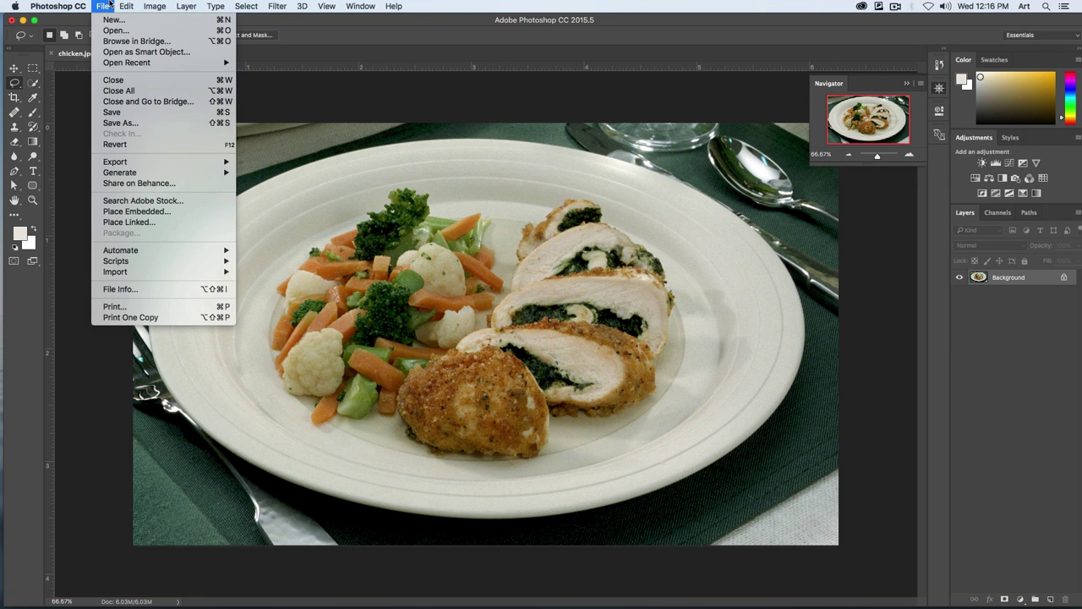
left_click(120, 123)
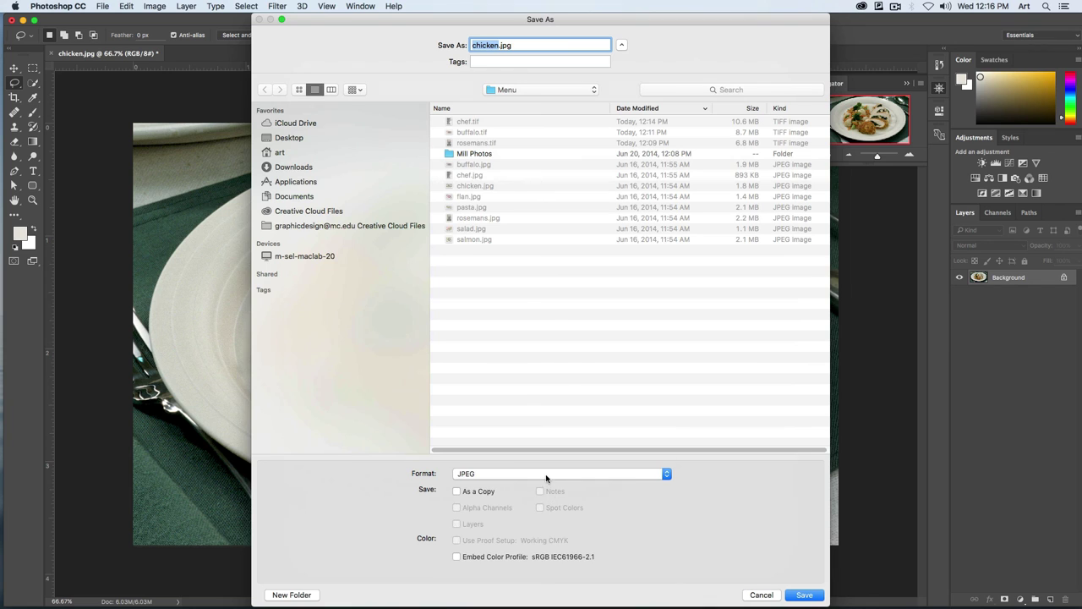
left_click(551, 478)
left_click(471, 507)
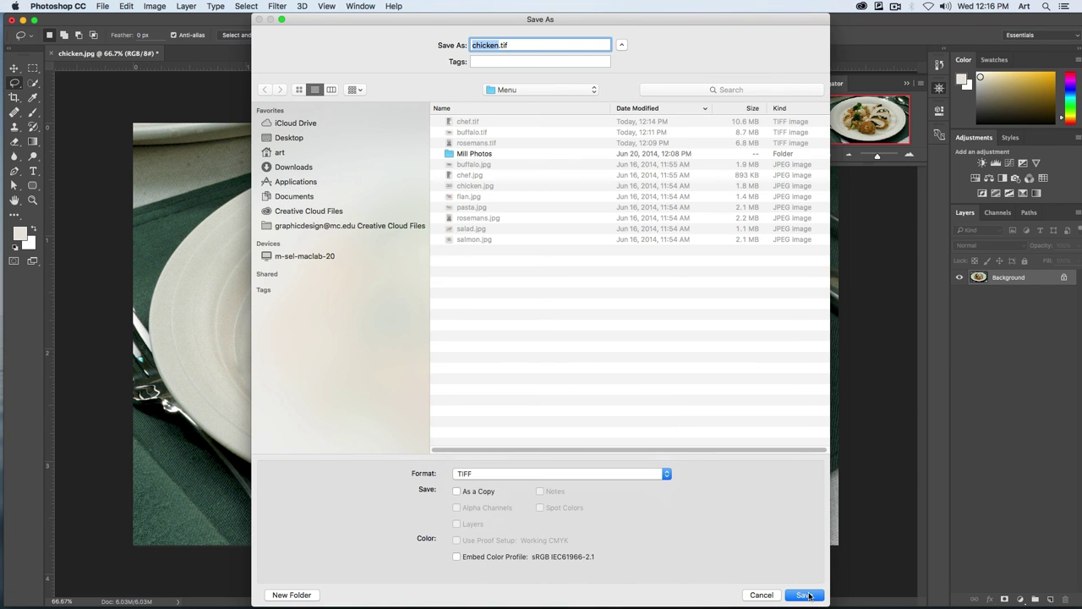